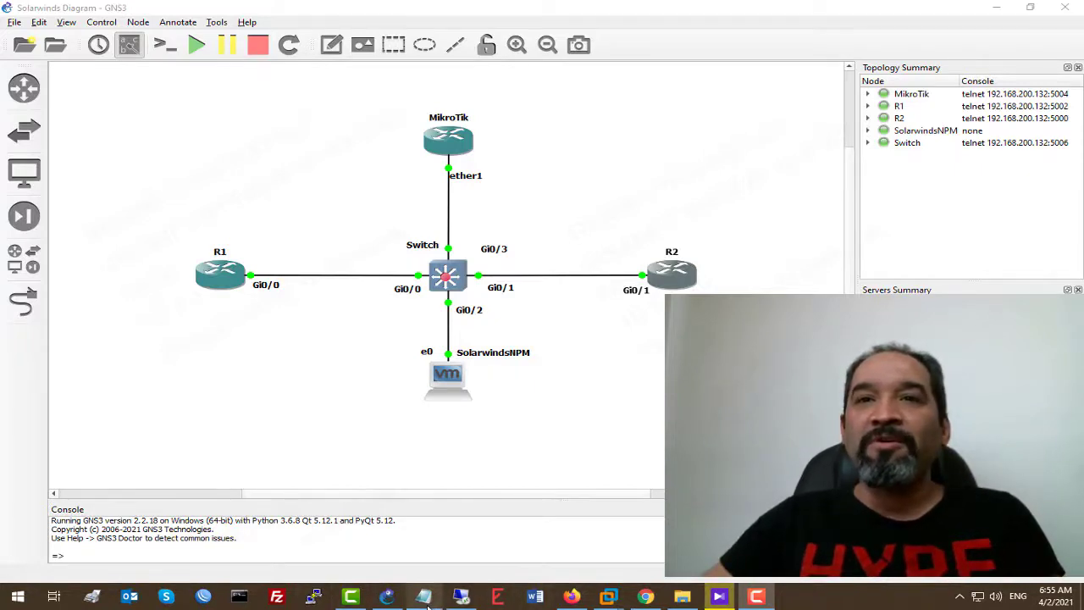
Show the NPM virtual machine full screen, hide Firefox, and open Local Disk (C:).
{"action": "mouse_move", "coordinate": [608, 598]}
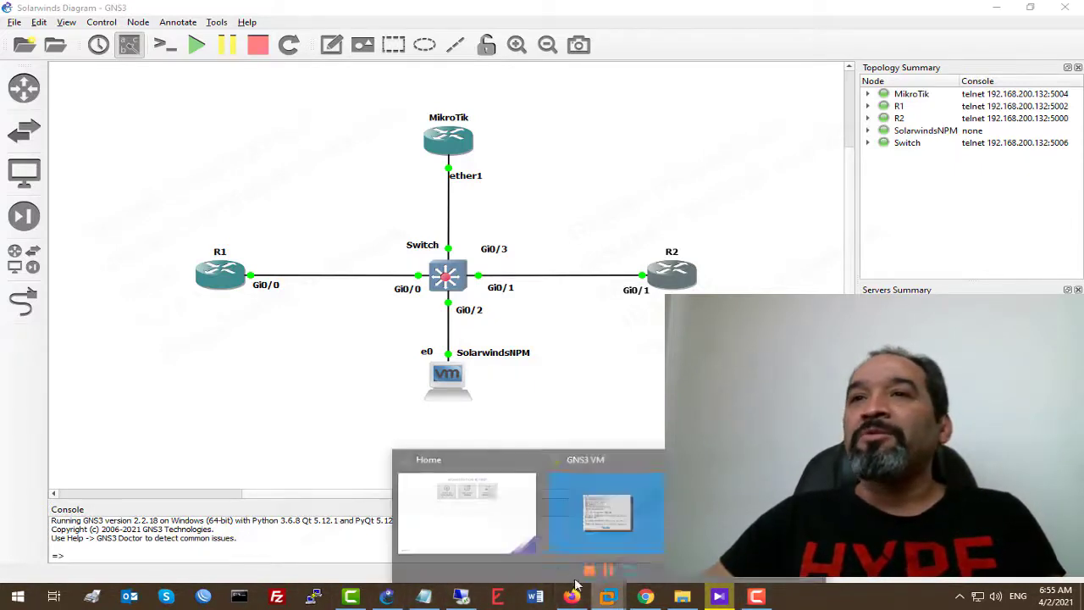
{"action": "left_click", "coordinate": [756, 511]}
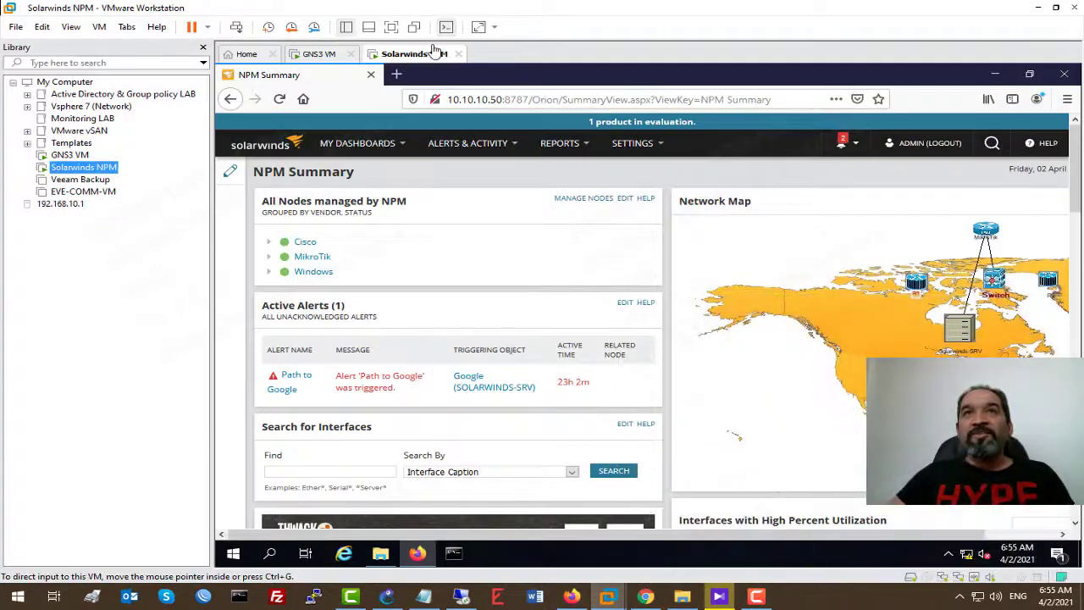
{"action": "left_click", "coordinate": [391, 27]}
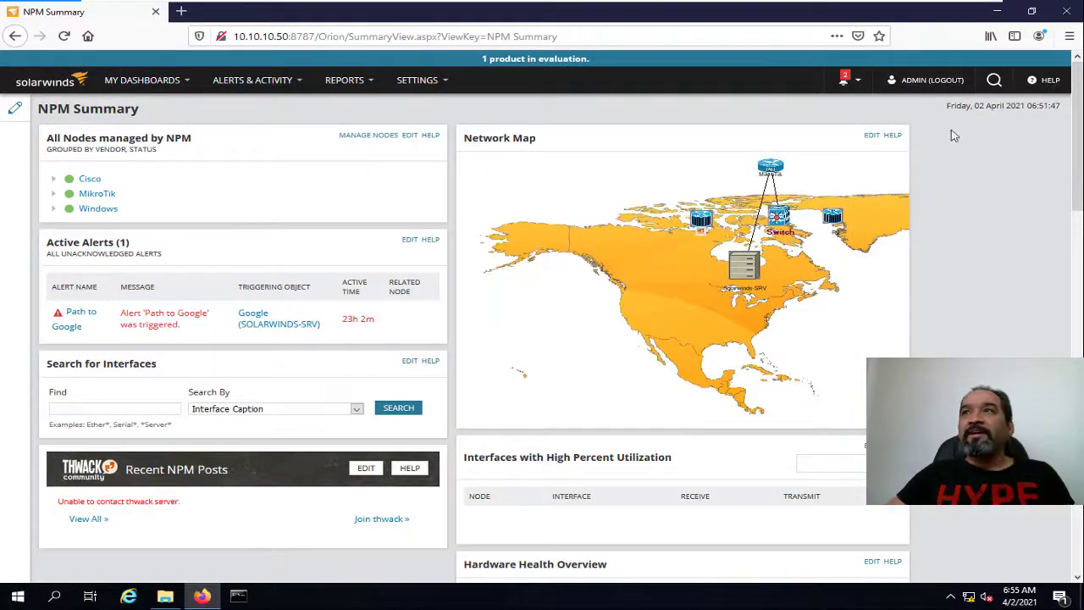
{"action": "left_click", "coordinate": [997, 11]}
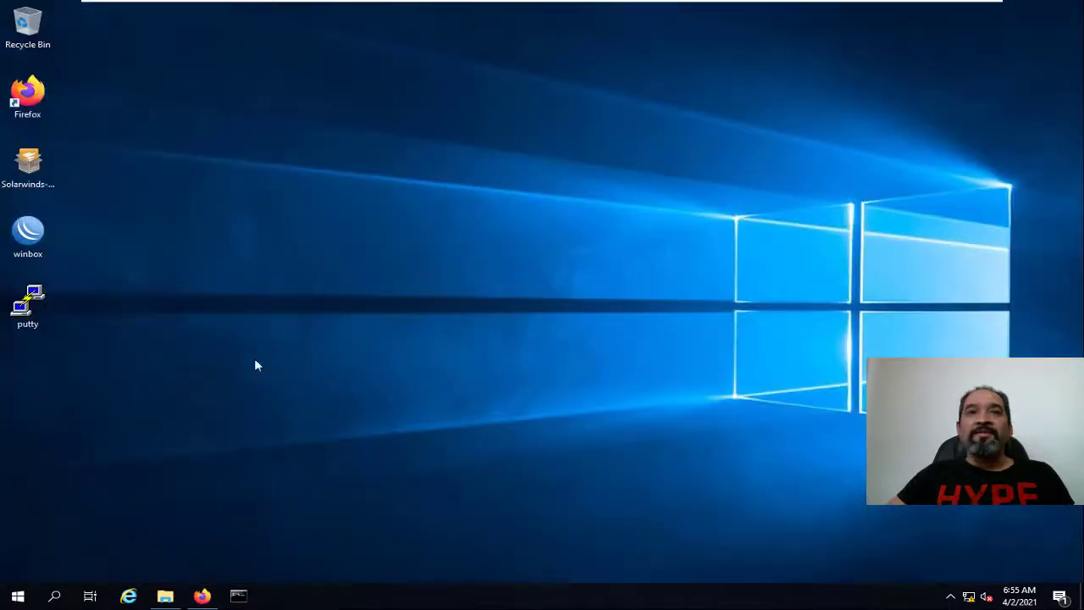
{"action": "left_click", "coordinate": [165, 597]}
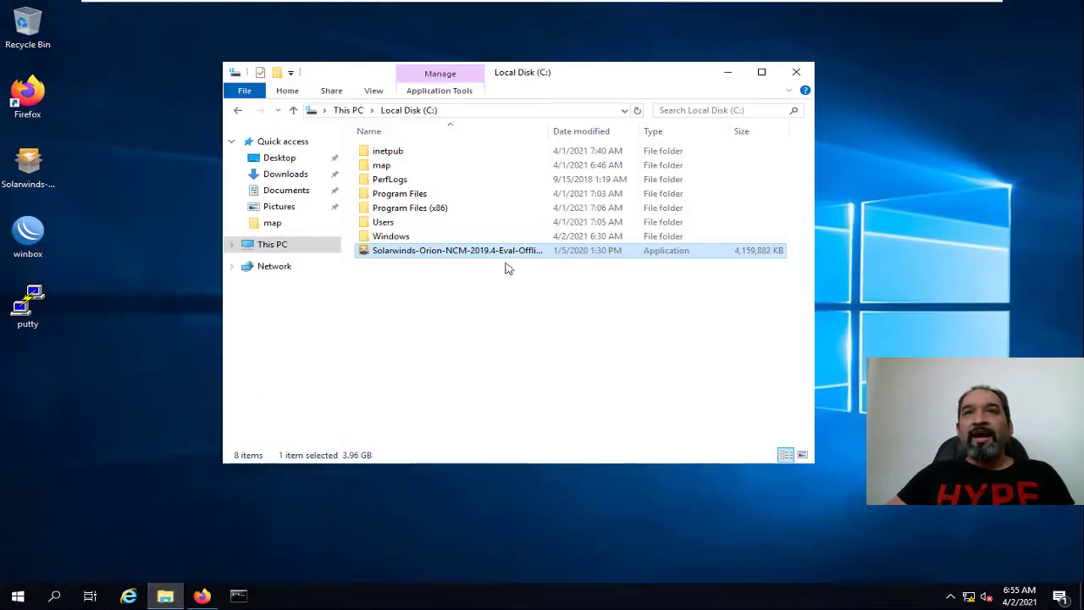
Run the NCM 2019.4 offline installer as administrator, then exit full-screen view.
{"action": "left_click_drag", "start_coordinate": [549, 132], "coordinate": [657, 132]}
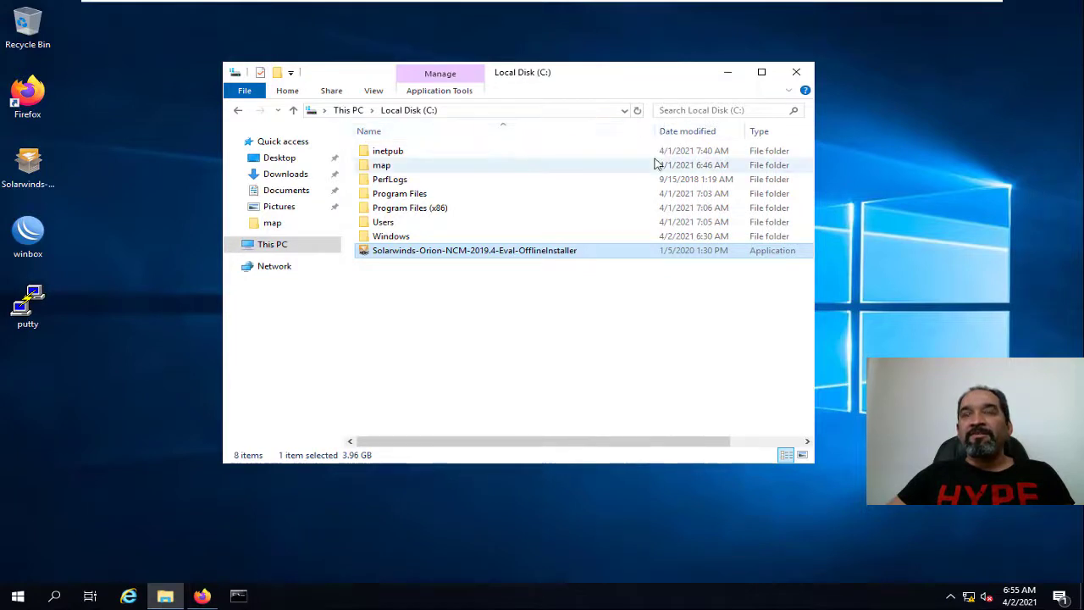
{"action": "right_click", "coordinate": [513, 254]}
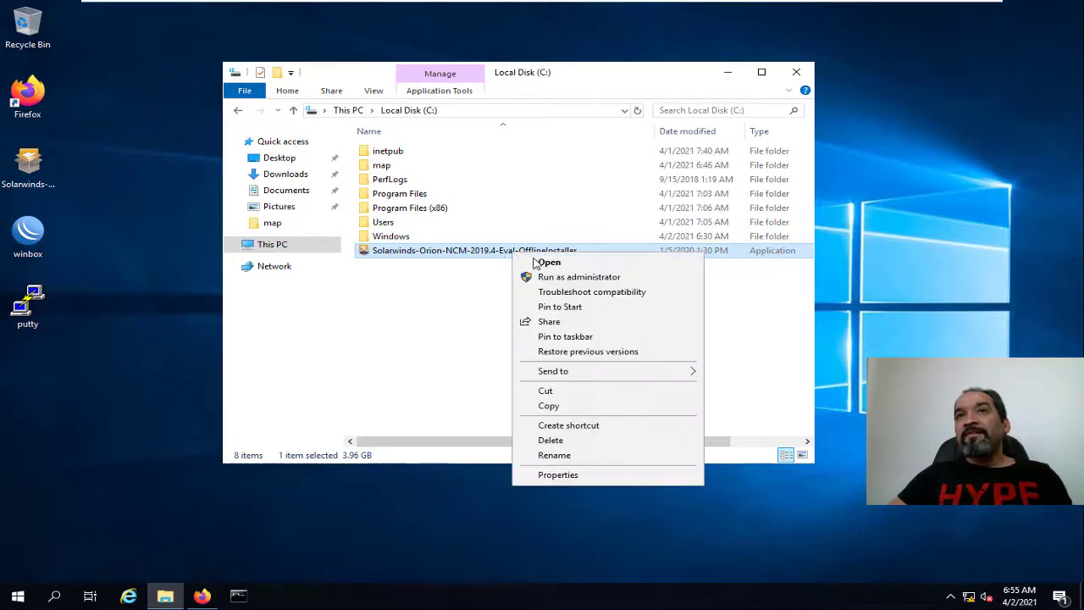
{"action": "left_click", "coordinate": [573, 279]}
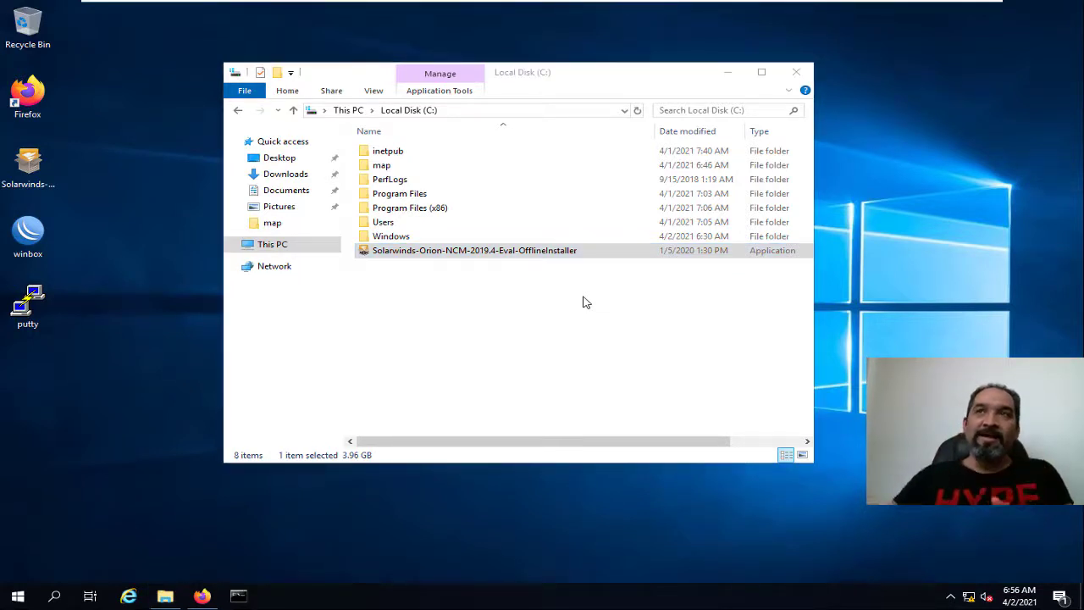
{"action": "mouse_move", "coordinate": [699, 4]}
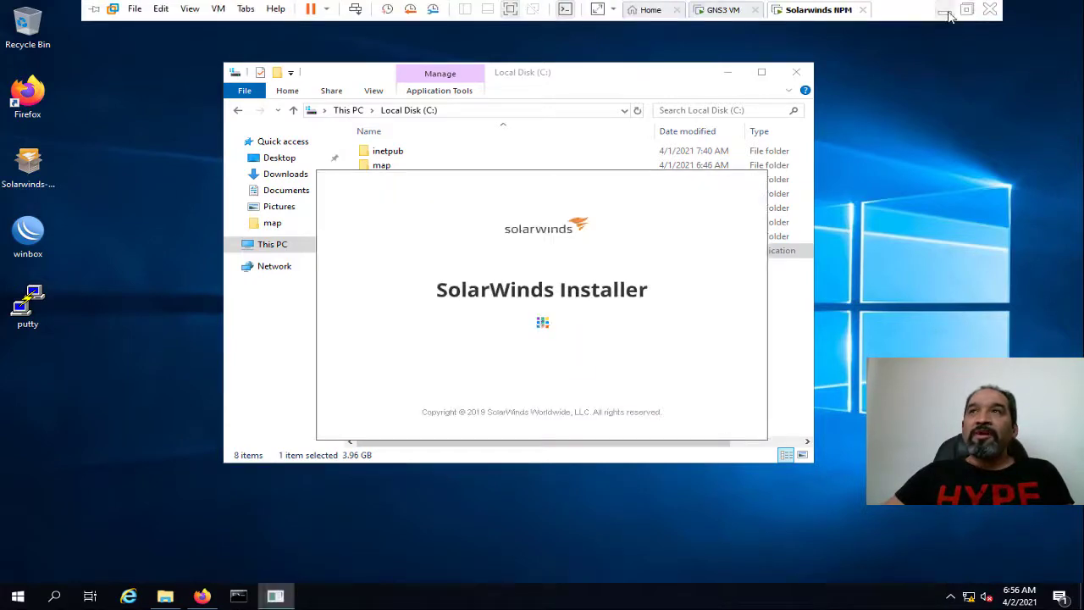
{"action": "left_click", "coordinate": [945, 10]}
Select the NPM 2020.2.4 offline installer archive in the remote Downloads folder.
{"action": "left_click", "coordinate": [462, 596]}
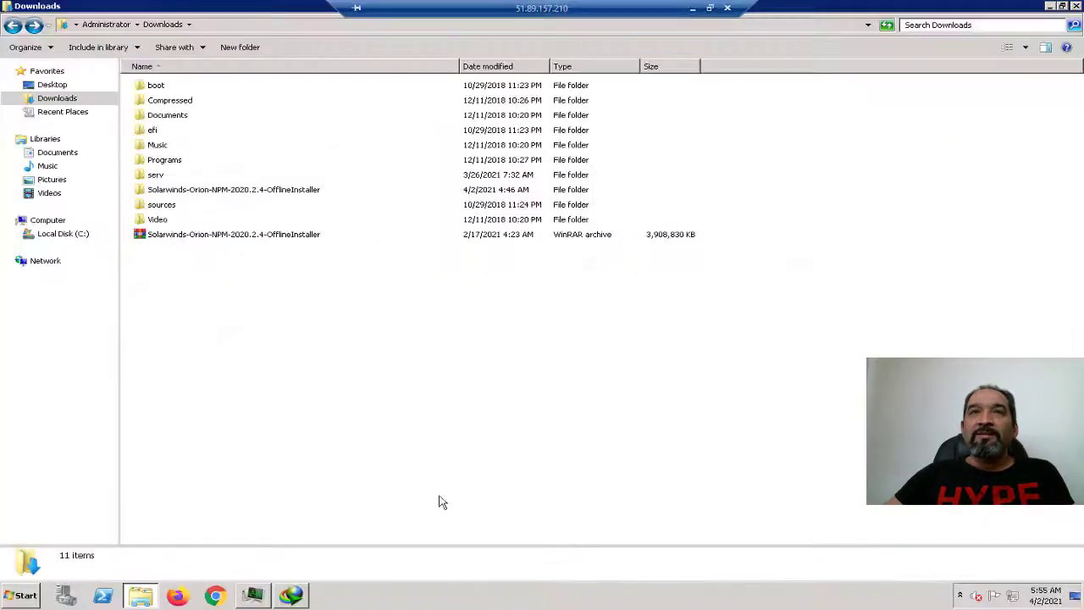
{"action": "left_click", "coordinate": [278, 242]}
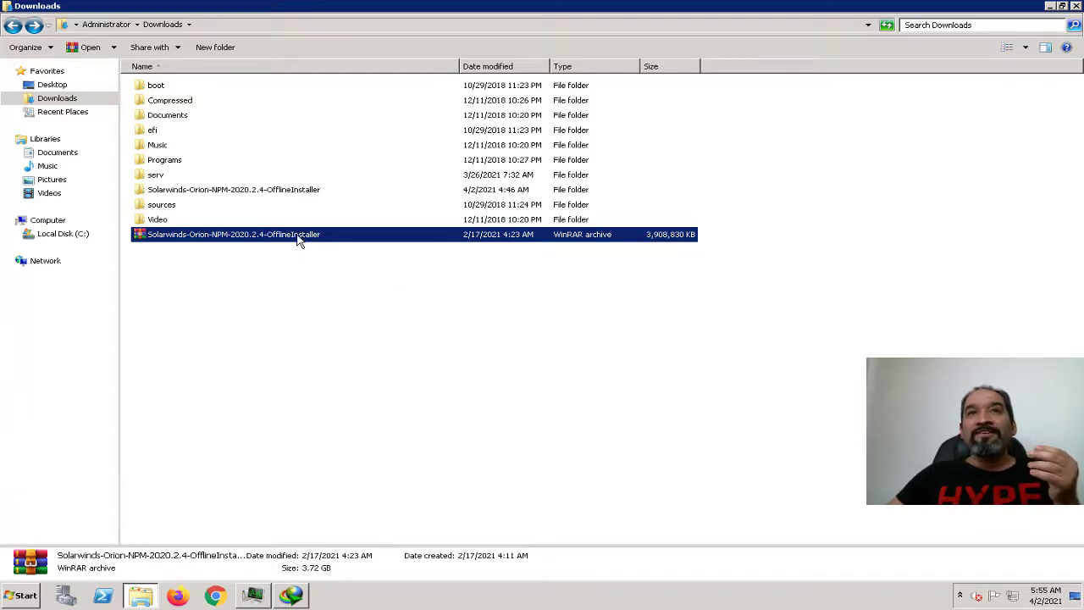
{"action": "right_click", "coordinate": [297, 241]}
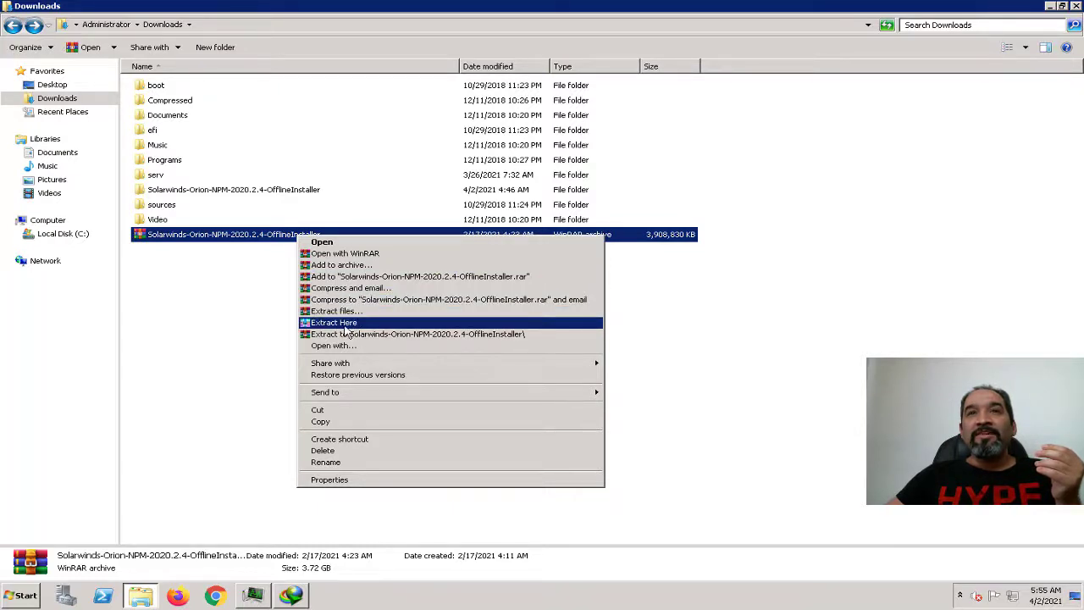
{"action": "left_click", "coordinate": [246, 314]}
Browse the extracted NPM installer folder and its SubInstallers, go back, and minimize the remote session.
{"action": "double_click", "coordinate": [248, 194]}
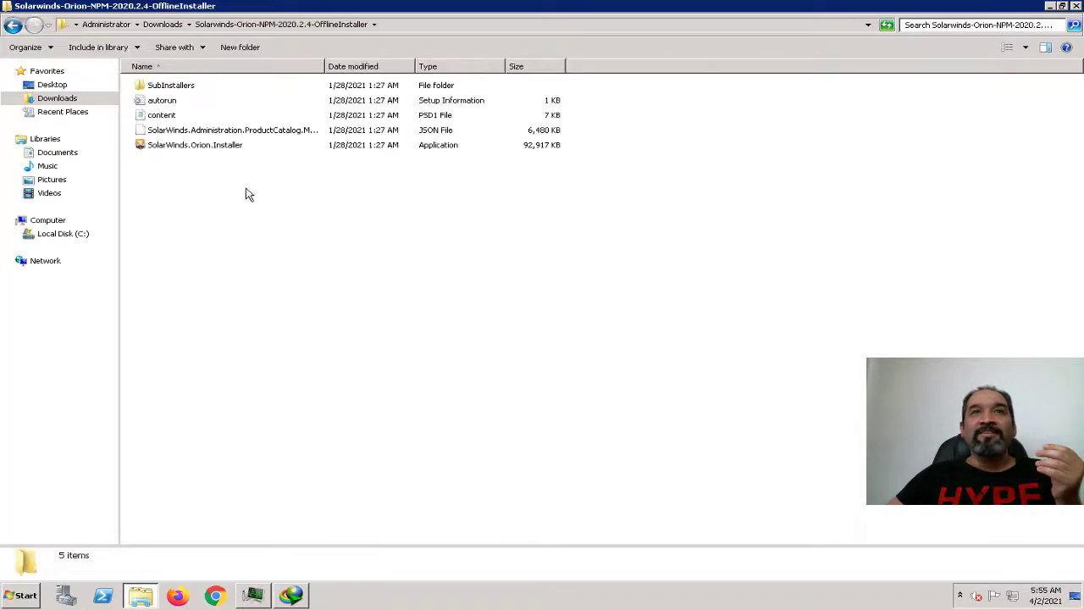
{"action": "left_click", "coordinate": [211, 151]}
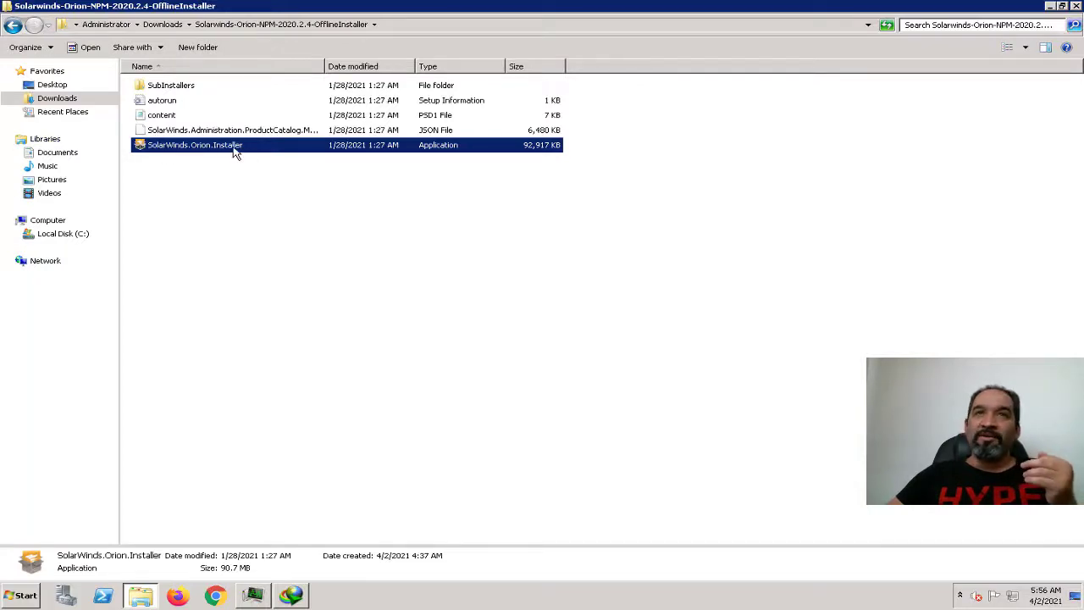
{"action": "left_click", "coordinate": [163, 88]}
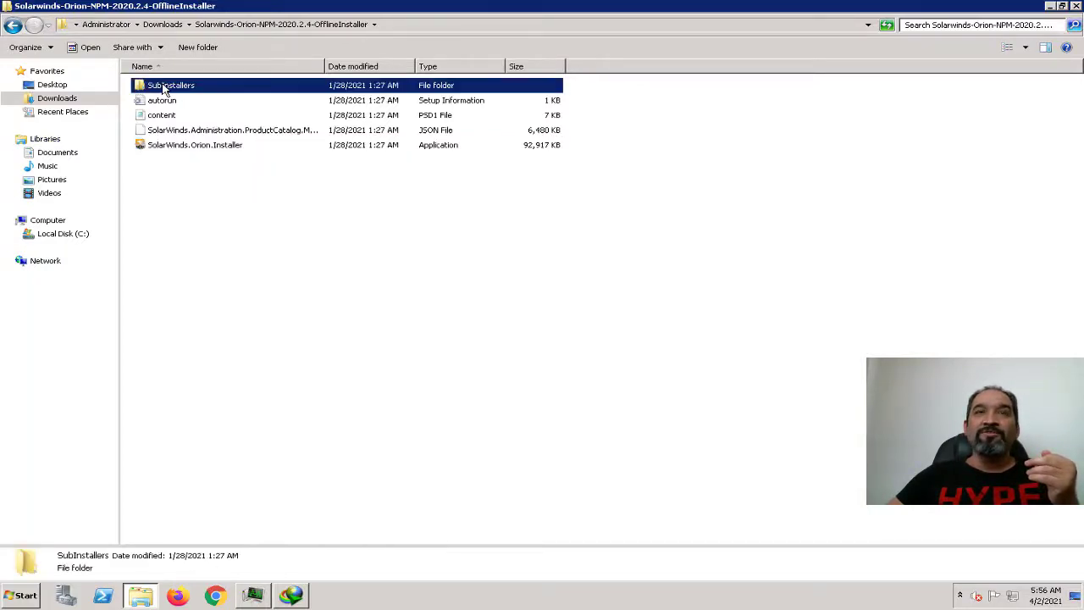
{"action": "double_click", "coordinate": [164, 88]}
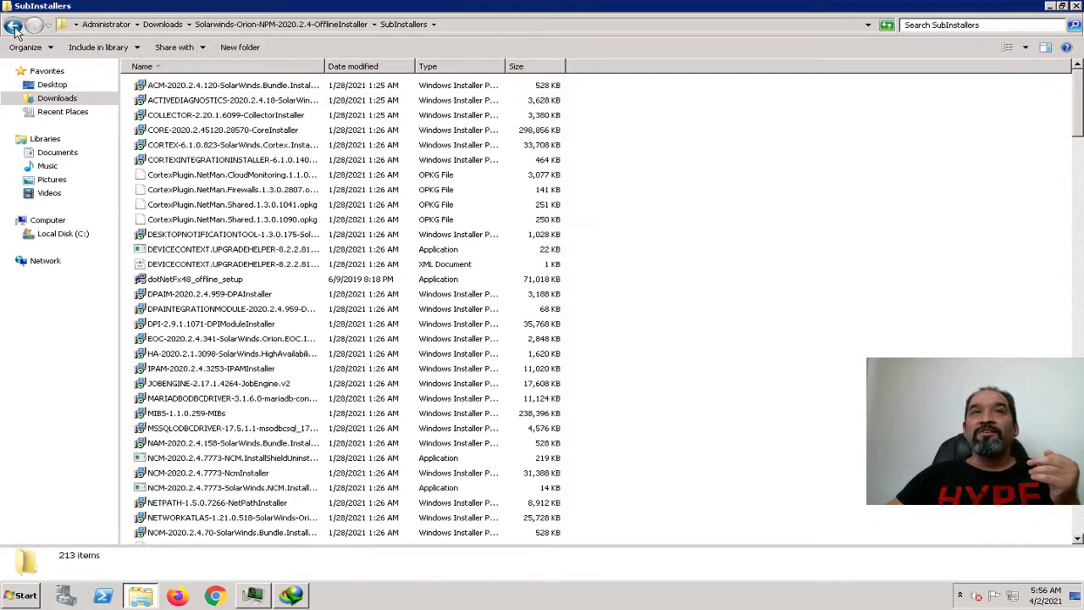
{"action": "left_click", "coordinate": [13, 26]}
{"action": "mouse_move", "coordinate": [637, 7]}
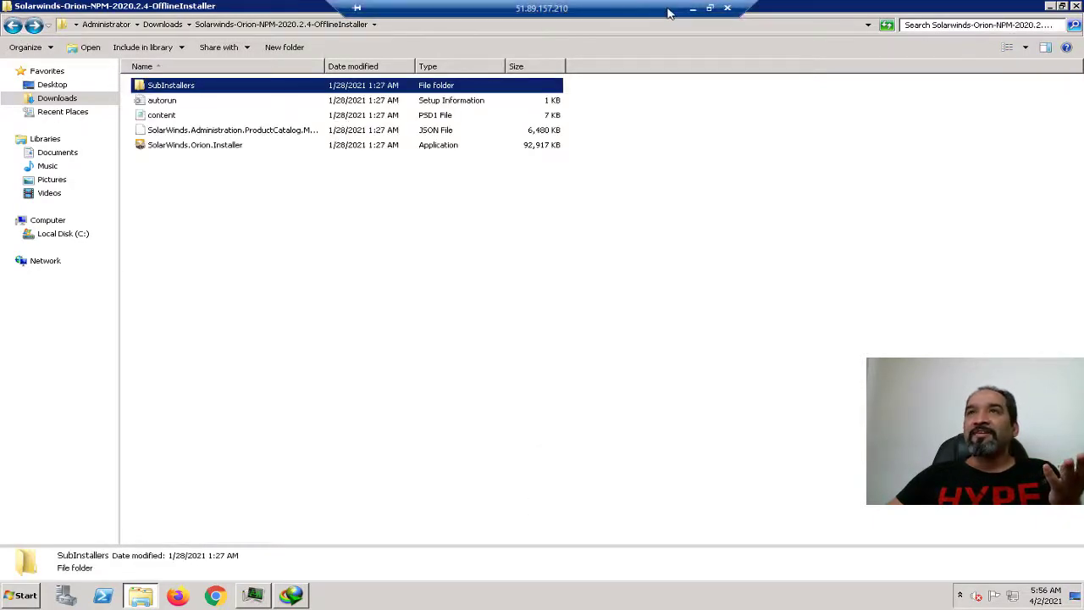
{"action": "left_click", "coordinate": [693, 8]}
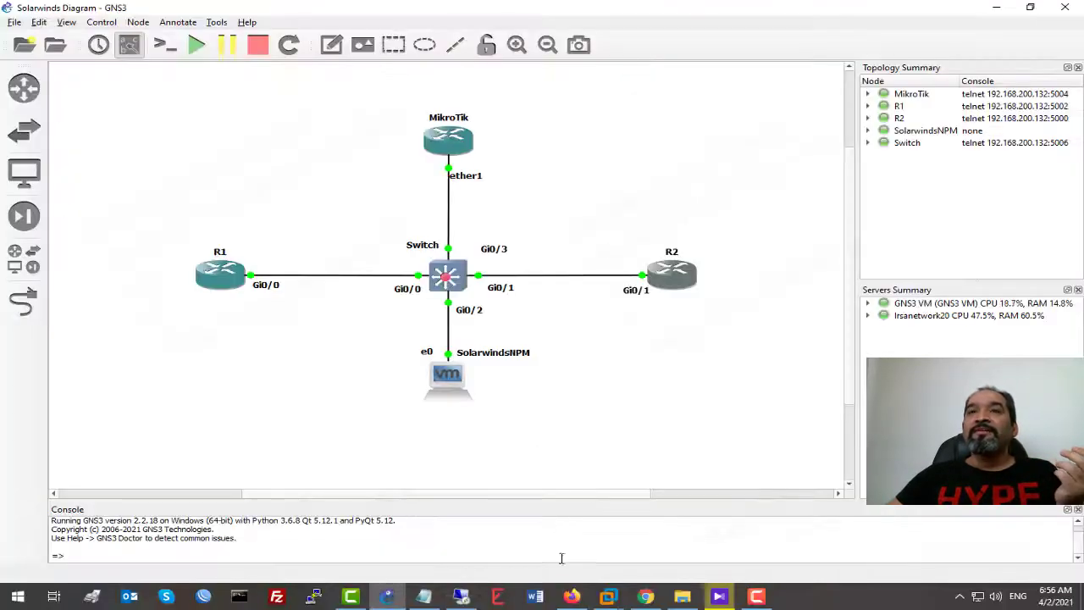
Maximize the NPM machine's setup wizard and advance to the system check.
{"action": "mouse_move", "coordinate": [608, 593]}
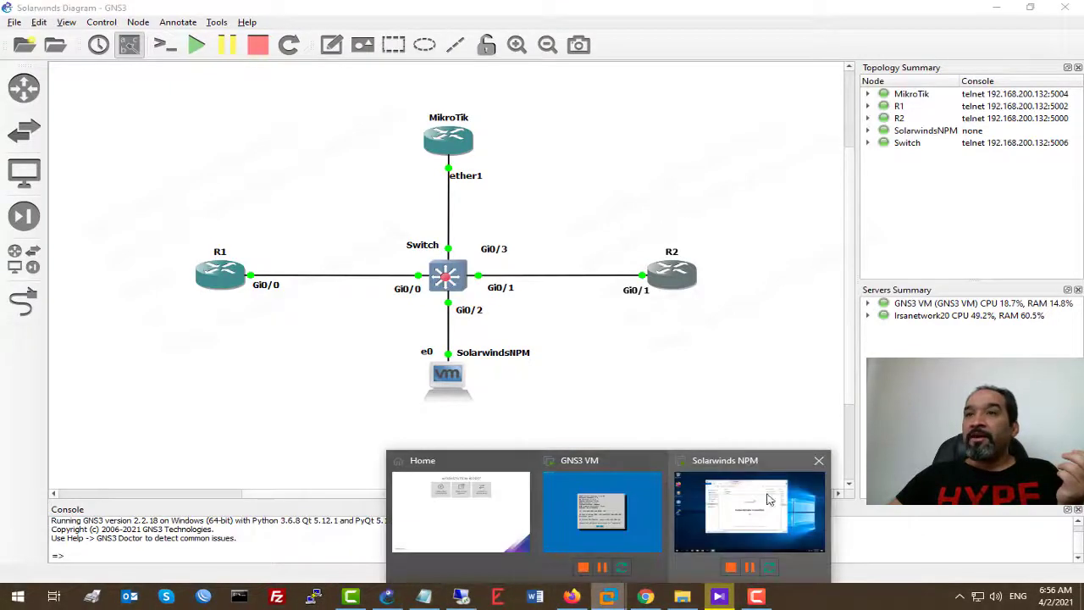
{"action": "left_click", "coordinate": [769, 500]}
{"action": "left_click", "coordinate": [777, 44]}
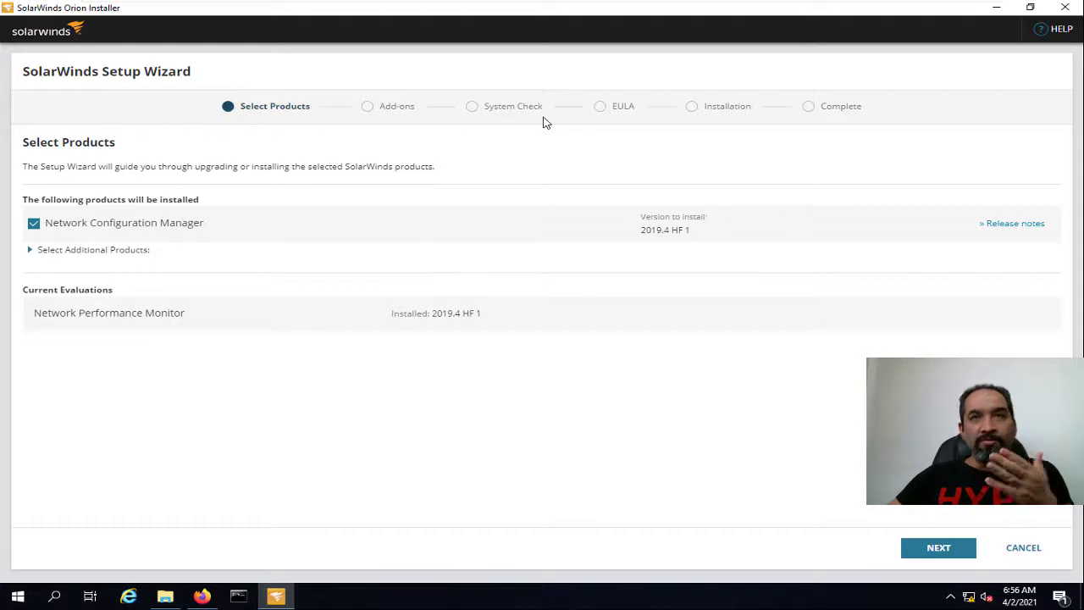
{"action": "left_click", "coordinate": [942, 549]}
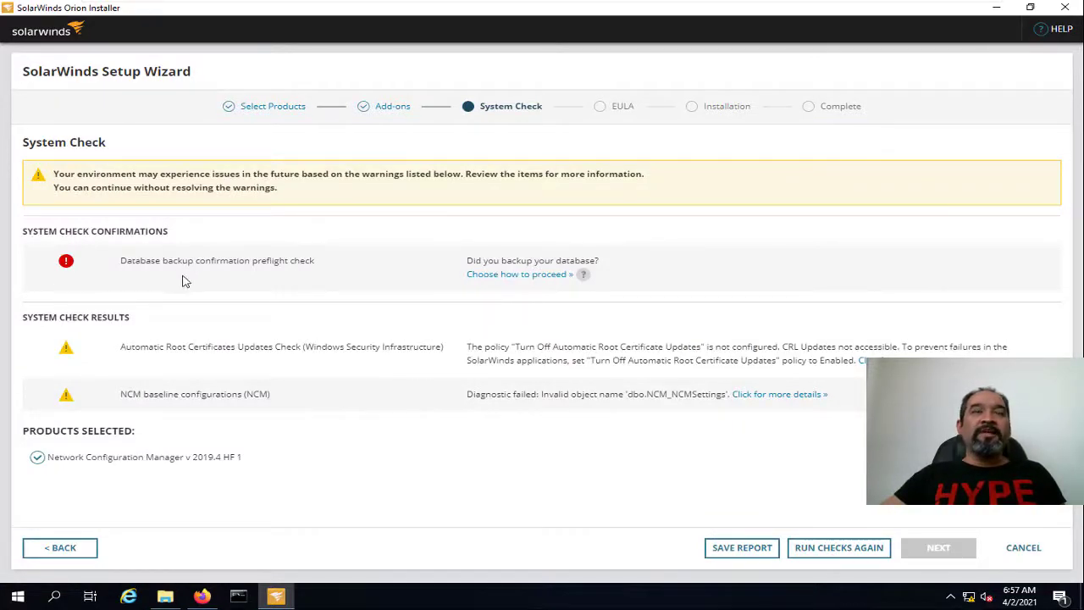
Confirm the database has been backed up and continue to the license agreement.
{"action": "left_click", "coordinate": [511, 276]}
{"action": "left_click", "coordinate": [503, 178]}
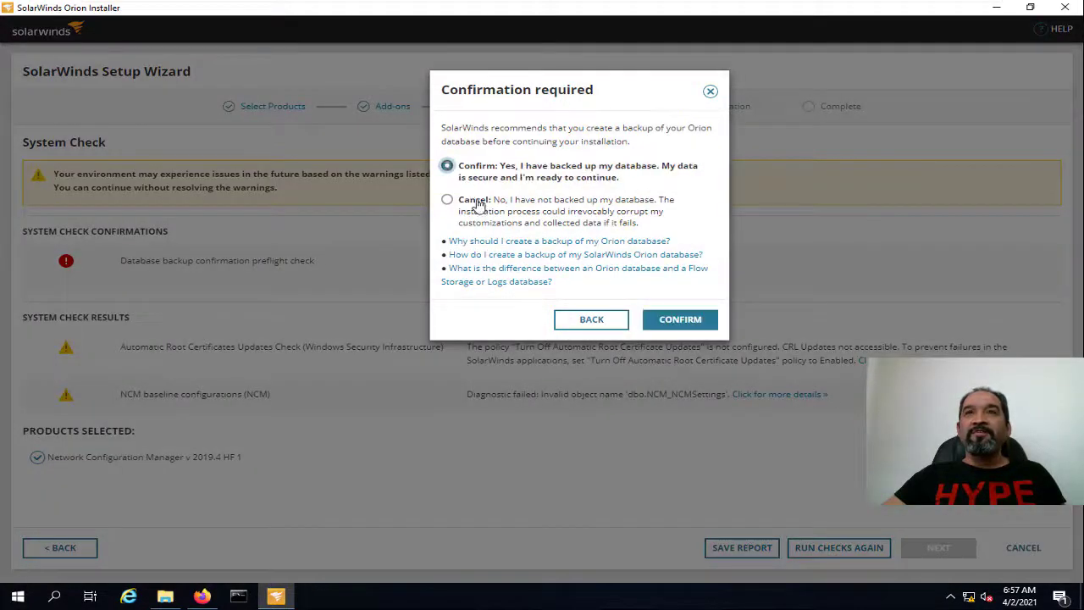
{"action": "left_click", "coordinate": [472, 203]}
{"action": "left_click", "coordinate": [489, 174]}
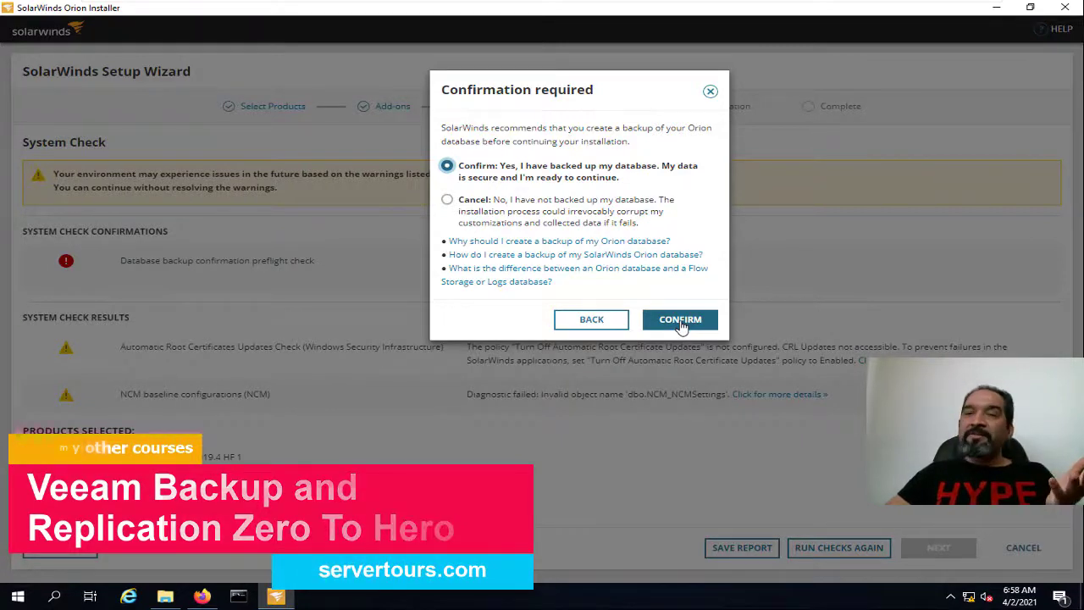
{"action": "left_click", "coordinate": [686, 322]}
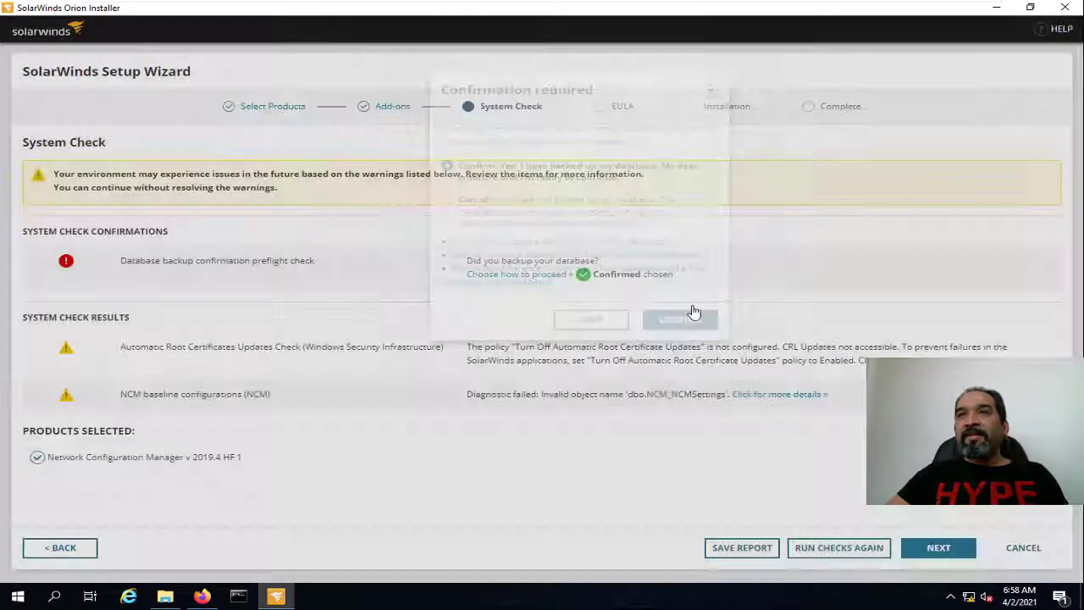
{"action": "left_click", "coordinate": [941, 548]}
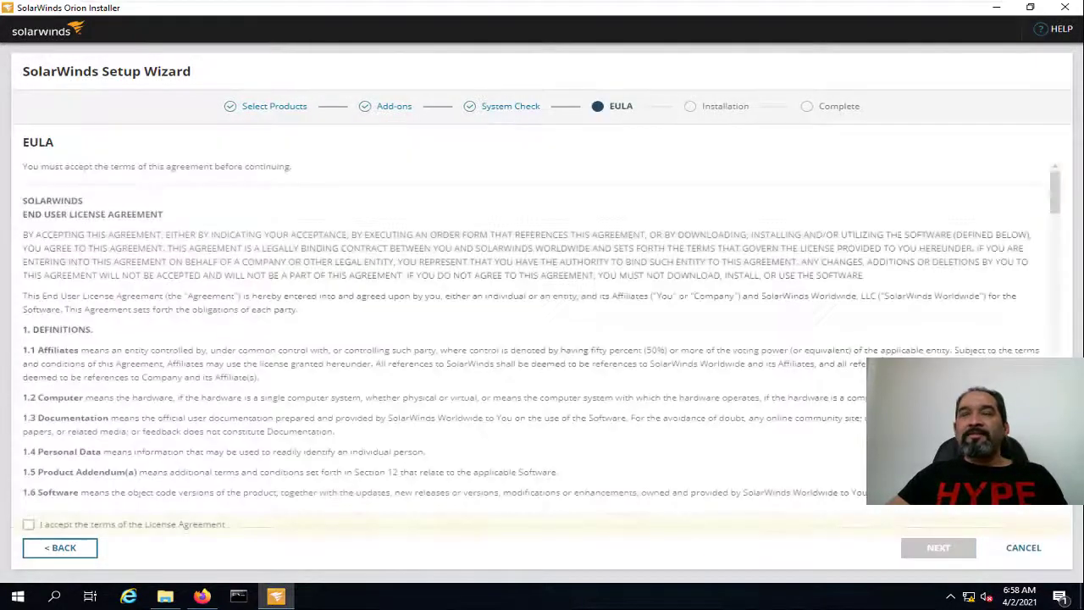
Accept the License Agreement terms and start the Network Configuration Manager installation.
{"action": "left_click", "coordinate": [142, 525]}
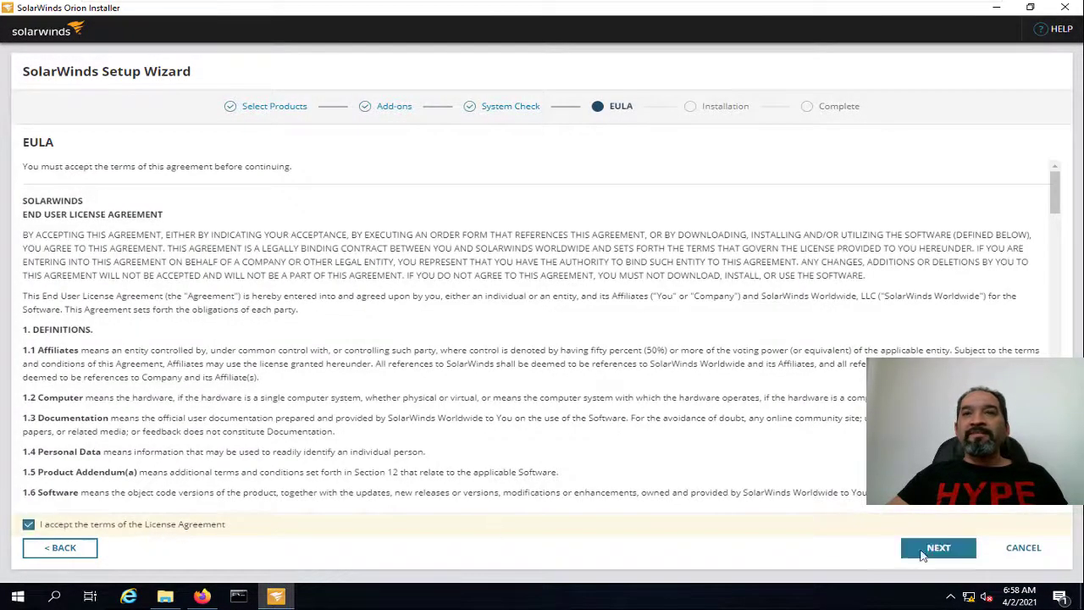
{"action": "left_click", "coordinate": [938, 548]}
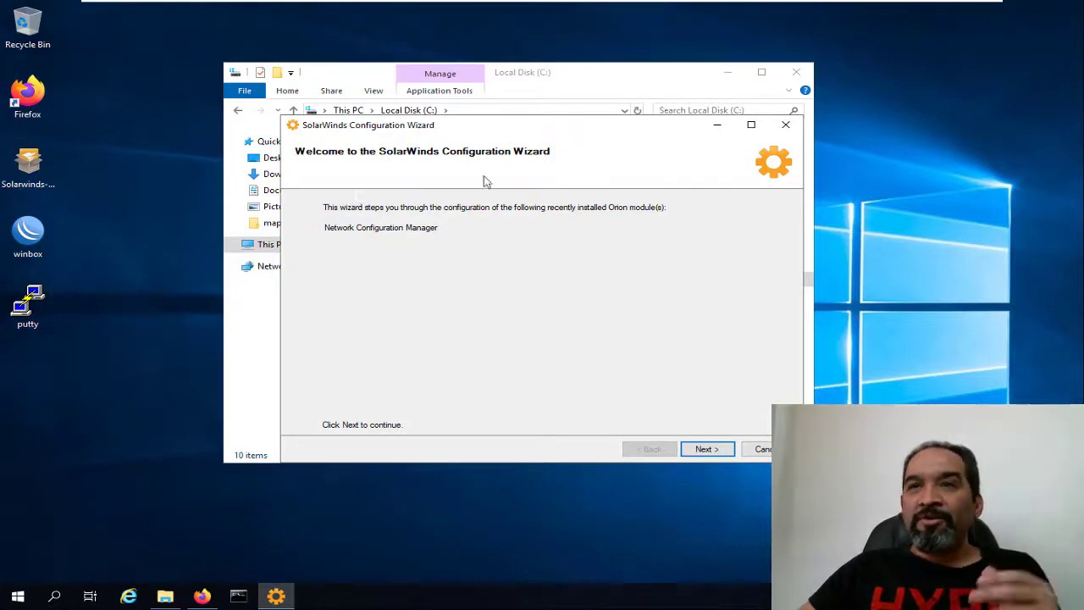
Run the Configuration Wizard through the NCM module configuration and close it on completion.
{"action": "left_click", "coordinate": [713, 450]}
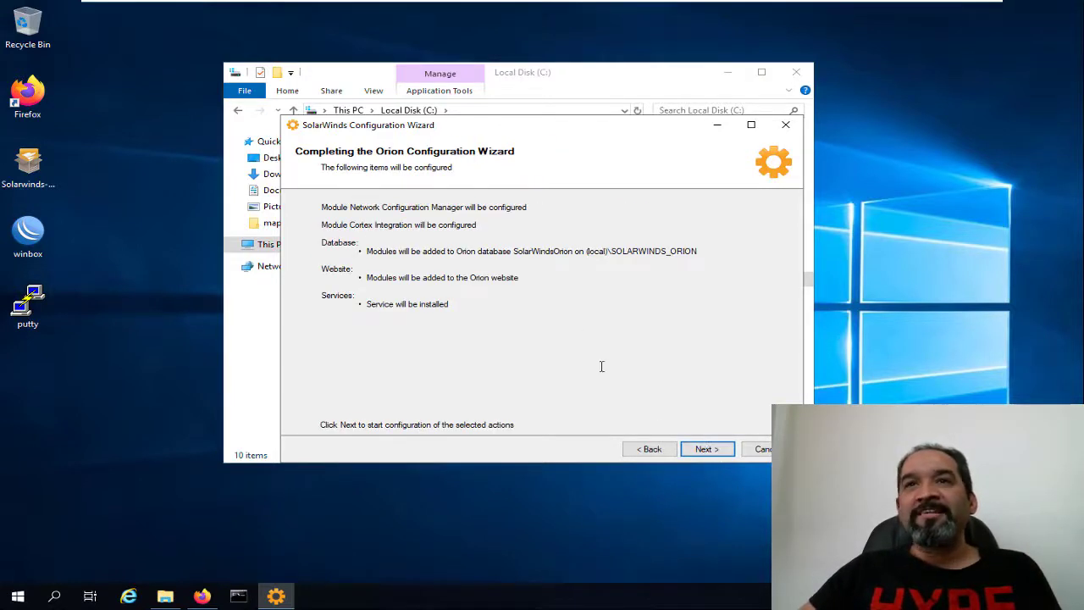
{"action": "left_click", "coordinate": [708, 454]}
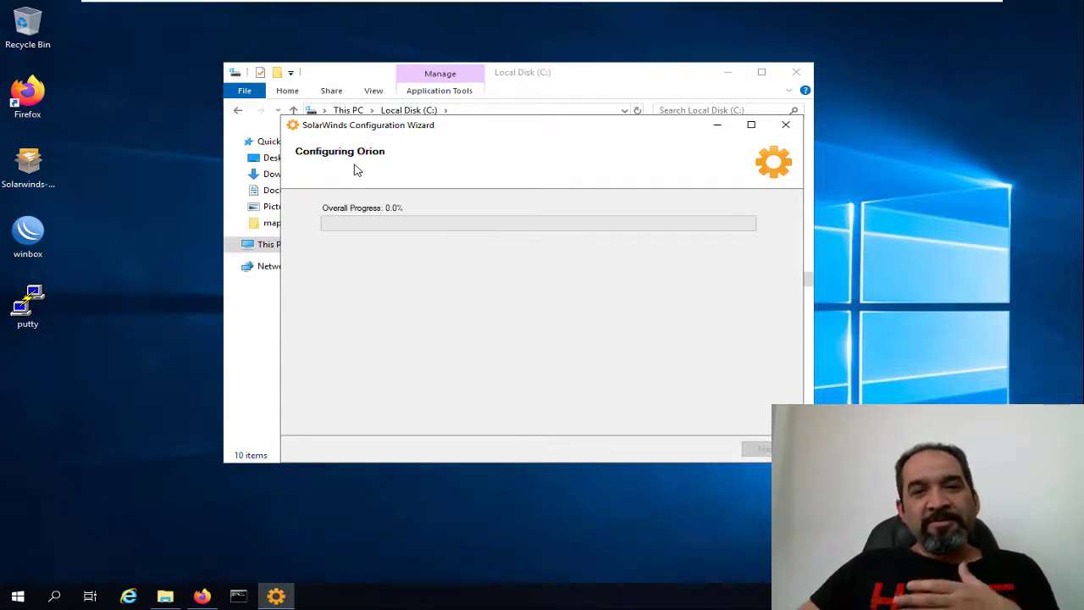
{"action": "left_click", "coordinate": [752, 124]}
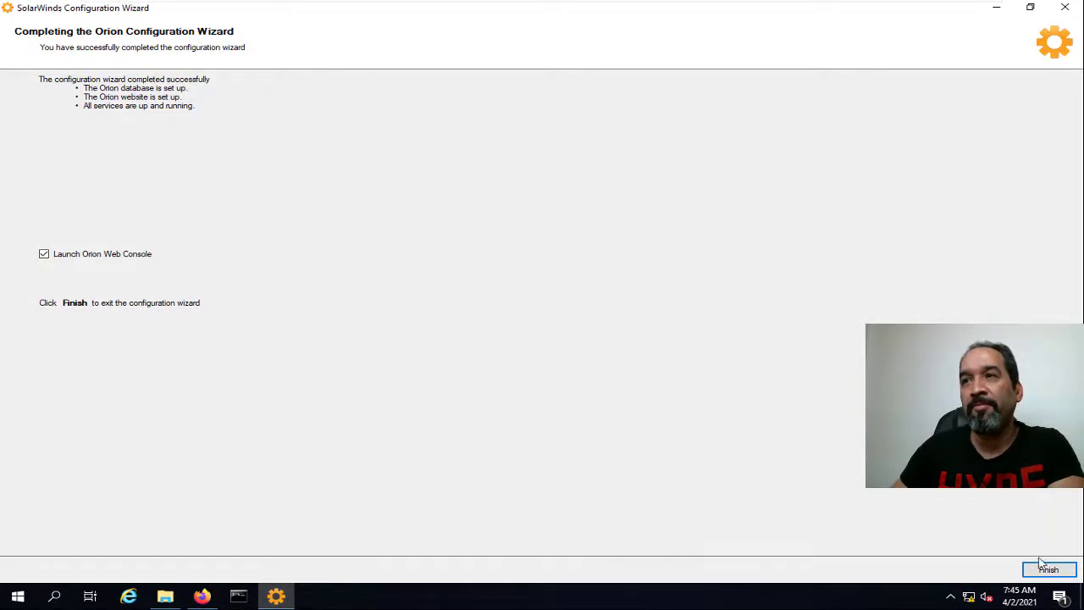
{"action": "left_click", "coordinate": [1049, 570]}
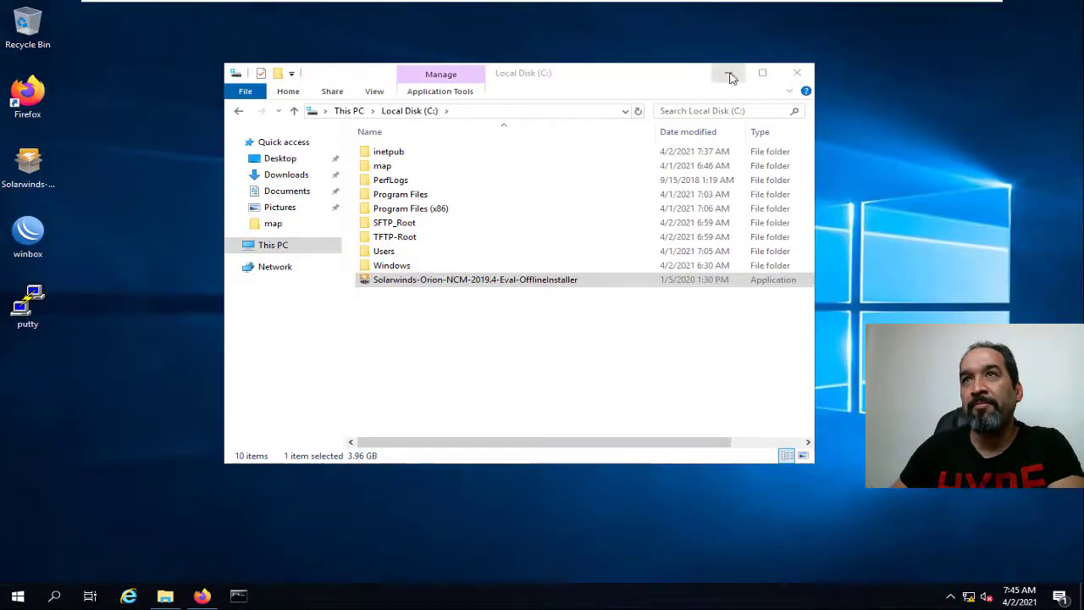
Minimize File Explorer, bring up Firefox, and close the stray Not Found tab.
{"action": "left_click", "coordinate": [730, 76]}
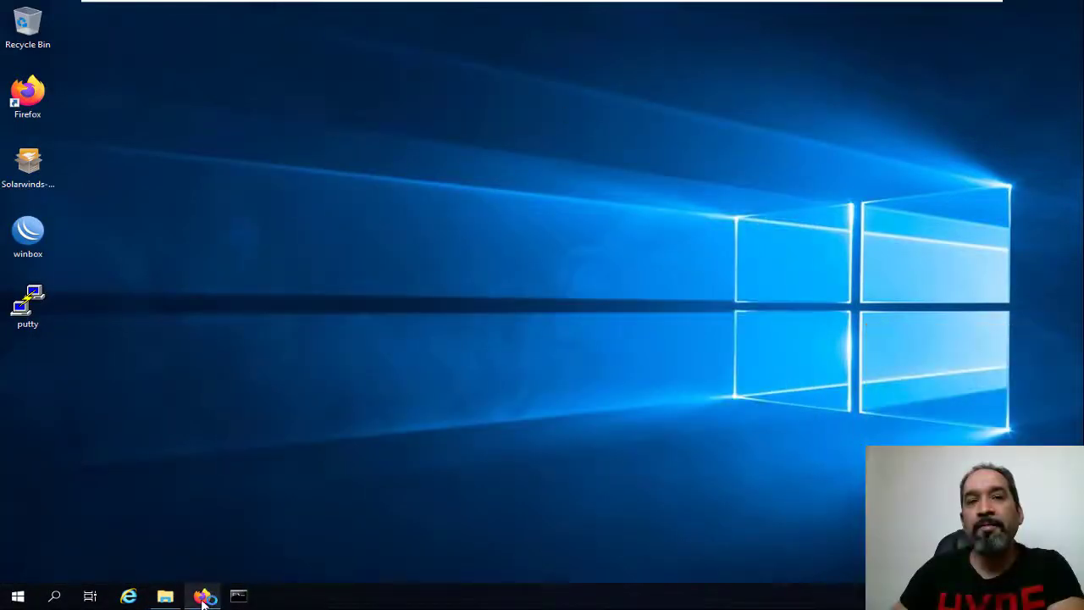
{"action": "left_click", "coordinate": [201, 596]}
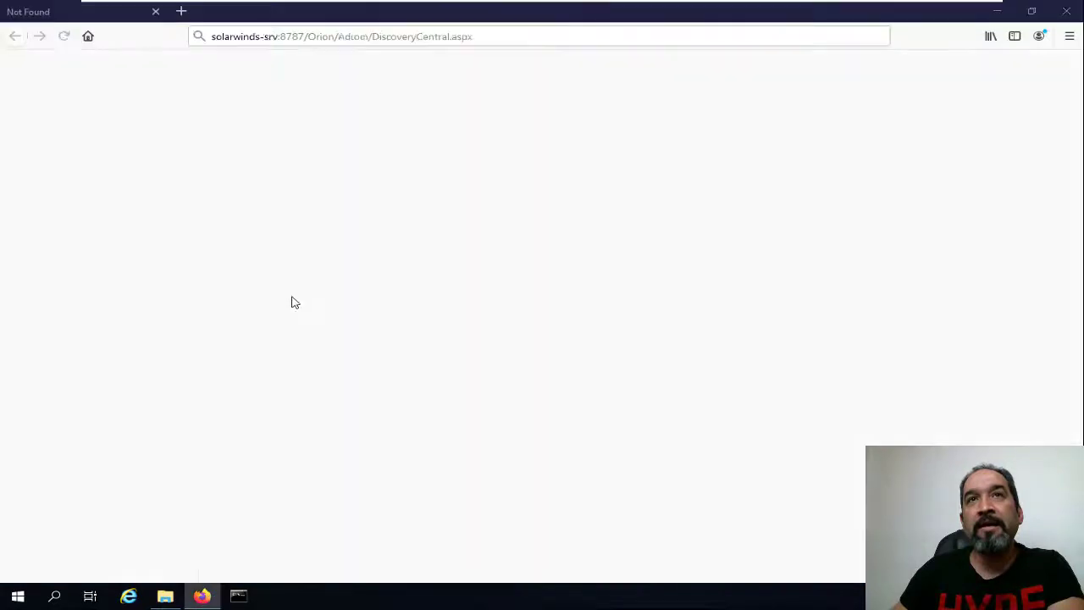
{"action": "left_click", "coordinate": [120, 16]}
{"action": "left_click", "coordinate": [155, 12]}
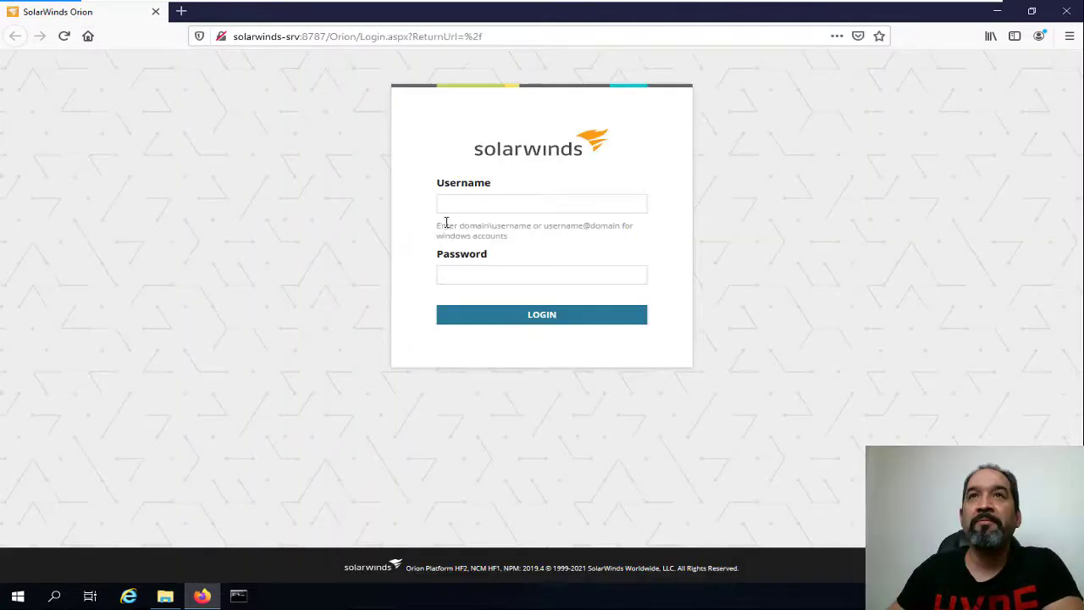
Log in to the Orion web console with the saved administrator credentials.
{"action": "left_click", "coordinate": [444, 209]}
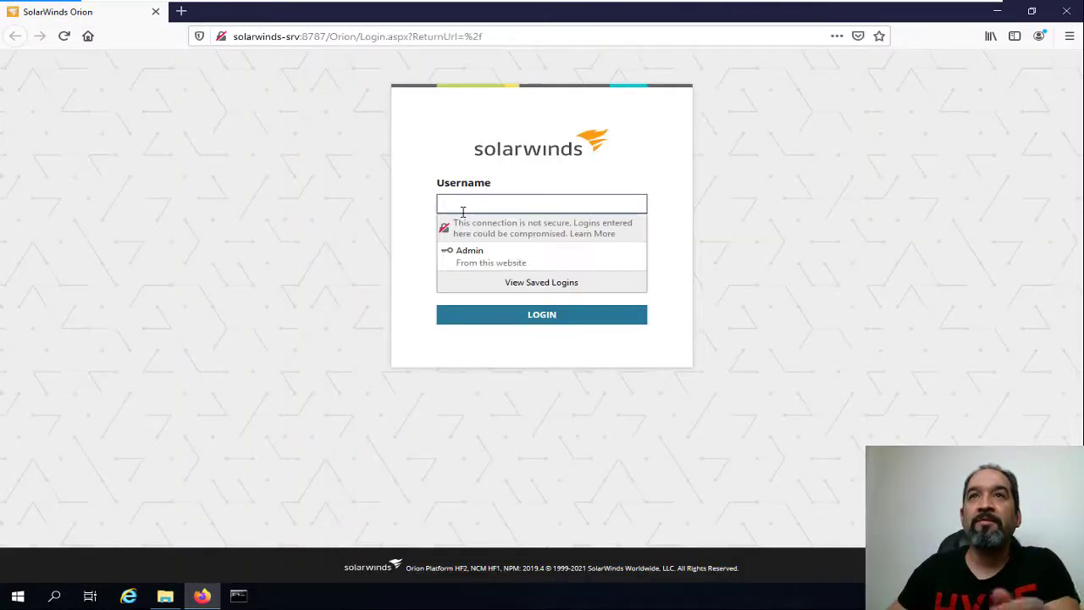
{"action": "left_click", "coordinate": [480, 262]}
{"action": "left_click", "coordinate": [540, 318]}
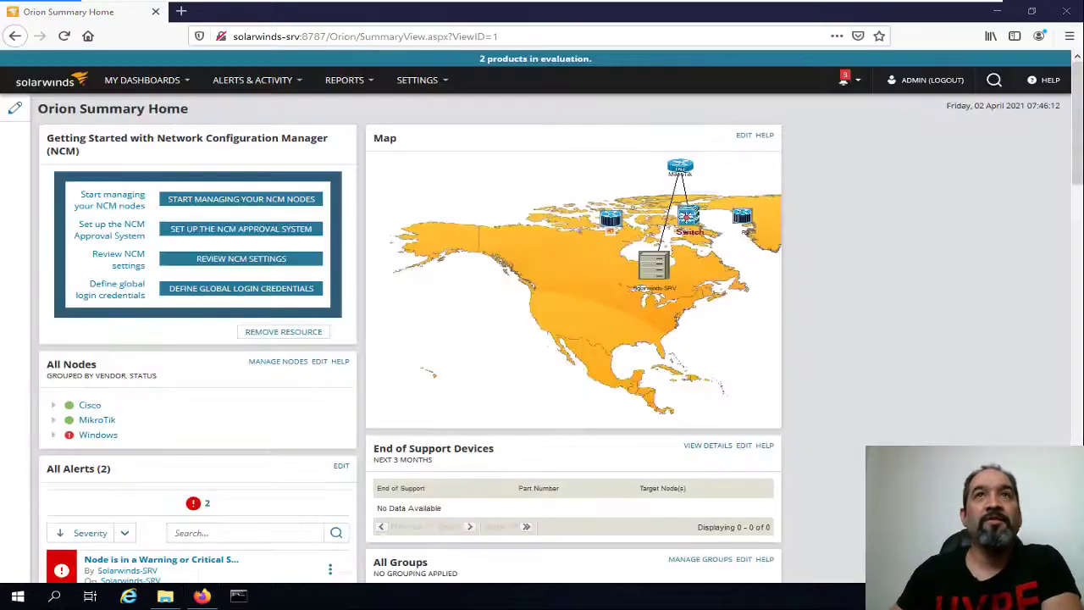
Open My Dashboards > Config Summary, scroll through it, then minimize the virtual machine.
{"action": "left_click", "coordinate": [174, 81]}
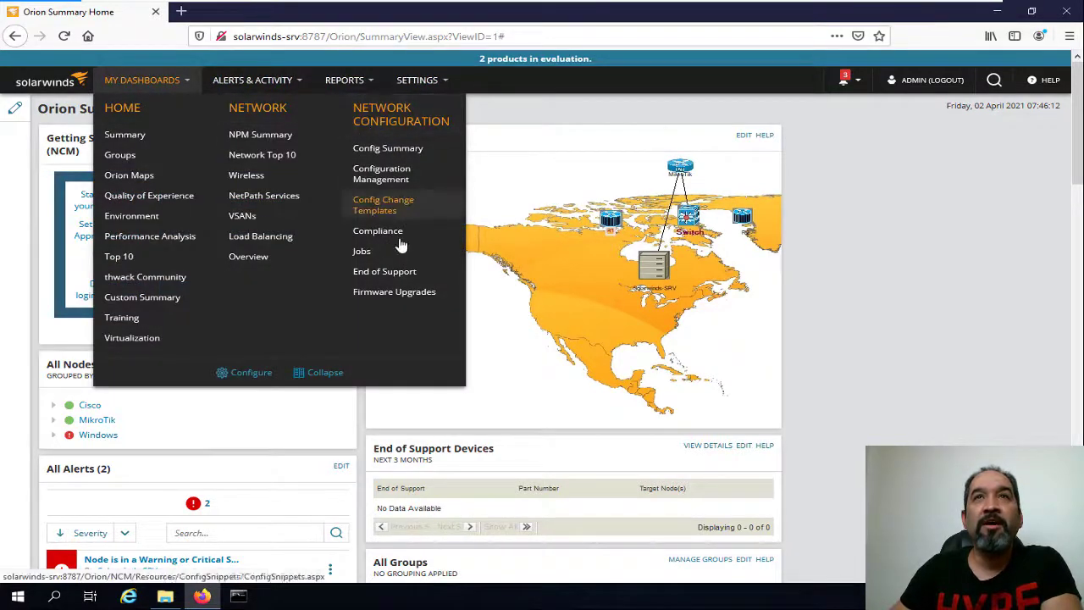
{"action": "left_click", "coordinate": [425, 154]}
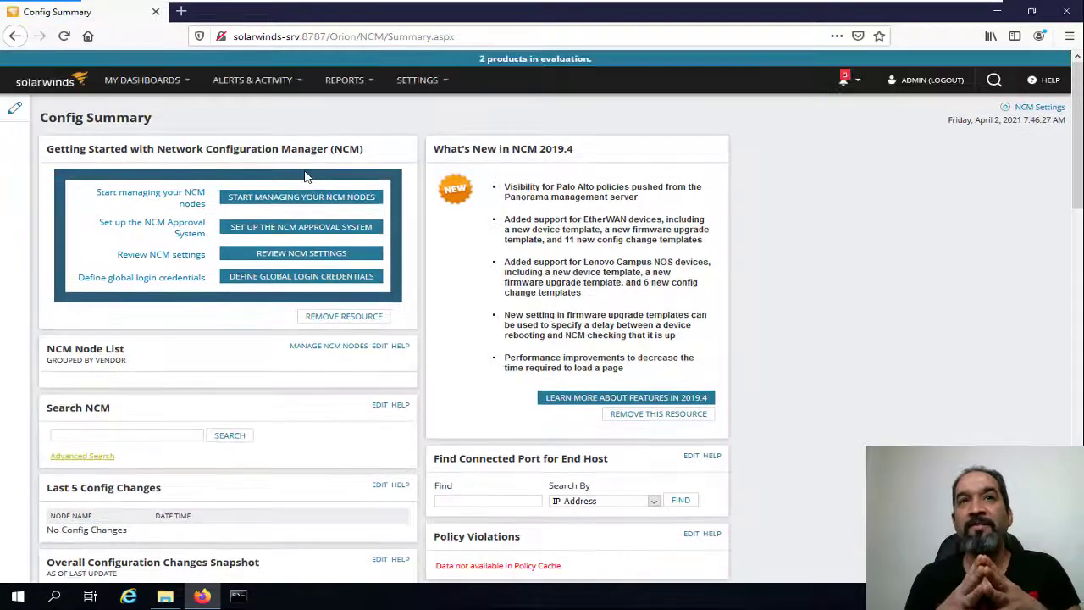
{"action": "scroll", "coordinate": [288, 220], "scroll_direction": "down", "scroll_amount": 5}
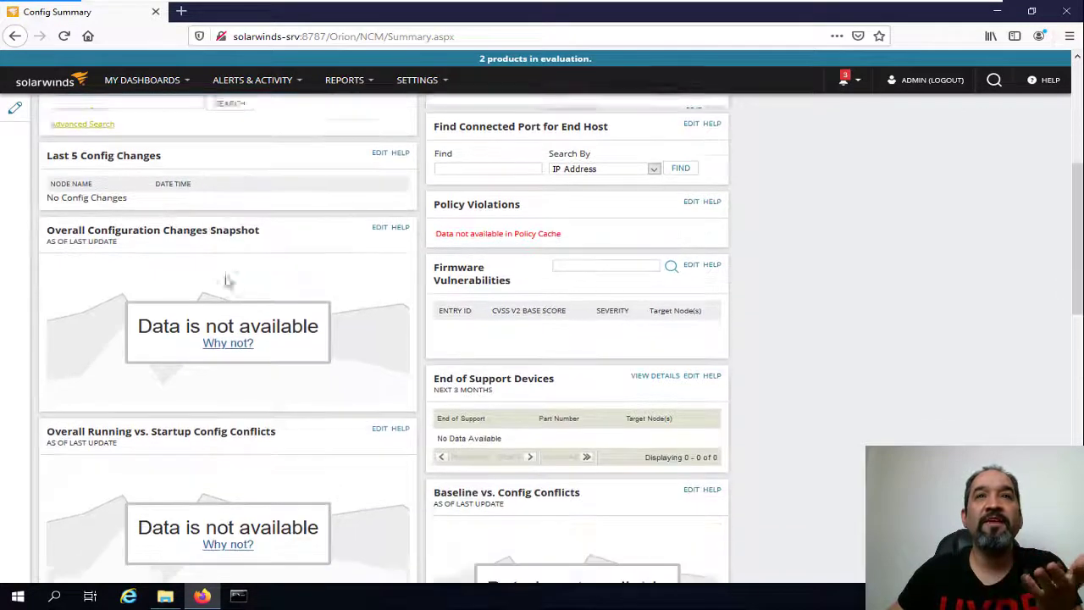
{"action": "scroll", "coordinate": [277, 267], "scroll_direction": "up", "scroll_amount": 3}
{"action": "scroll", "coordinate": [276, 267], "scroll_direction": "up", "scroll_amount": 2}
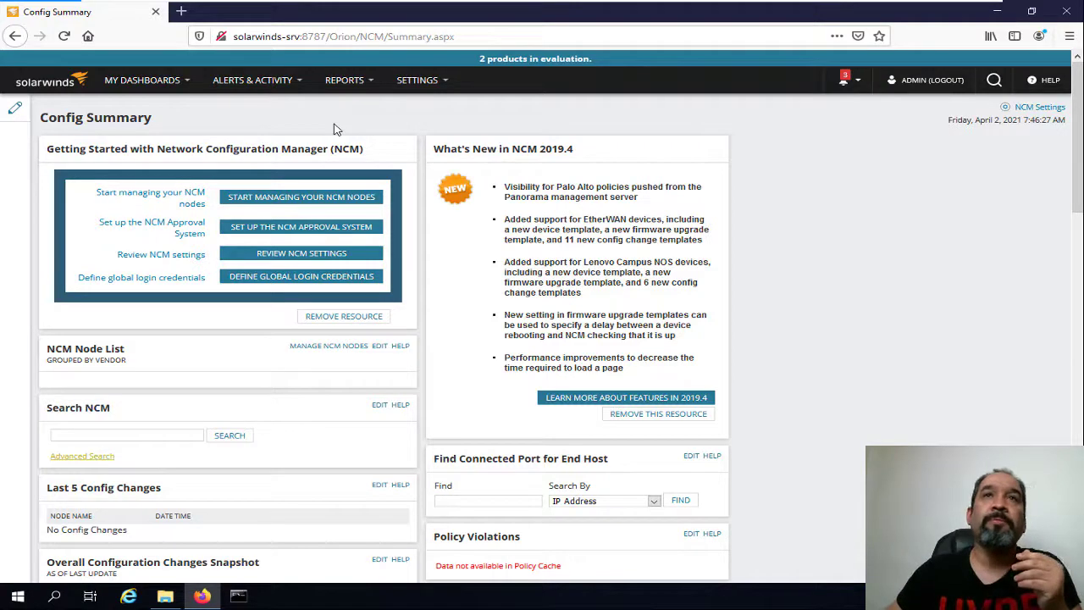
{"action": "mouse_move", "coordinate": [603, 5]}
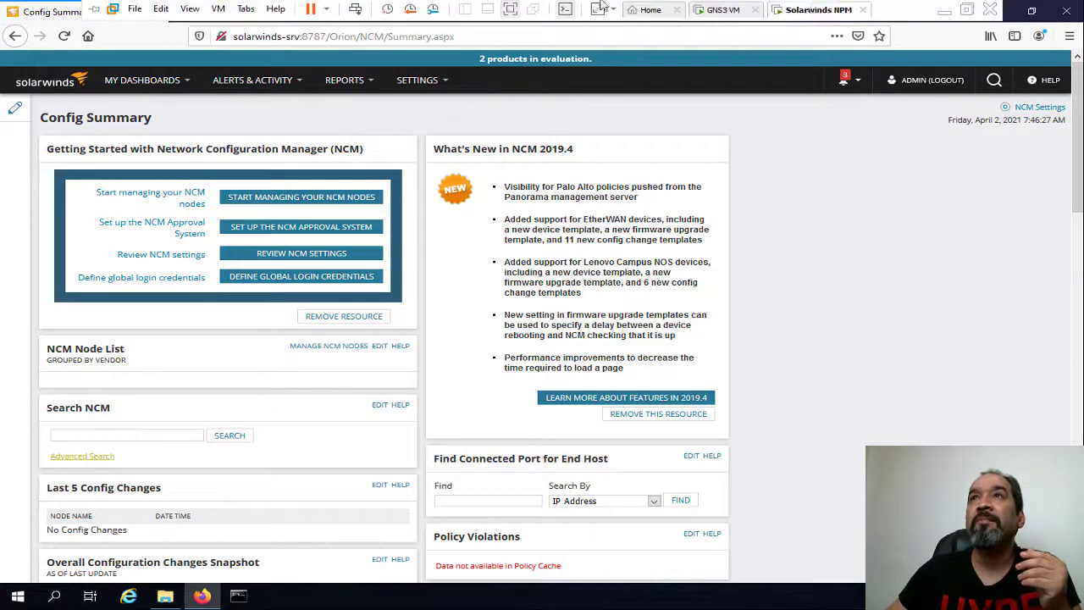
{"action": "left_click", "coordinate": [943, 11]}
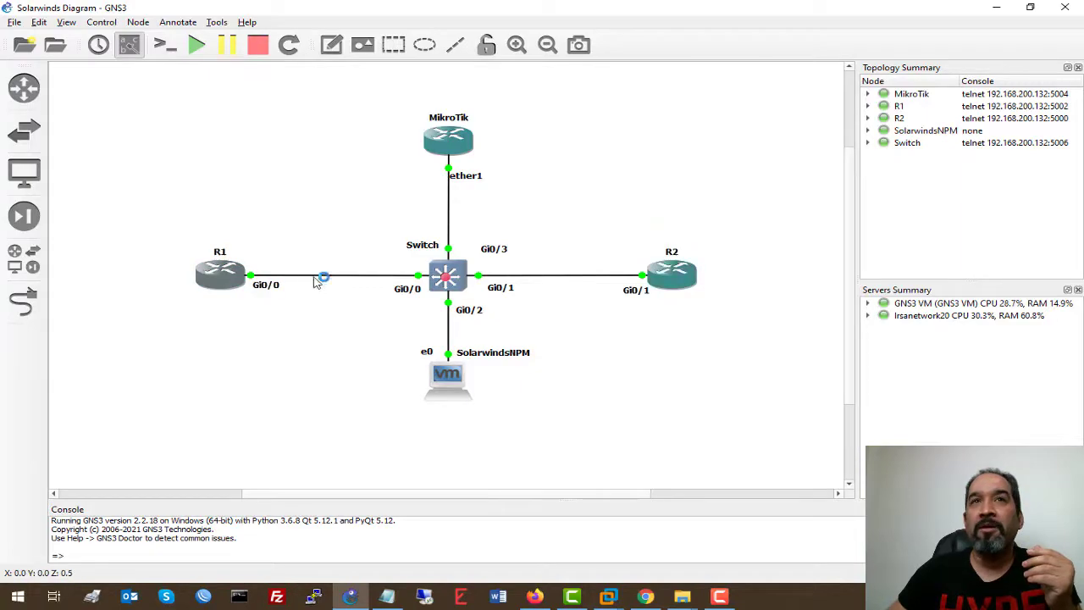
Open a console to router R1 and enter global configuration mode with conf t.
{"action": "double_click", "coordinate": [240, 277]}
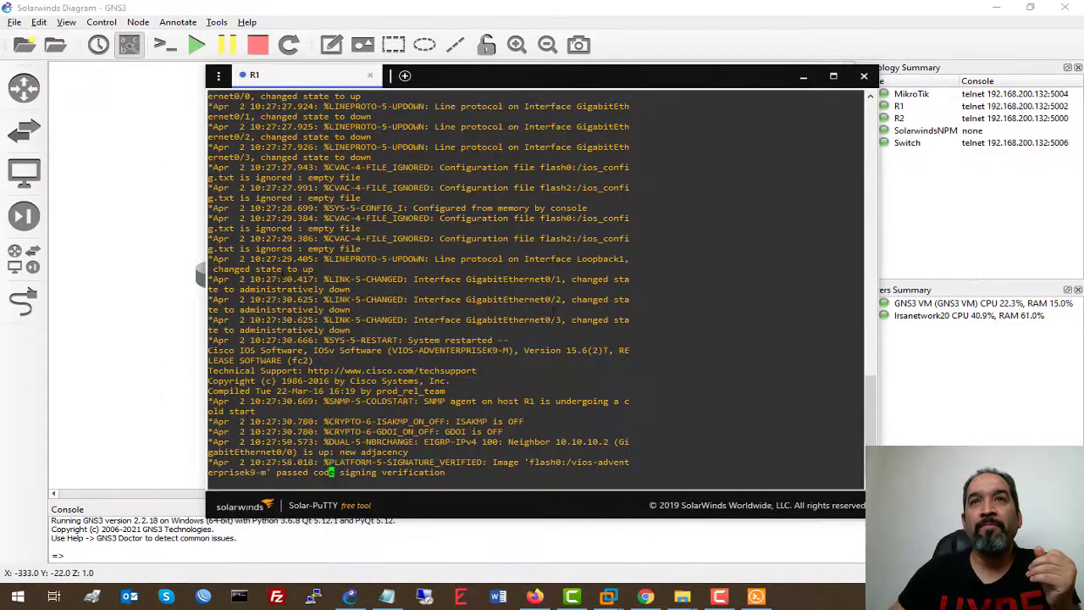
{"action": "key", "text": "Return"}
{"action": "key", "text": "Return"}
{"action": "key", "text": "Return"}
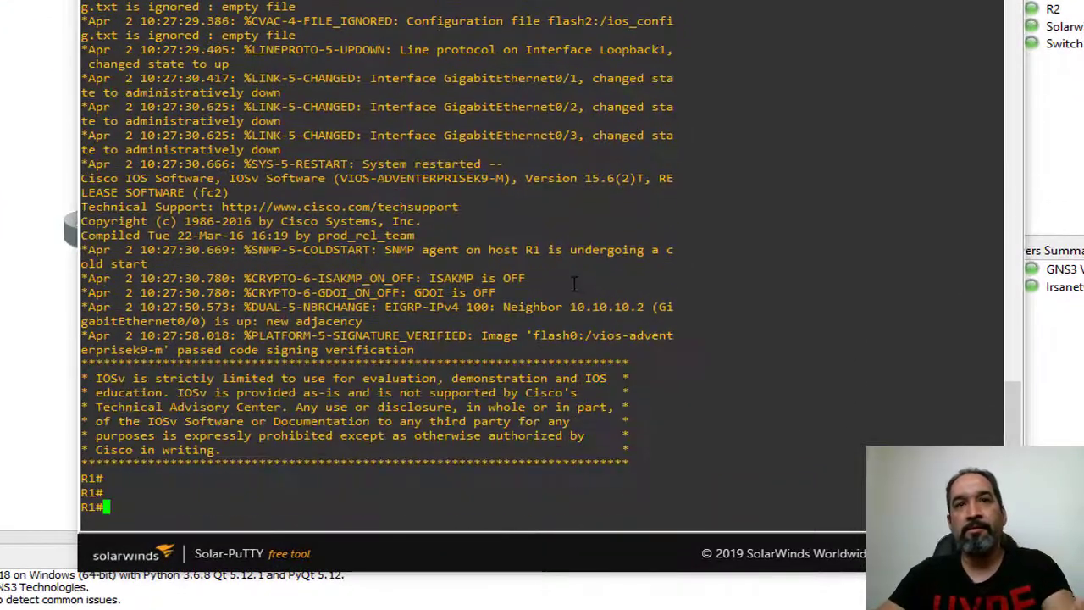
{"action": "type", "text": "con ft"}
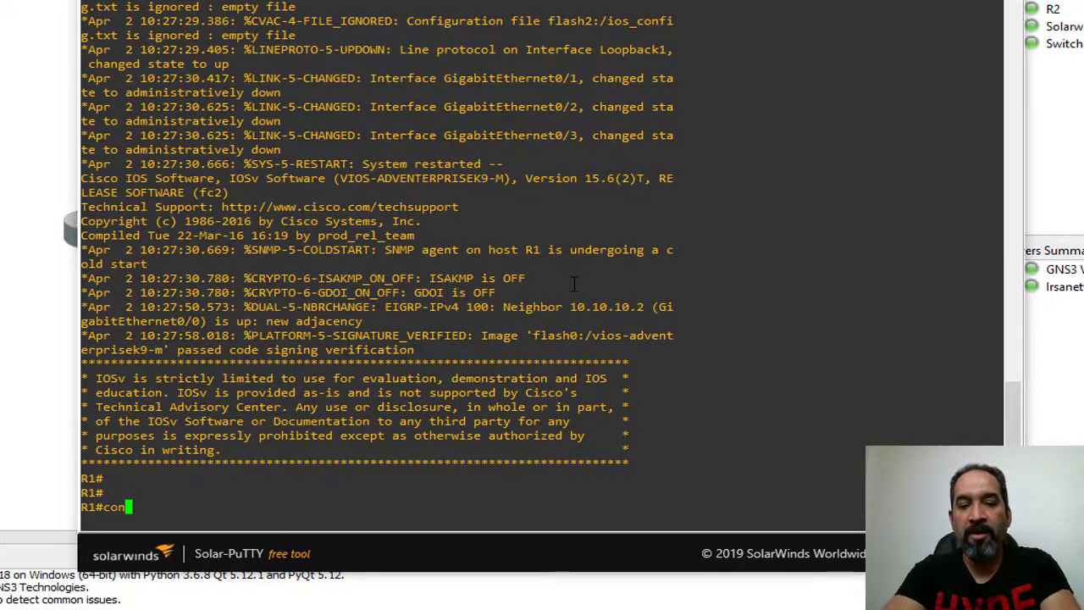
{"action": "key", "text": "BackSpace"}
{"action": "key", "text": "BackSpace"}
{"action": "key", "text": "BackSpace"}
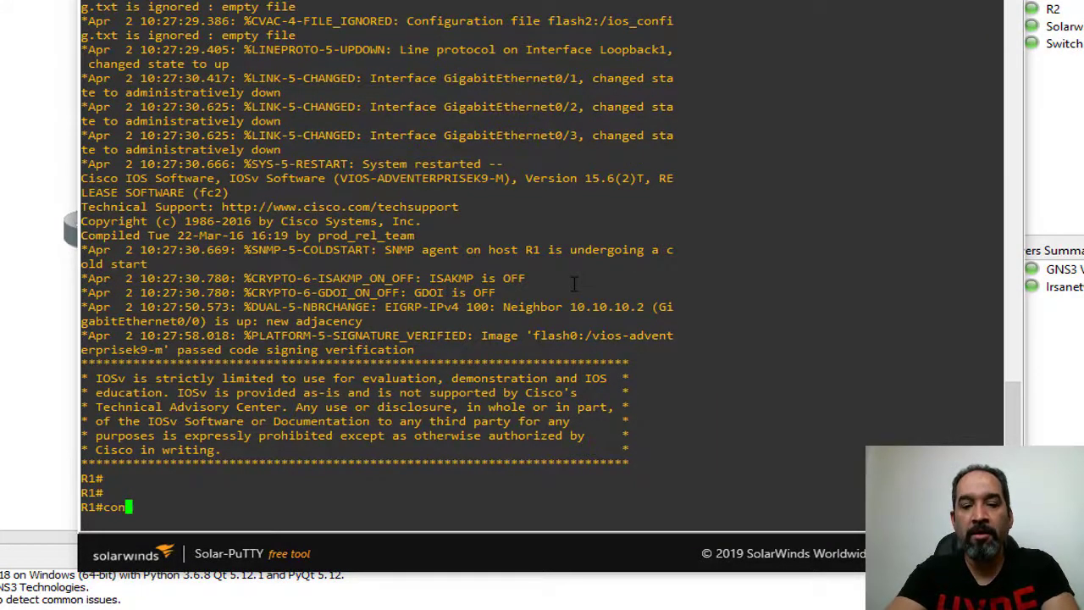
{"action": "type", "text": "f t"}
{"action": "key", "text": "Return"}
Create the local admin user account with a password on R1.
{"action": "type", "text": "user"}
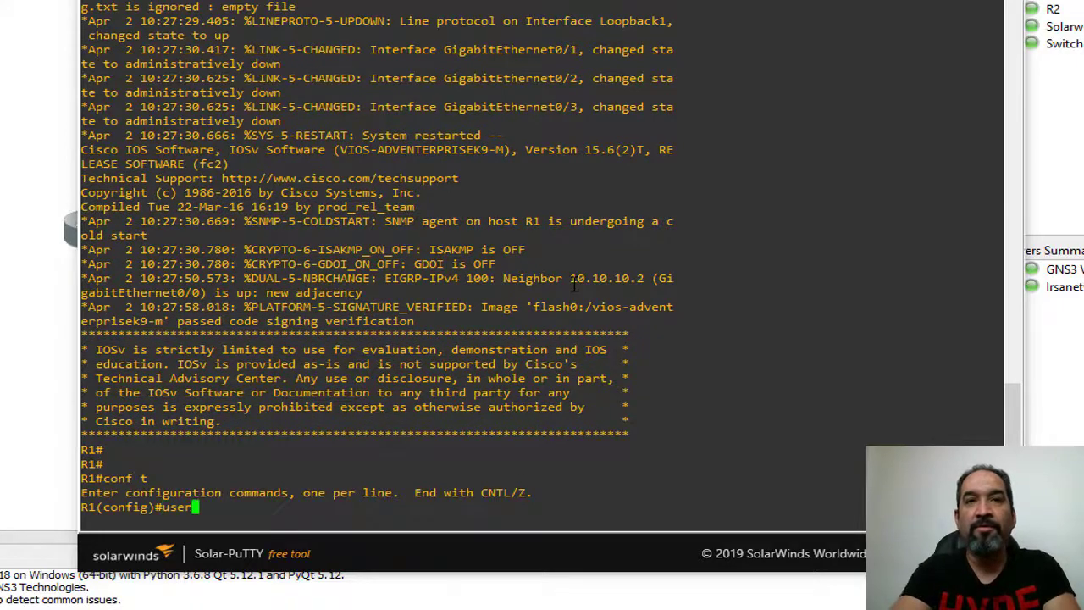
{"action": "key", "text": "Tab"}
{"action": "type", "text": "na"}
{"action": "key", "text": "Tab"}
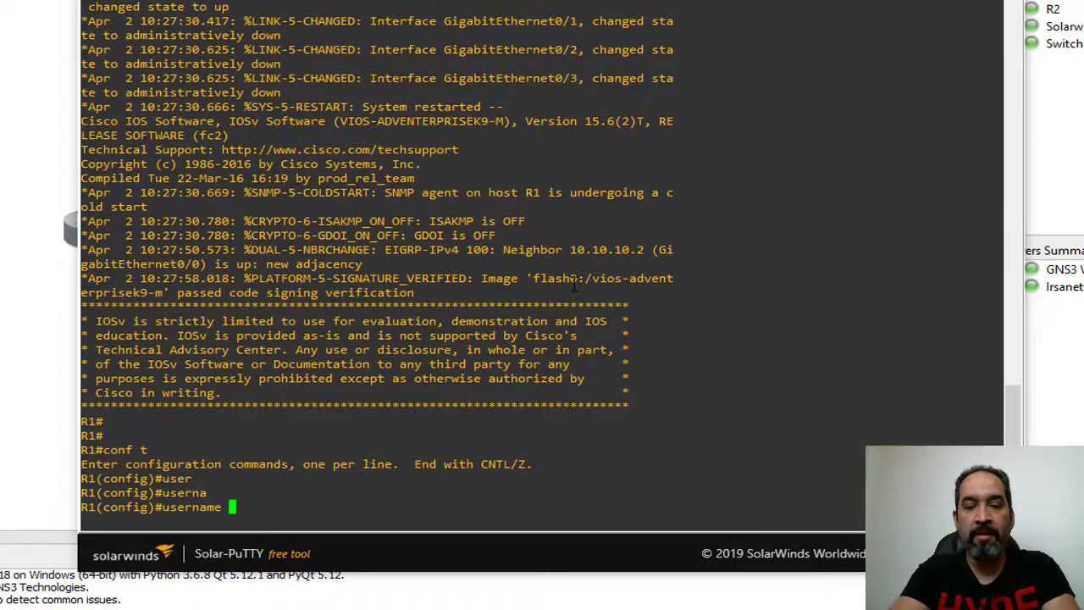
{"action": "type", "text": "admin pass"}
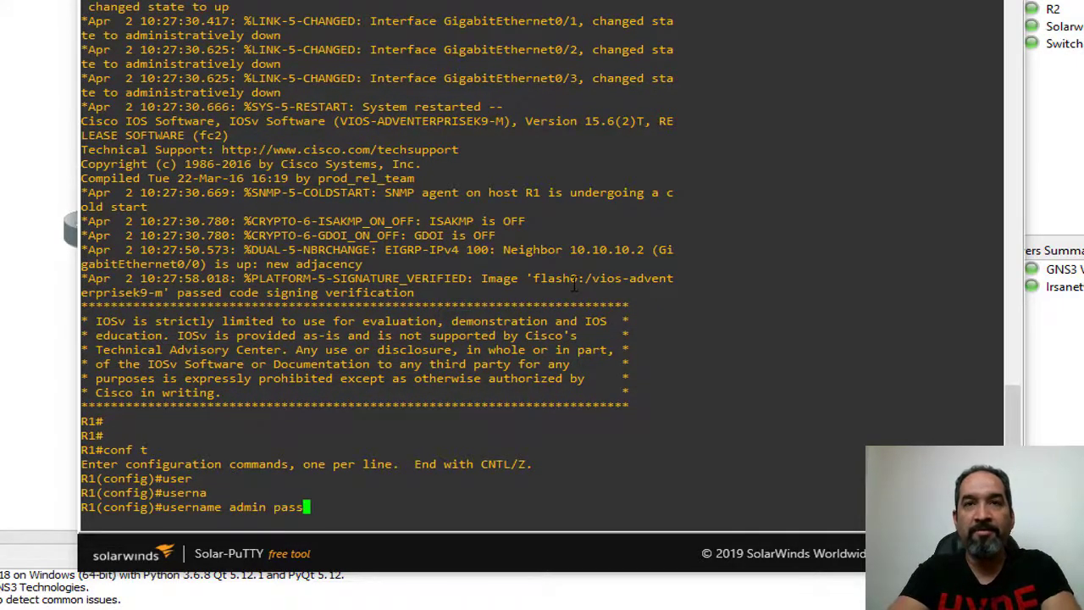
{"action": "key", "text": "Tab"}
{"action": "type", "text": "admin"}
{"action": "key", "text": "Return"}
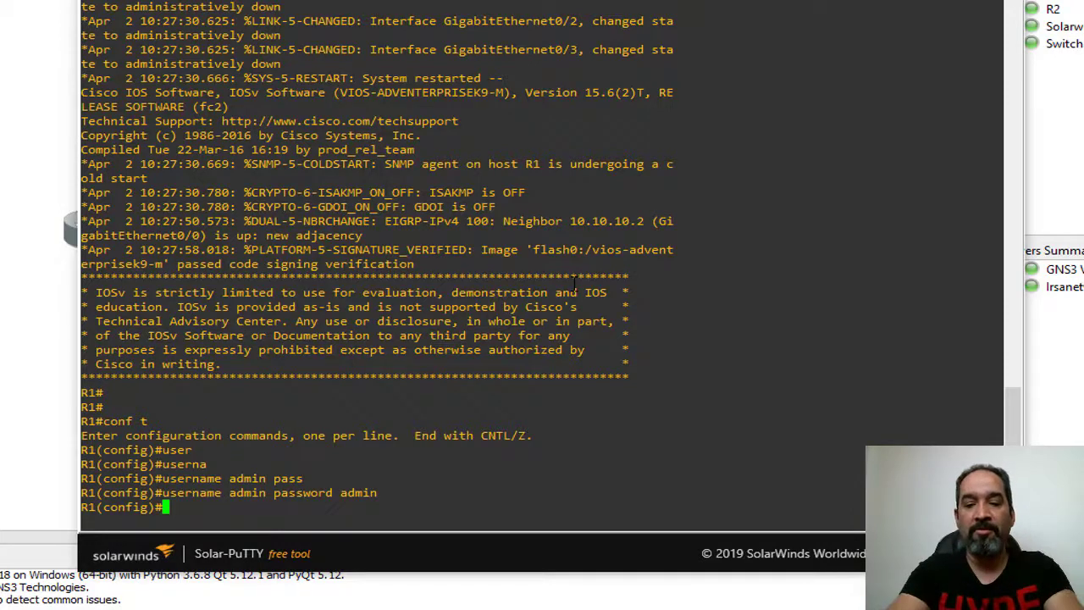
Set R1's privileged-mode enable secret.
{"action": "type", "text": "lin"}
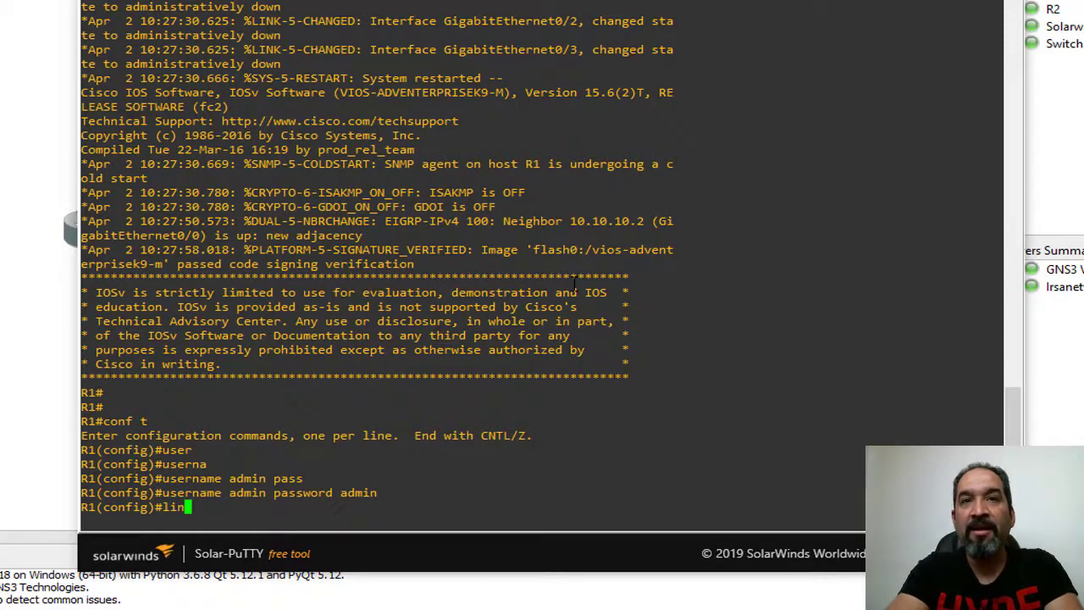
{"action": "key", "text": "BackSpace"}
{"action": "key", "text": "BackSpace"}
{"action": "key", "text": "BackSpace"}
{"action": "type", "text": "ena"}
{"action": "key", "text": "Tab"}
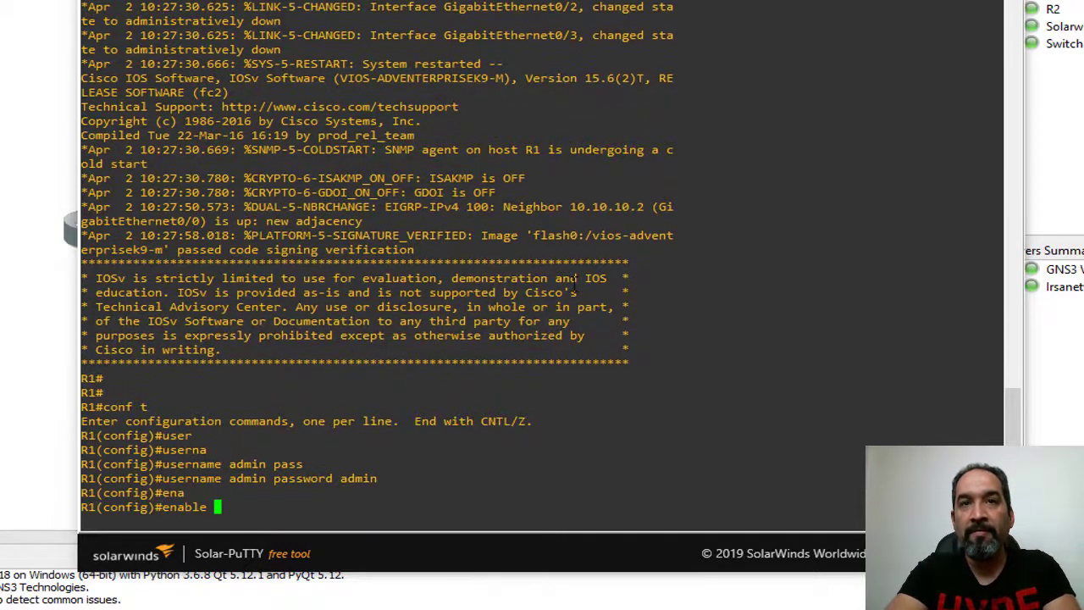
{"action": "type", "text": "se"}
{"action": "key", "text": "Tab"}
{"action": "type", "text": "admin"}
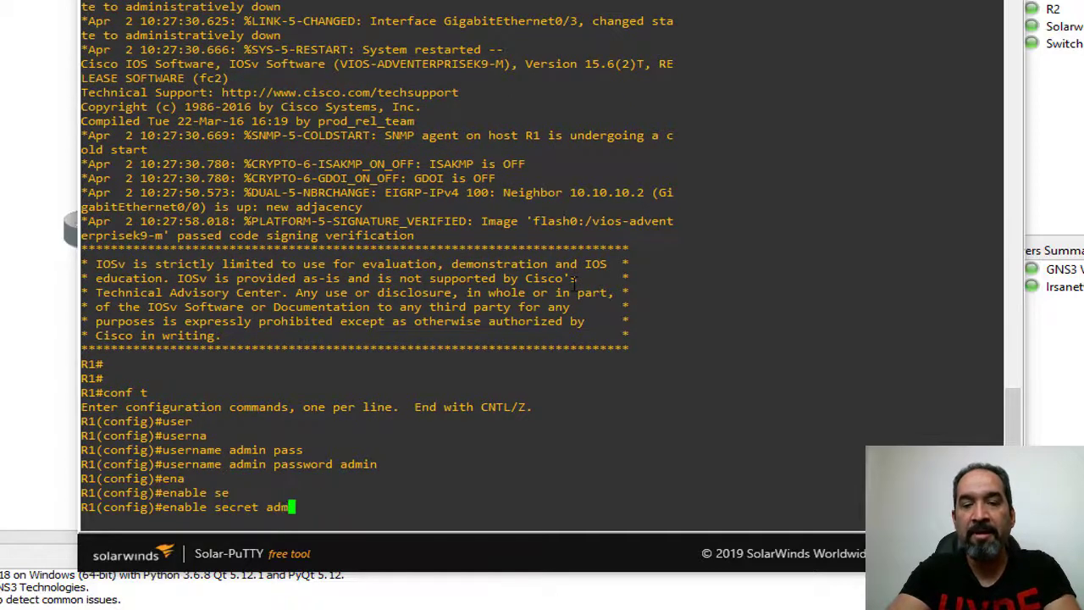
{"action": "key", "text": "Return"}
{"action": "key", "text": "Return"}
{"action": "key", "text": "Return"}
{"action": "key", "text": "Return"}
{"action": "key", "text": "Return"}
Configure line vty 0 4 with a line password.
{"action": "type", "text": "lin"}
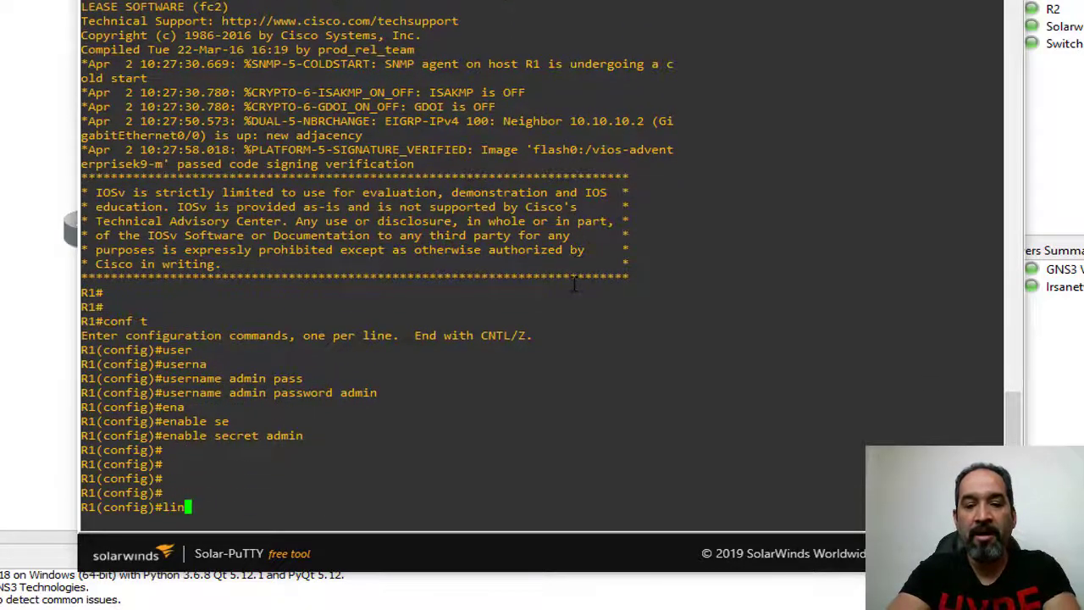
{"action": "type", "text": "e v"}
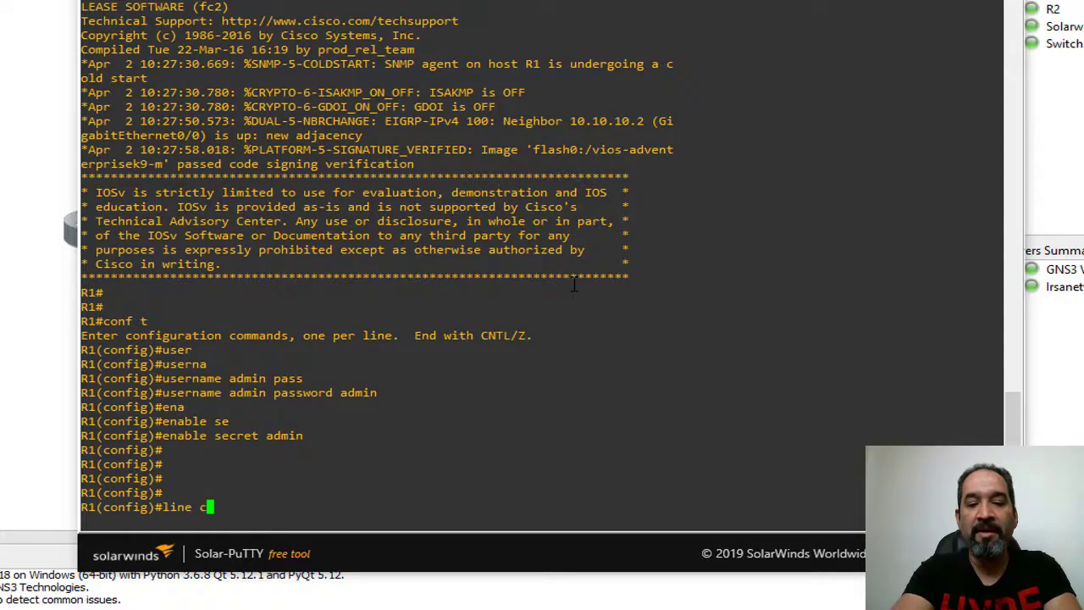
{"action": "type", "text": "t"}
{"action": "key", "text": "Tab"}
{"action": "type", "text": "0"}
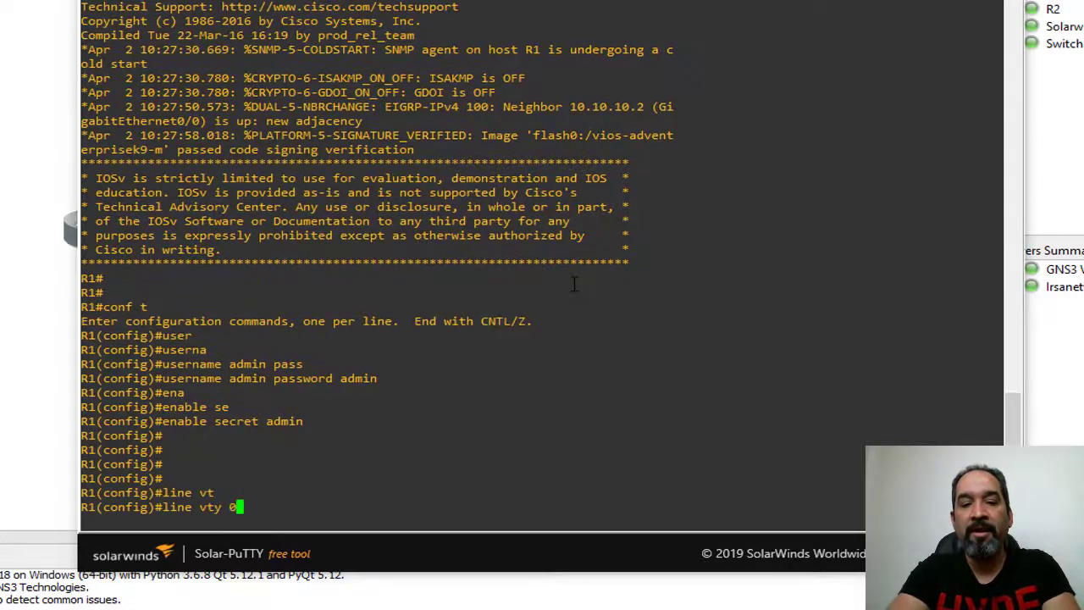
{"action": "type", "text": " 4"}
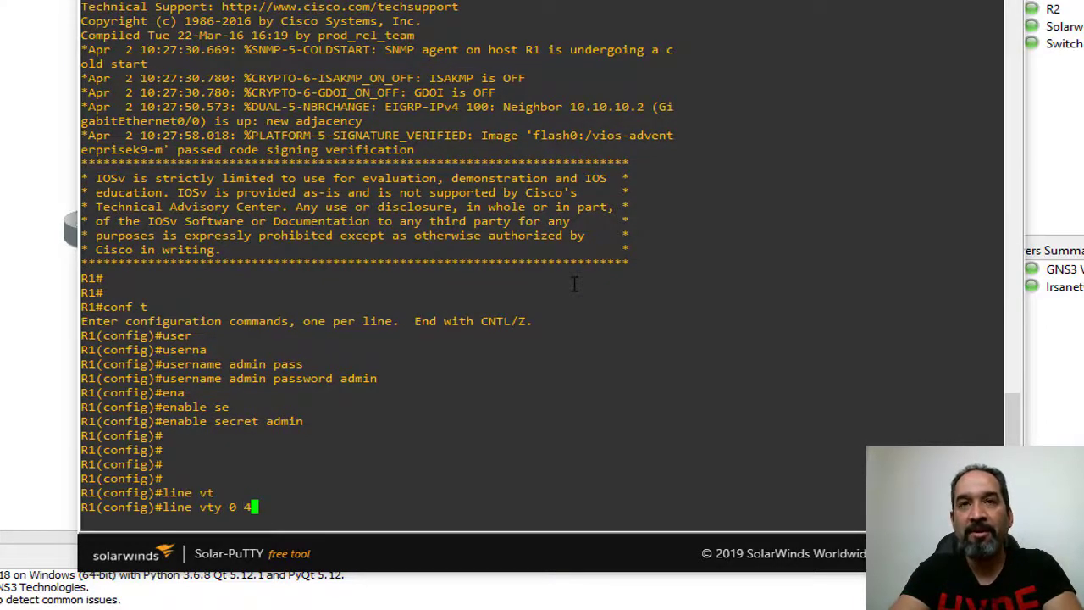
{"action": "key", "text": "Return"}
{"action": "key", "text": "Return"}
{"action": "key", "text": "Return"}
{"action": "key", "text": "Return"}
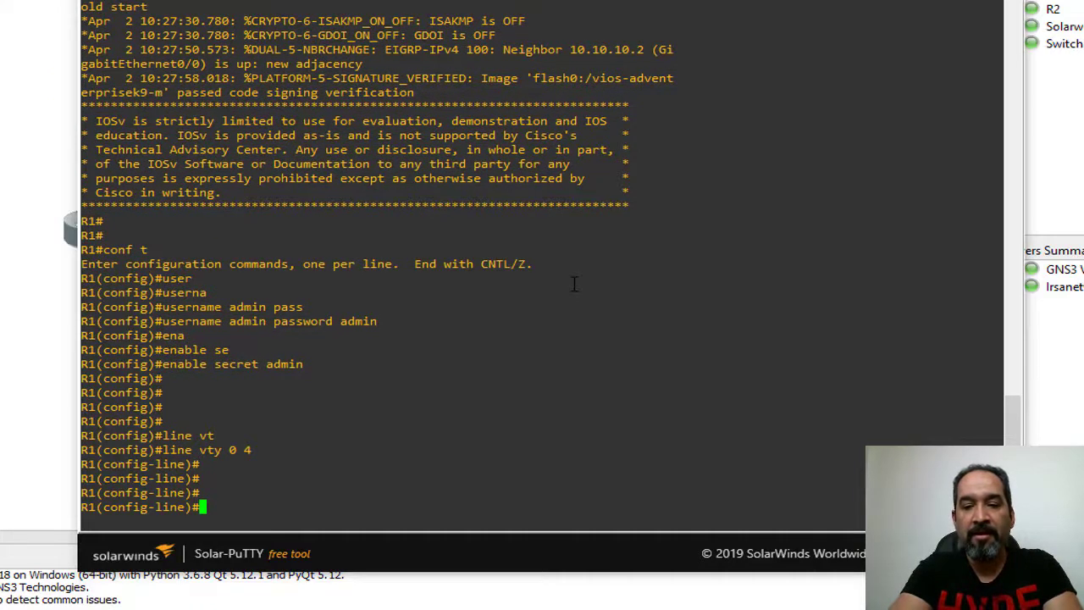
{"action": "type", "text": "pass"}
{"action": "key", "text": "Tab"}
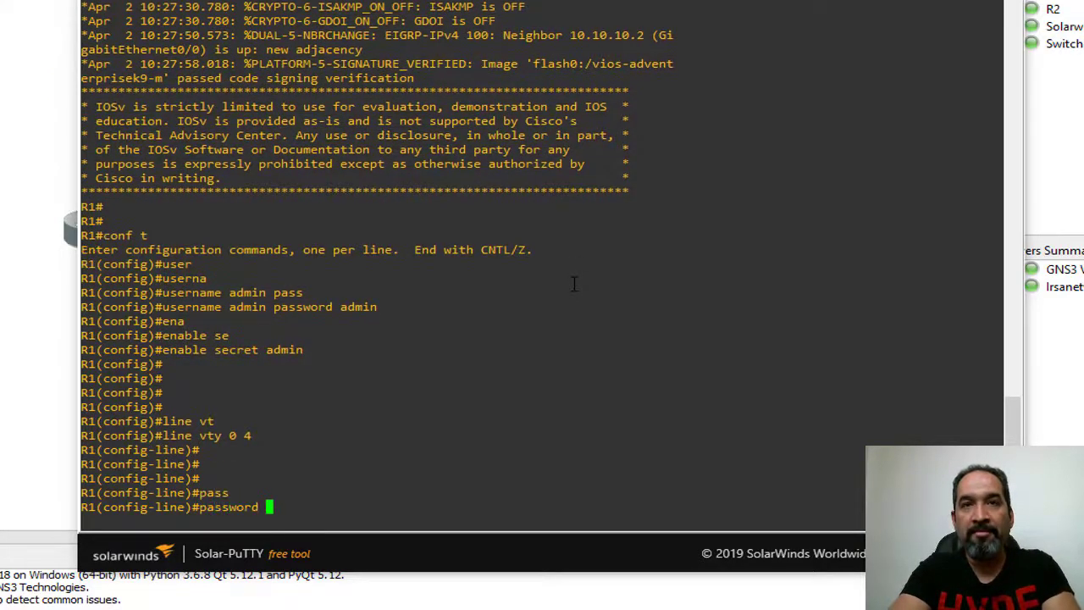
{"action": "type", "text": "admin"}
{"action": "key", "text": "Return"}
{"action": "key", "text": "Return"}
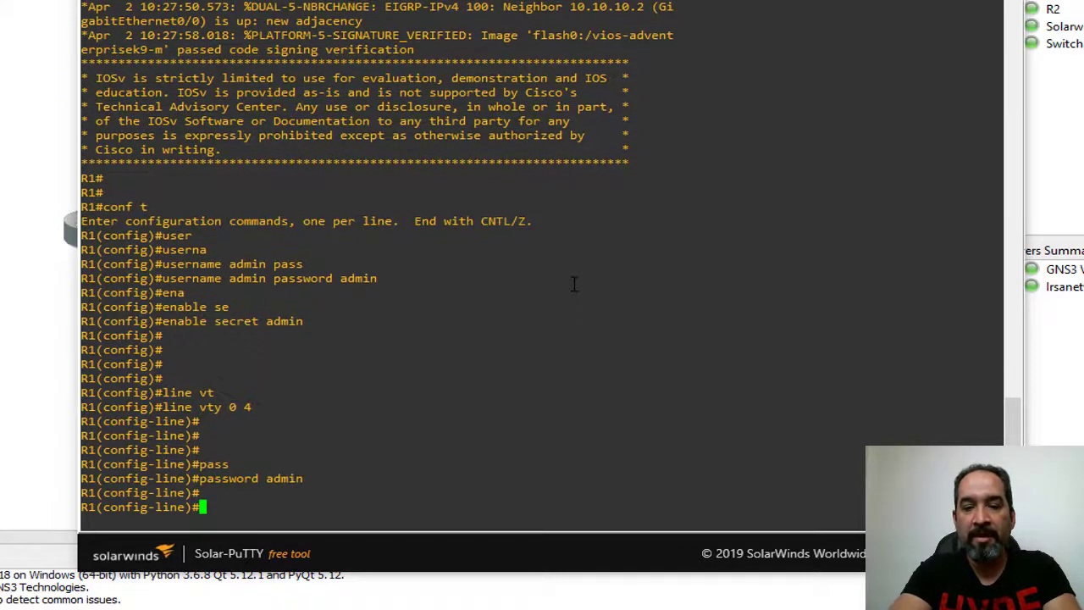
Set the vty lines to login local.
{"action": "type", "text": "lo"}
{"action": "key", "text": "Tab"}
{"action": "type", "text": "gin"}
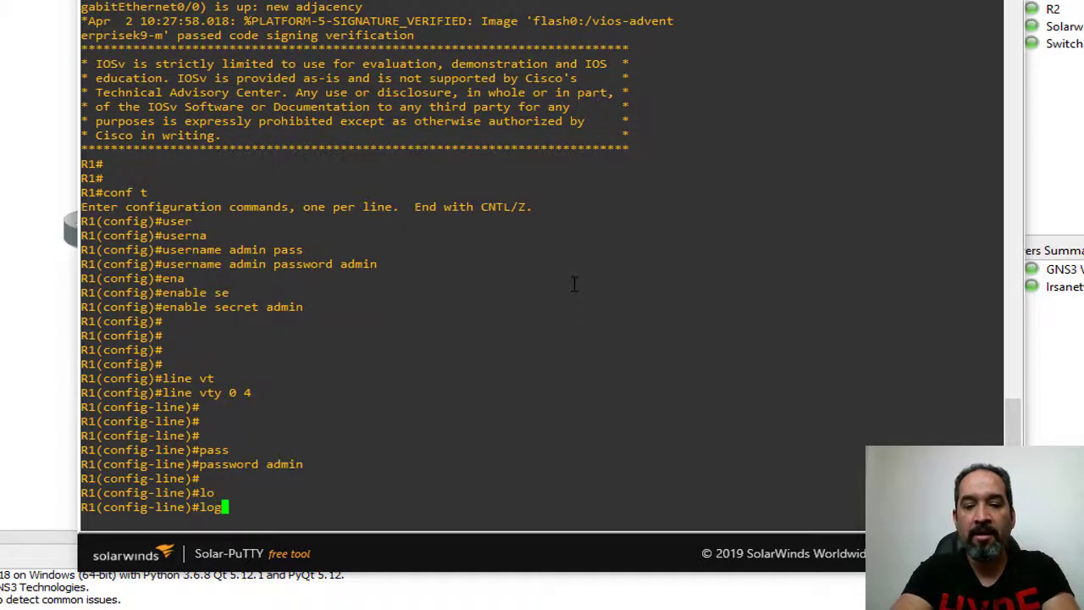
{"action": "key", "text": "Tab"}
{"action": "type", "text": "lo"}
{"action": "key", "text": "Tab"}
{"action": "key", "text": "Return"}
{"action": "key", "text": "Return"}
{"action": "key", "text": "Return"}
{"action": "key", "text": "Return"}
{"action": "key", "text": "Return"}
{"action": "key", "text": "Return"}
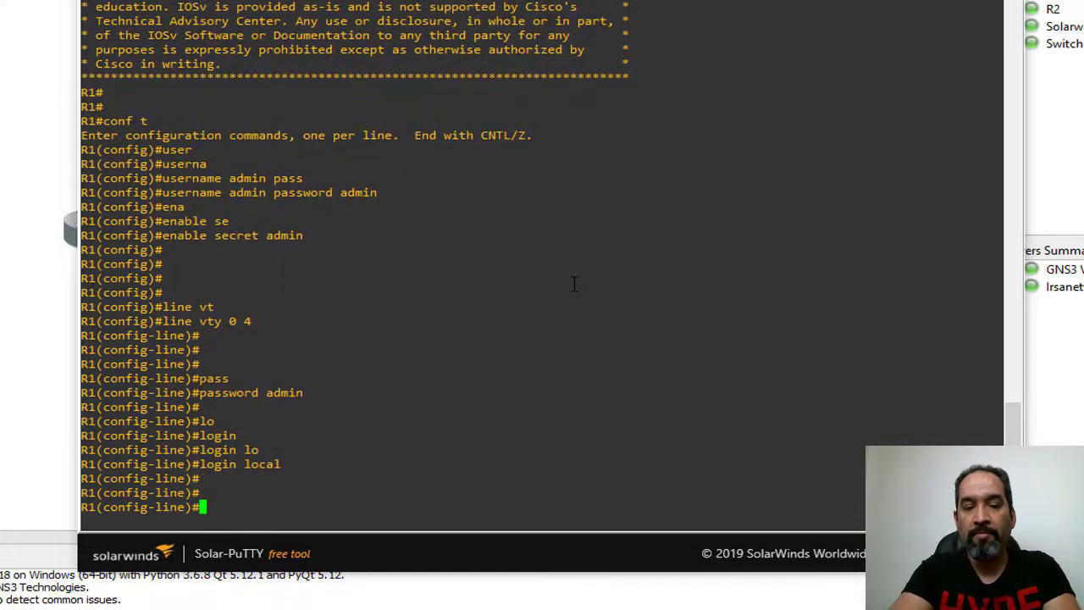
Allow transport input ssh telnet on the vty lines and end configuration.
{"action": "type", "text": "tra"}
{"action": "key", "text": "Tab"}
{"action": "type", "text": "ss"}
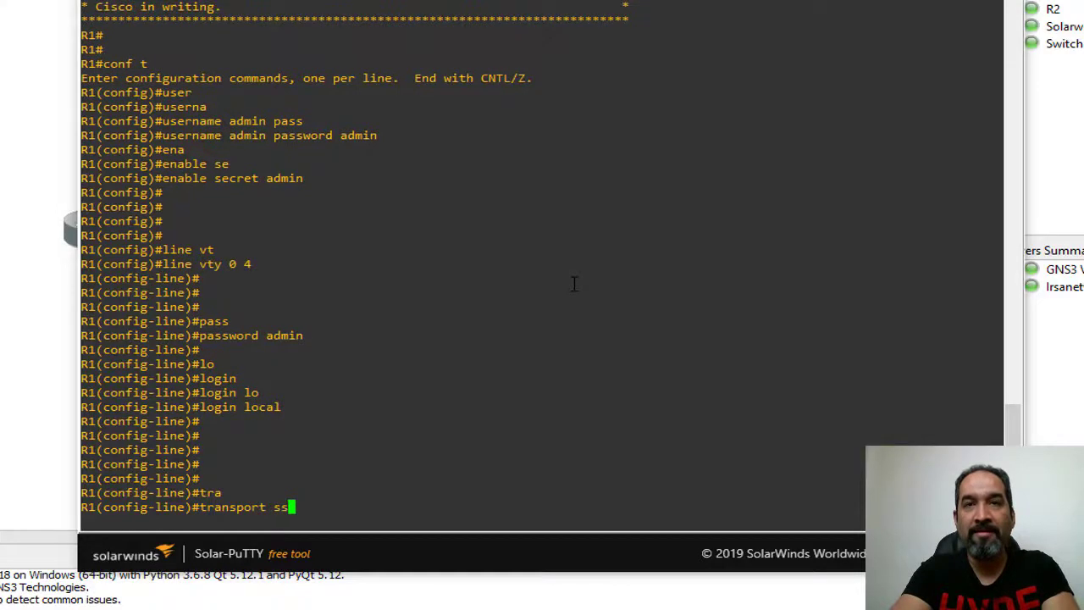
{"action": "key", "text": "Tab"}
{"action": "key", "text": "BackSpace"}
{"action": "key", "text": "BackSpace"}
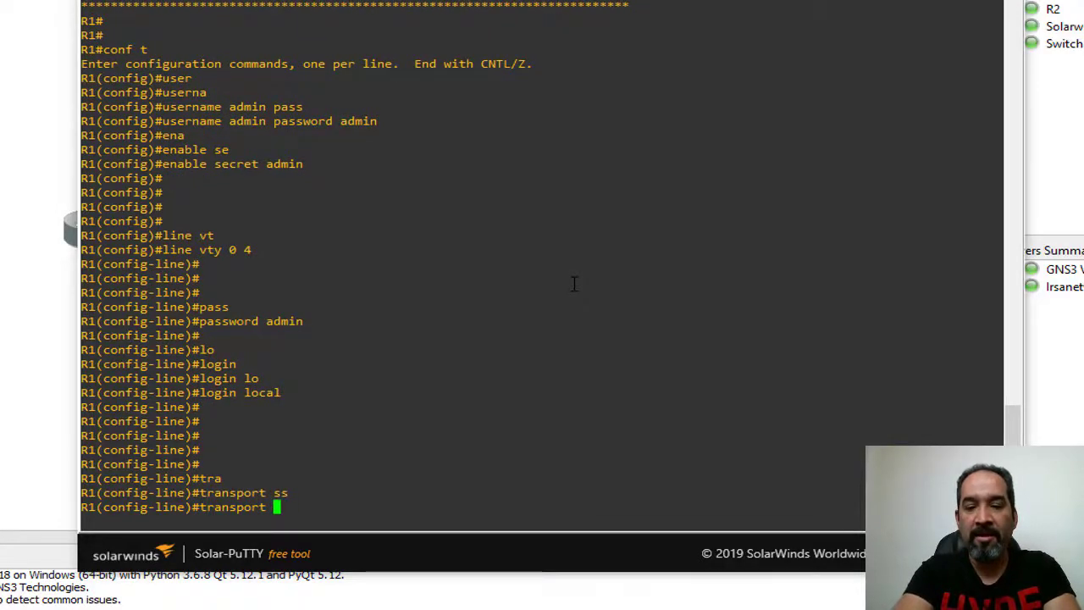
{"action": "type", "text": "in"}
{"action": "key", "text": "Tab"}
{"action": "type", "text": "ss"}
{"action": "key", "text": "Tab"}
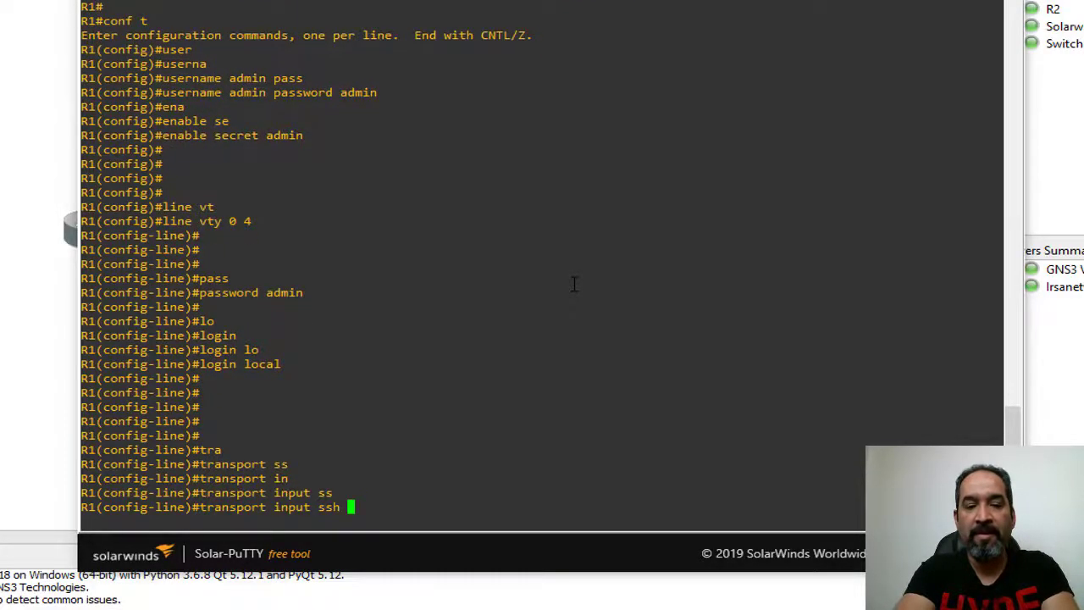
{"action": "type", "text": "te"}
{"action": "key", "text": "Tab"}
{"action": "key", "text": "Return"}
{"action": "key", "text": "Return"}
{"action": "key", "text": "Return"}
{"action": "key", "text": "Return"}
{"action": "key", "text": "Return"}
{"action": "key", "text": "Return"}
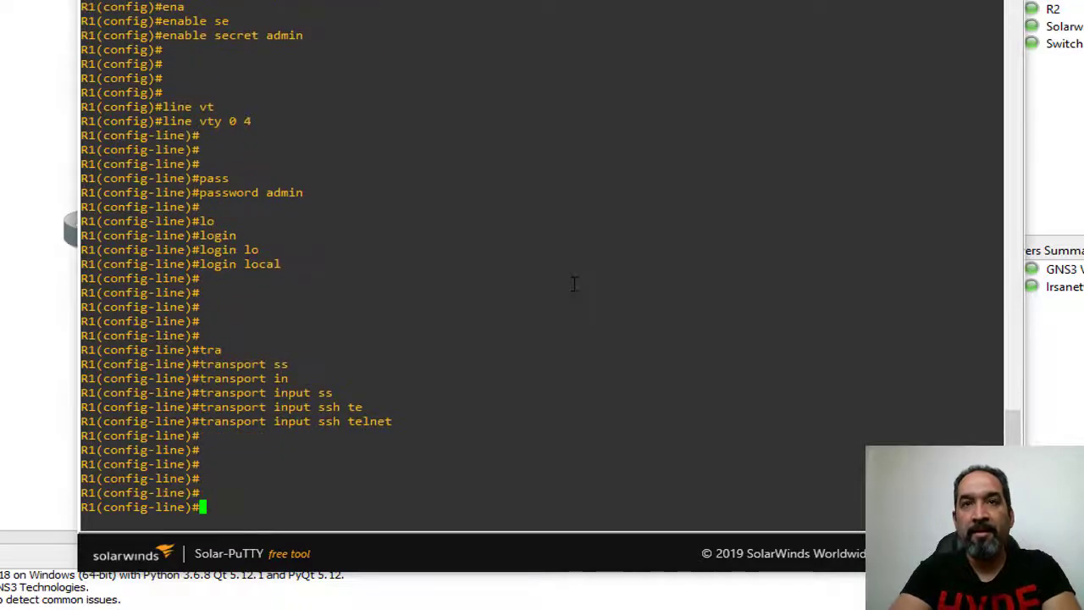
{"action": "type", "text": "end"}
{"action": "key", "text": "Return"}
{"action": "key", "text": "Return"}
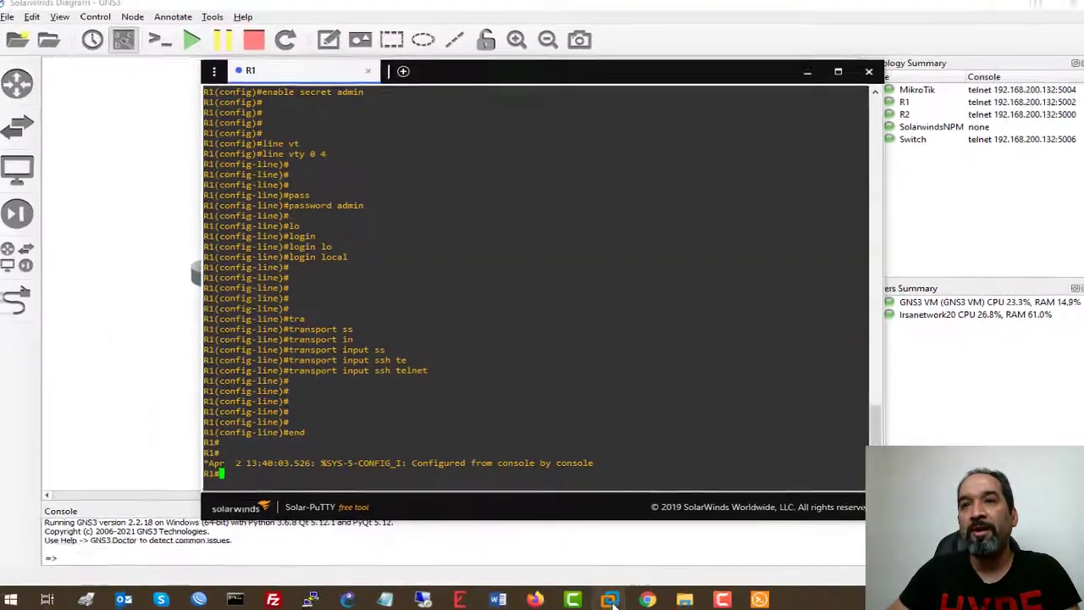
{"action": "mouse_move", "coordinate": [619, 600]}
{"action": "left_click", "coordinate": [738, 525]}
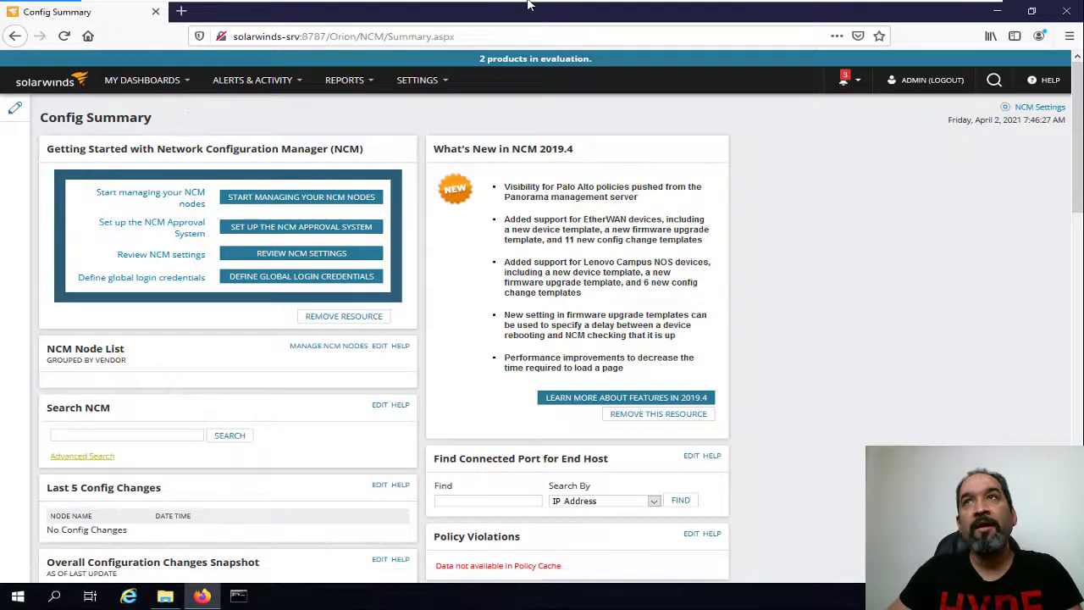
{"action": "mouse_move", "coordinate": [531, 2]}
{"action": "left_click", "coordinate": [945, 11]}
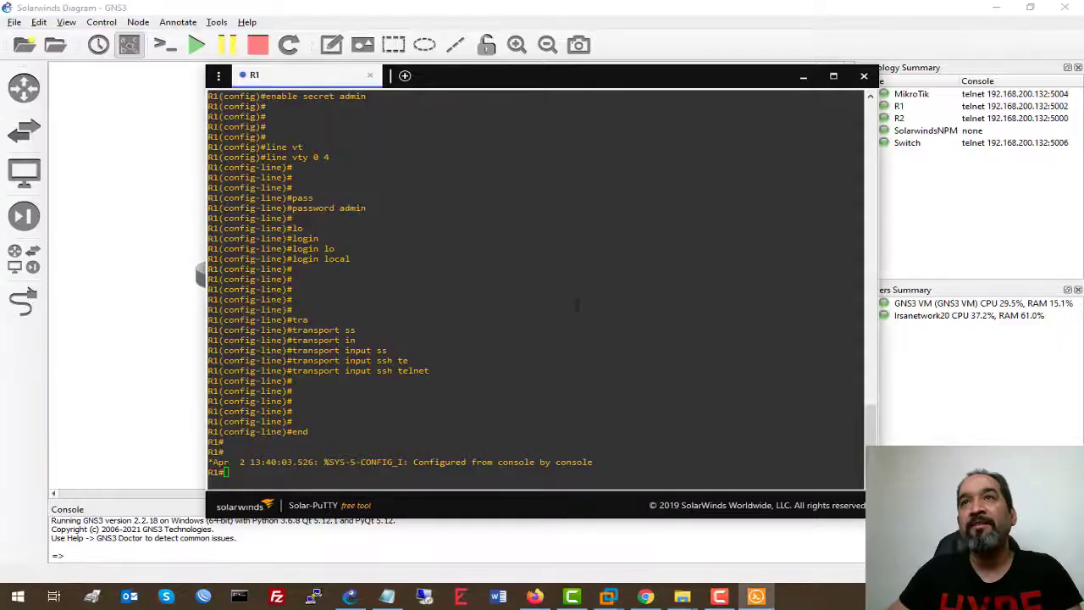
{"action": "left_click", "coordinate": [803, 77]}
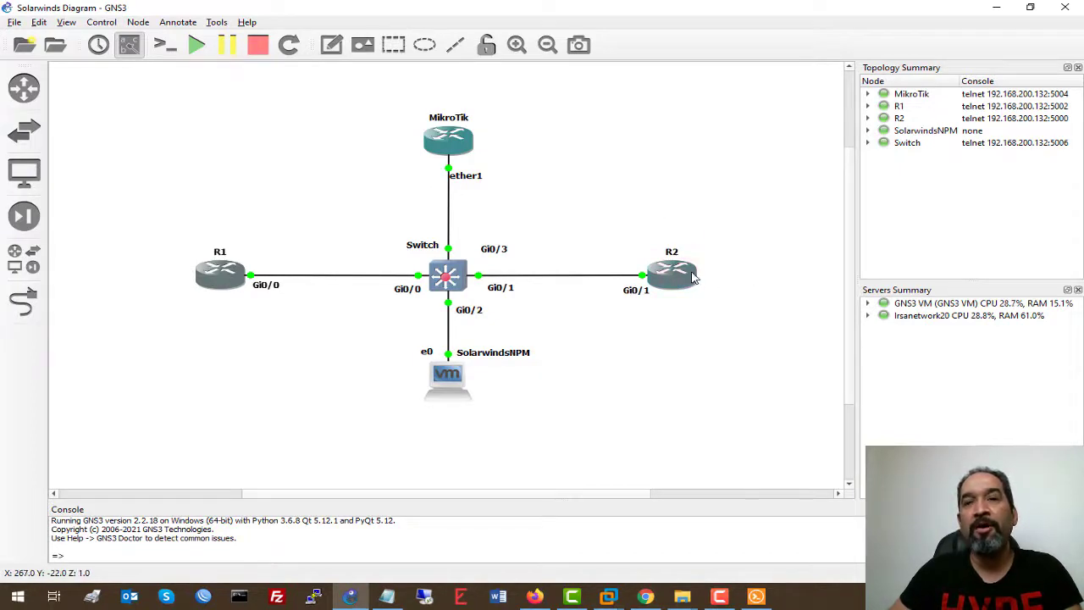
{"action": "mouse_move", "coordinate": [673, 288]}
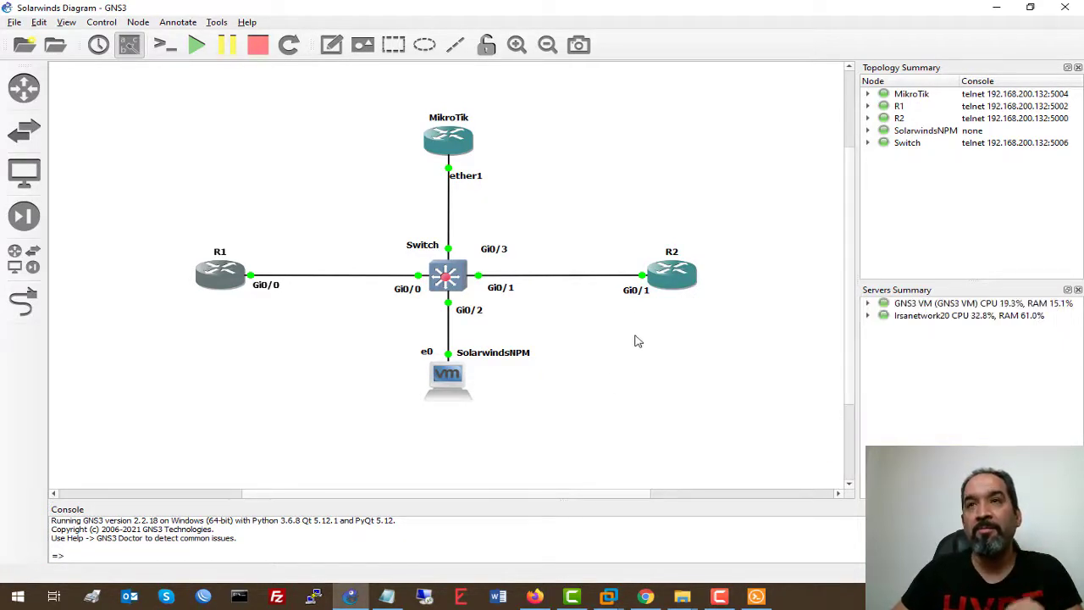
{"action": "left_click", "coordinate": [757, 596]}
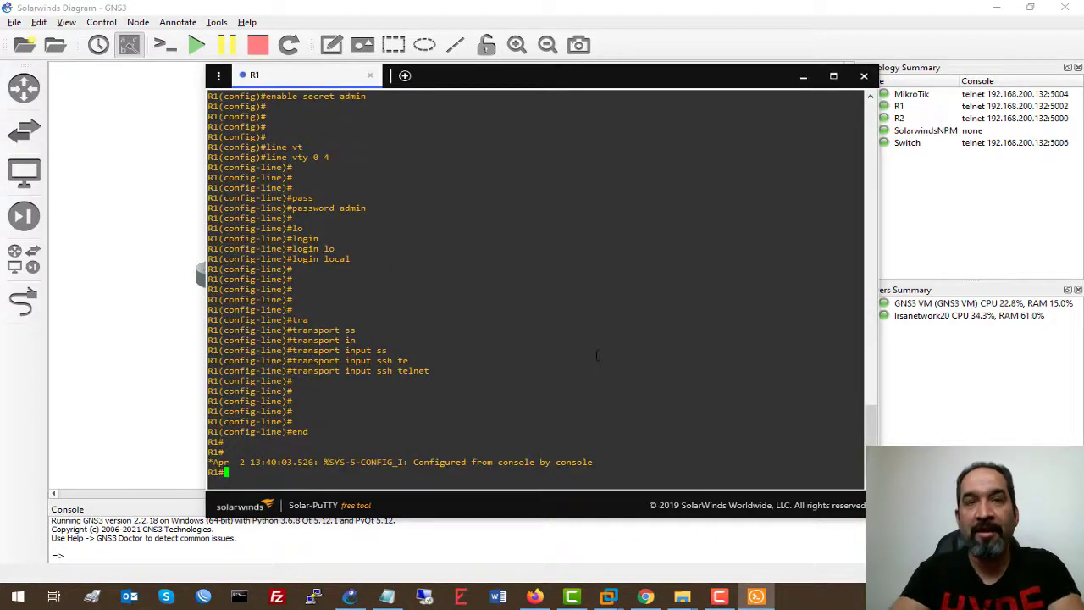
List R1's SNMP lines with sh run | inc snmp and copy the community line.
{"action": "type", "text": "sh ru"}
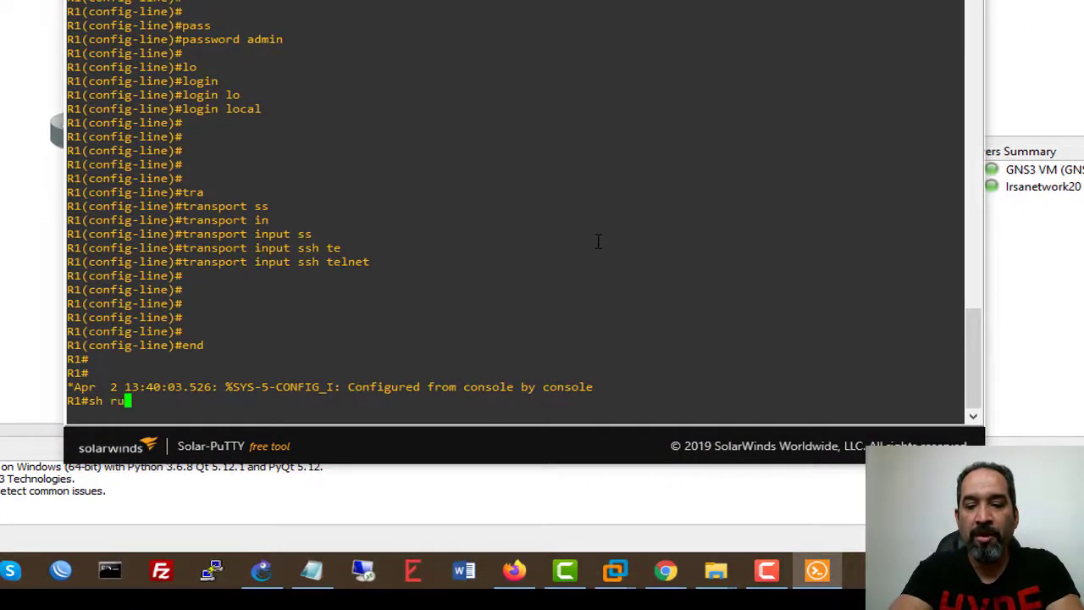
{"action": "type", "text": "n | inc"}
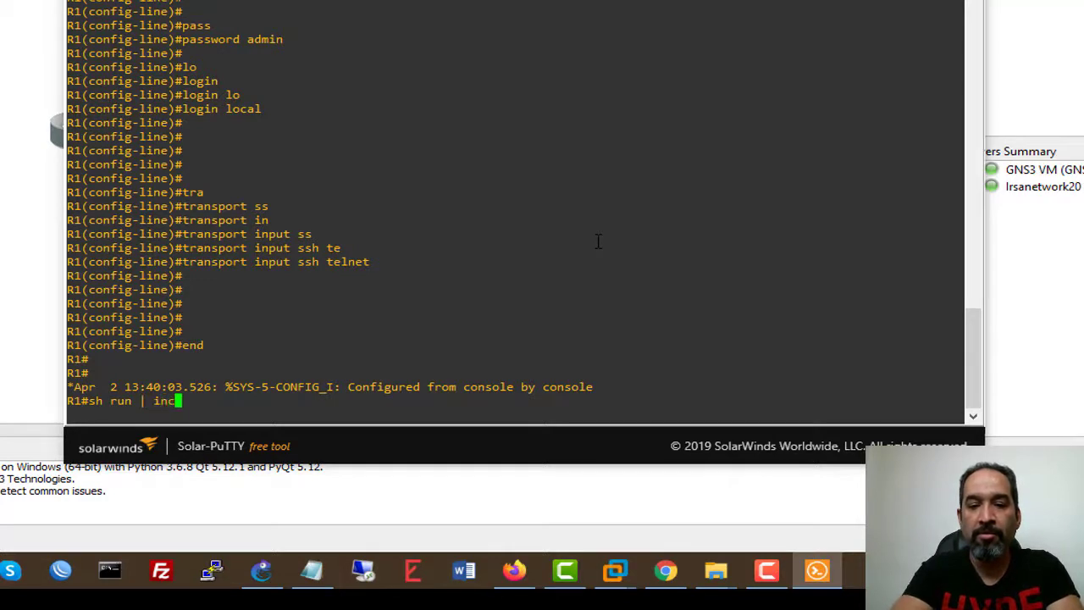
{"action": "type", "text": " snmp"}
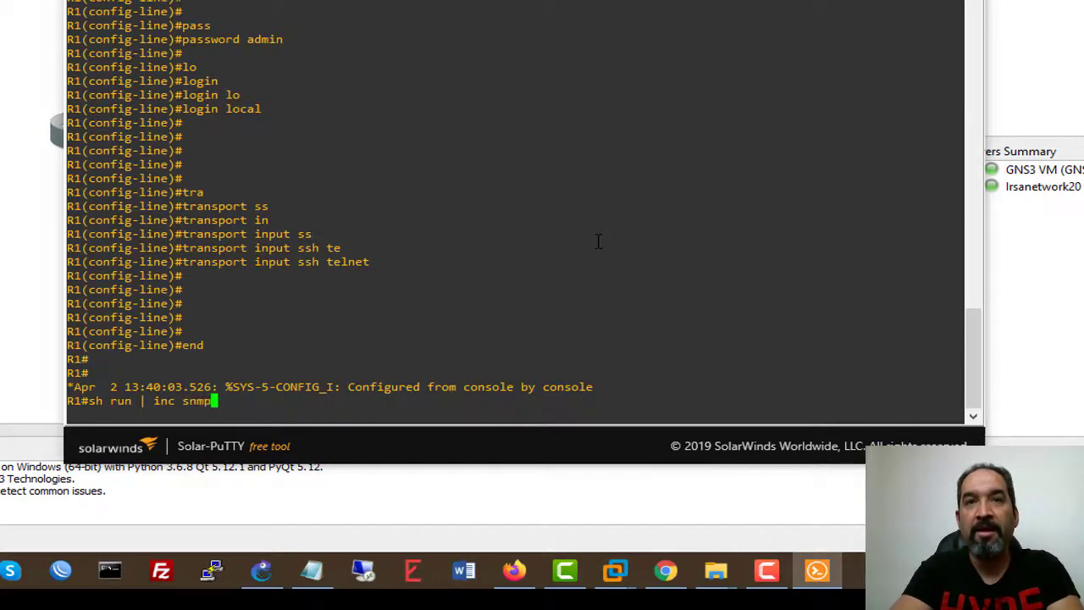
{"action": "key", "text": "Return"}
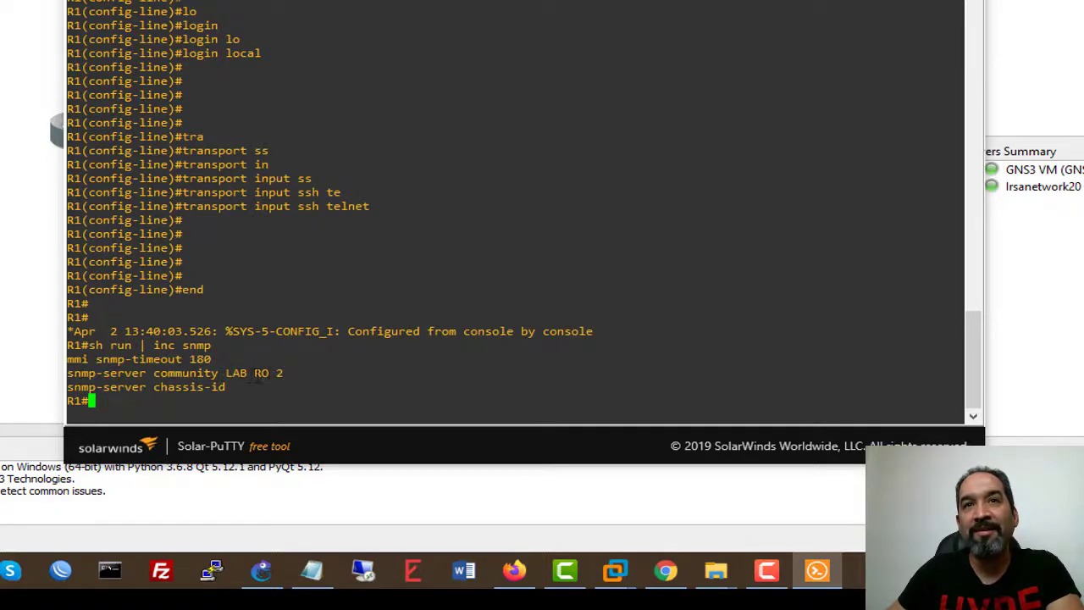
{"action": "double_click", "coordinate": [261, 373]}
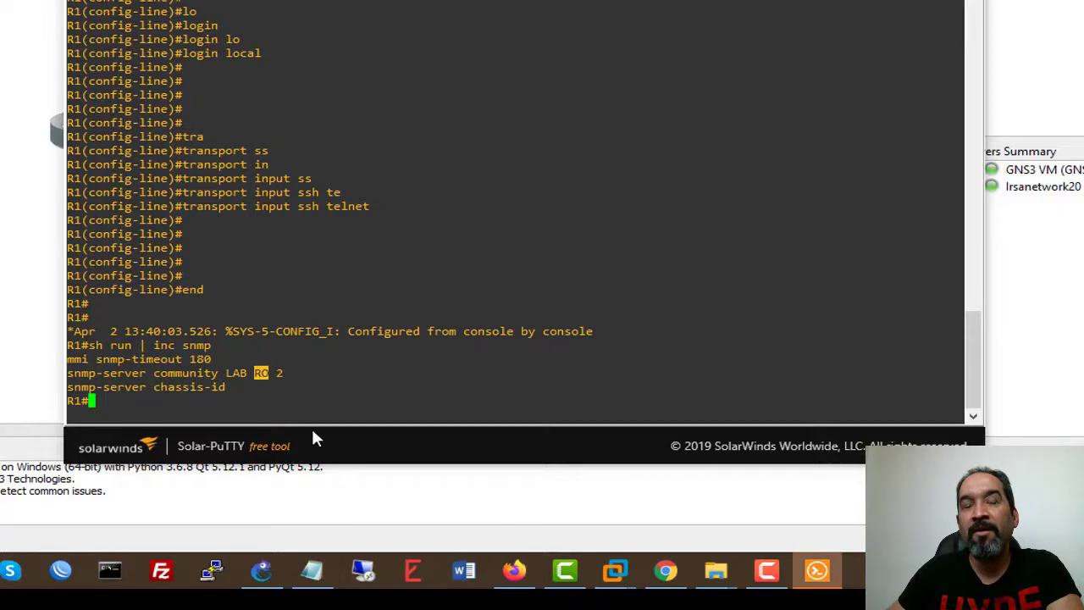
{"action": "left_click_drag", "start_coordinate": [321, 375], "coordinate": [73, 379]}
{"action": "key", "text": "ctrl+c"}
In conf t, re-enter the SNMP community line changed from RO to RW.
{"action": "key", "text": "Return"}
{"action": "key", "text": "Return"}
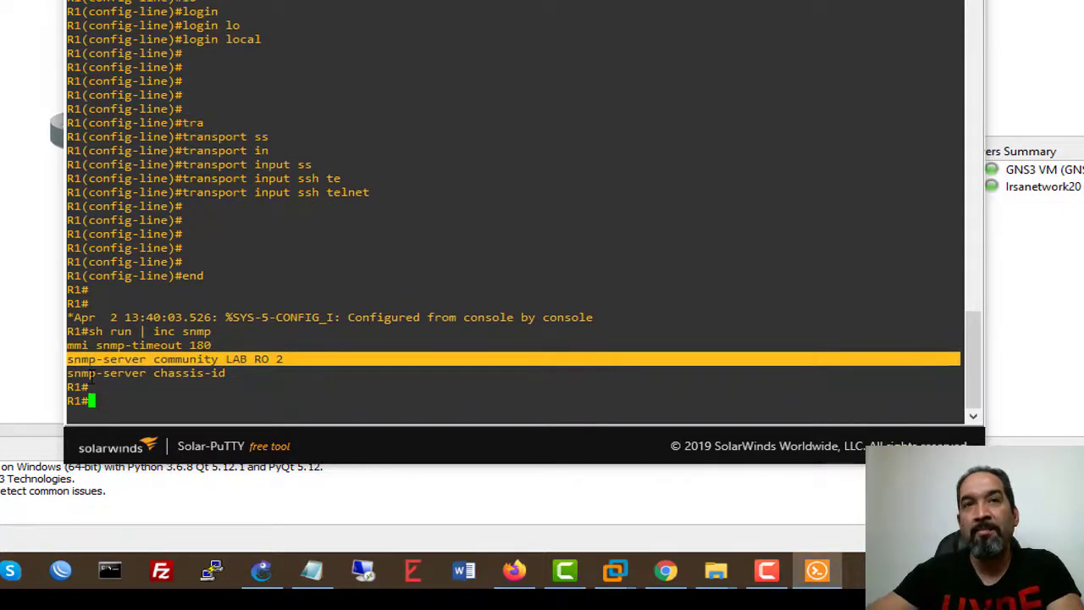
{"action": "type", "text": "conf t"}
{"action": "key", "text": "Return"}
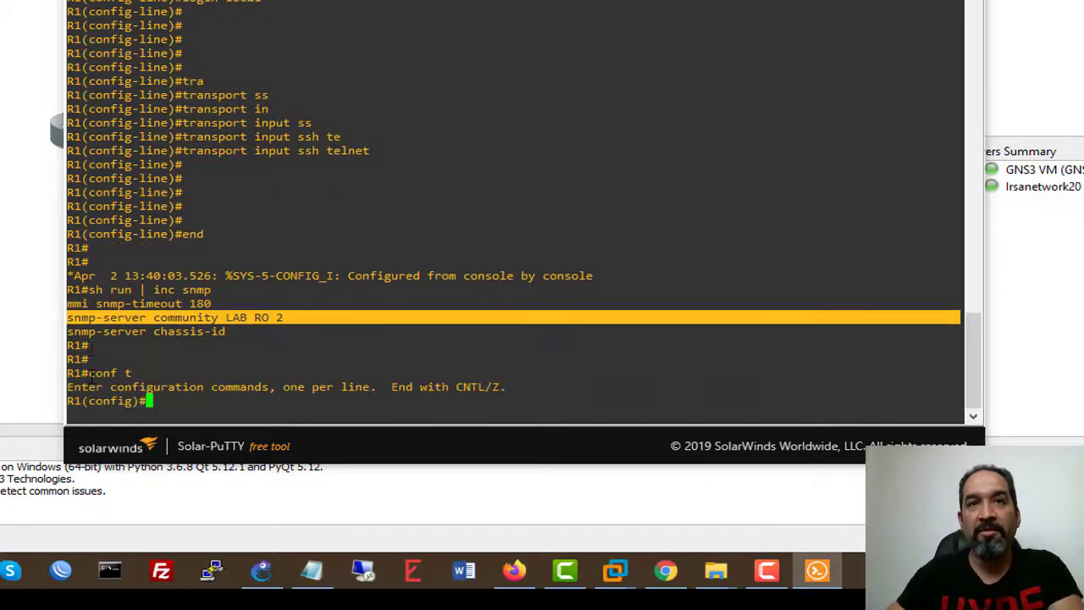
{"action": "right_click", "coordinate": [149, 373]}
{"action": "right_click", "coordinate": [149, 374]}
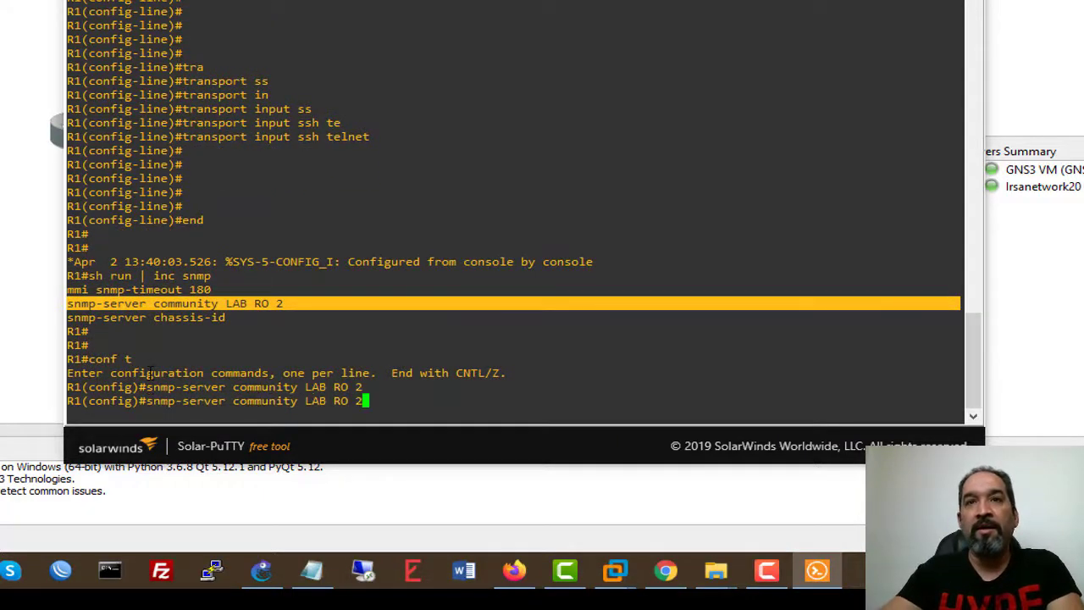
{"action": "key", "text": "BackSpace"}
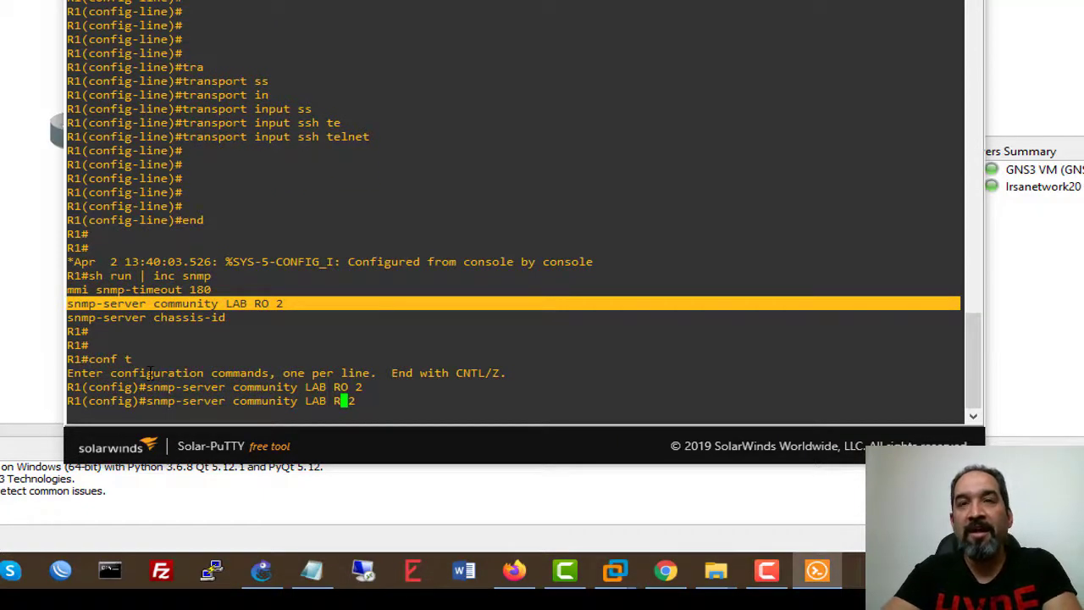
{"action": "type", "text": "w"}
{"action": "key", "text": "Return"}
{"action": "key", "text": "Return"}
{"action": "key", "text": "Return"}
{"action": "key", "text": "Return"}
{"action": "key", "text": "Return"}
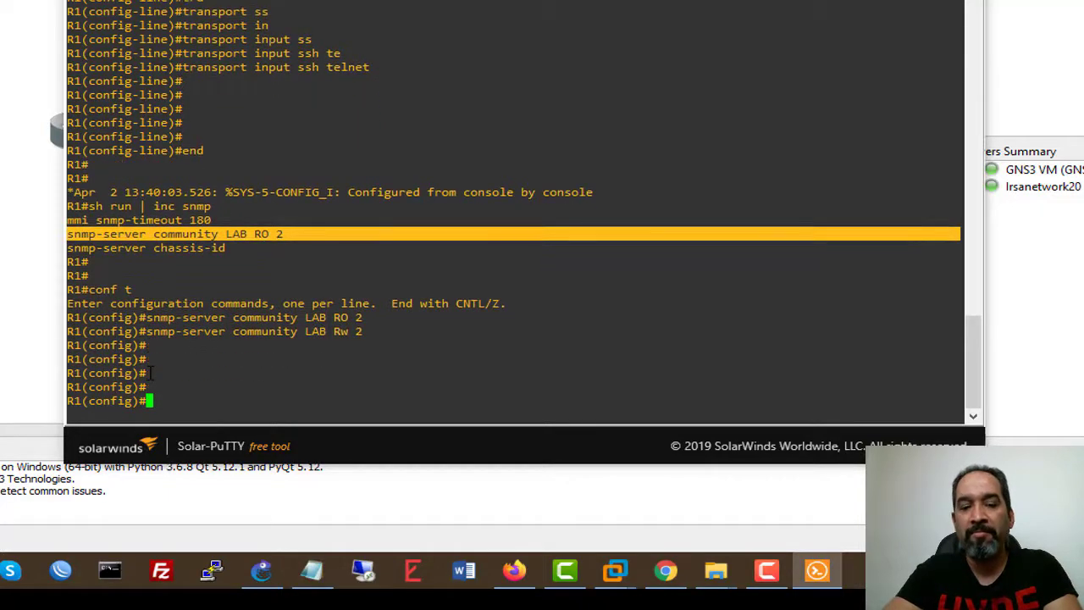
Exit configuration, verify the read-write community in the running config, and minimize Solar-PuTTY.
{"action": "type", "text": "end"}
{"action": "key", "text": "Return"}
{"action": "key", "text": "Return"}
{"action": "key", "text": "Return"}
{"action": "key", "text": "Up"}
{"action": "key", "text": "Up"}
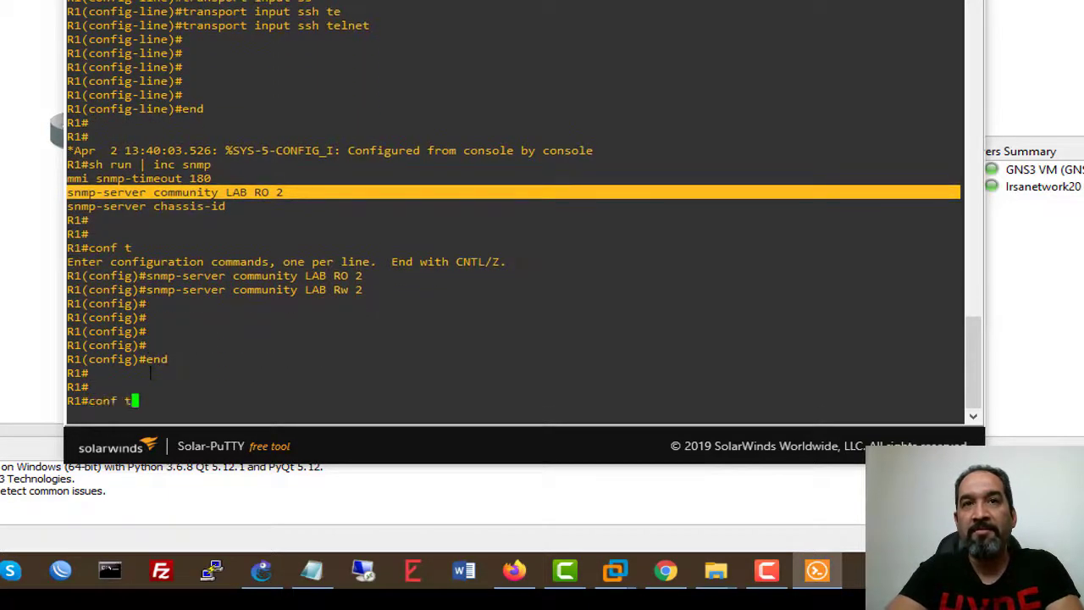
{"action": "key", "text": "Return"}
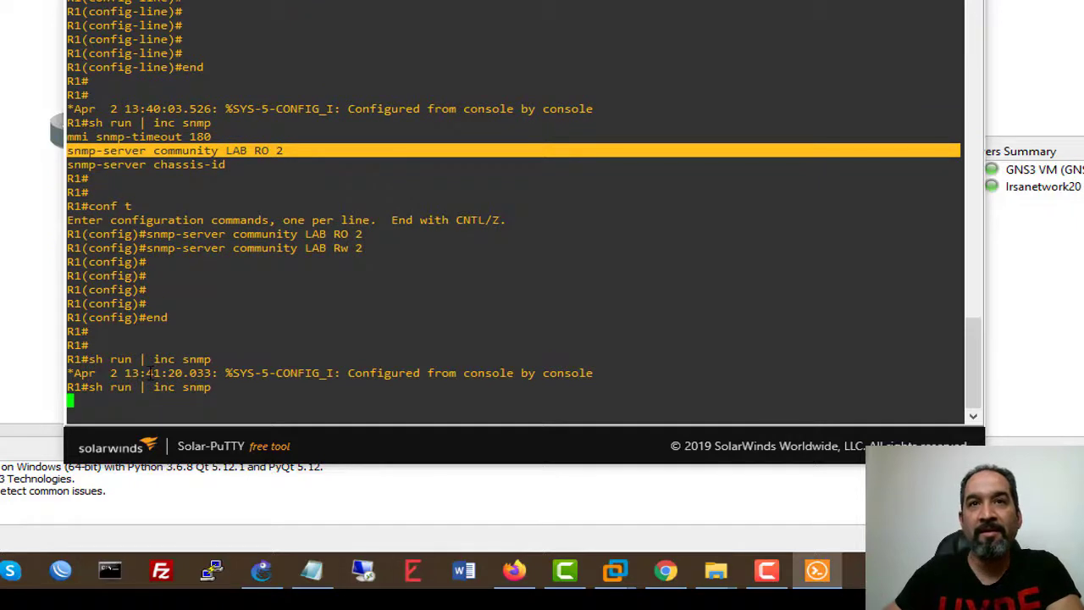
{"action": "left_click_drag", "start_coordinate": [294, 373], "coordinate": [69, 374]}
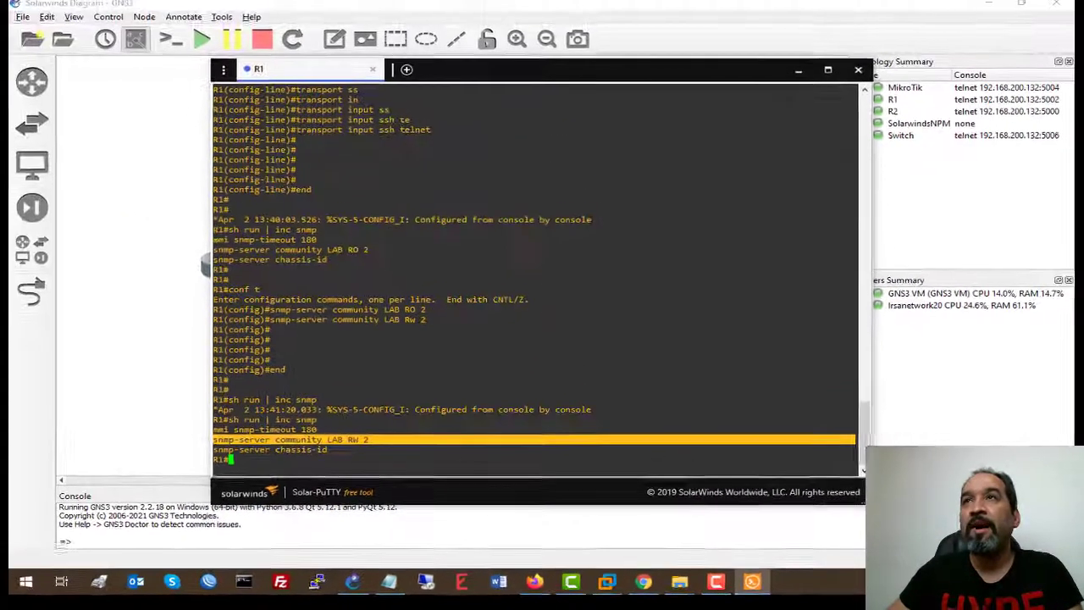
{"action": "left_click", "coordinate": [798, 78]}
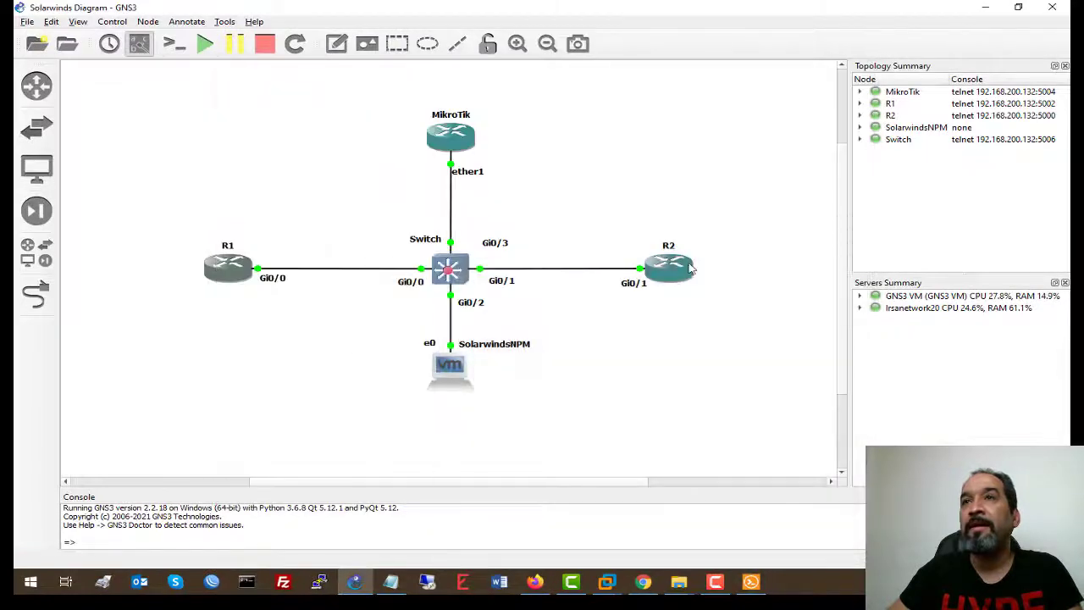
Open a console to router R2, enter enable mode and list its SNMP configuration lines.
{"action": "double_click", "coordinate": [644, 273]}
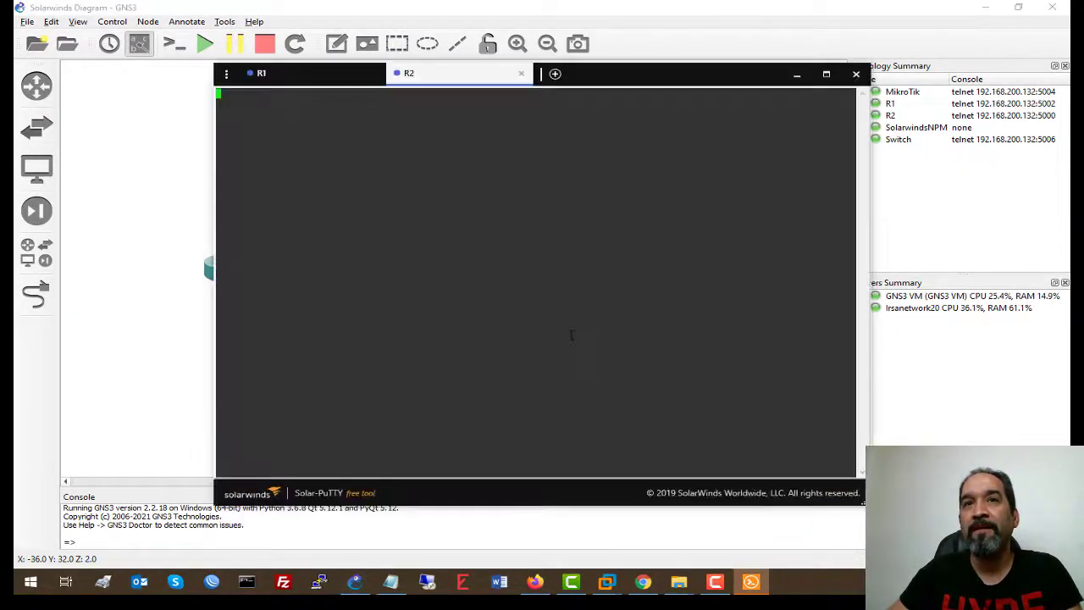
{"action": "key", "text": "Return"}
{"action": "key", "text": "Return"}
{"action": "key", "text": "Return"}
{"action": "key", "text": "Return"}
{"action": "key", "text": "Return"}
{"action": "key", "text": "Return"}
{"action": "key", "text": "Return"}
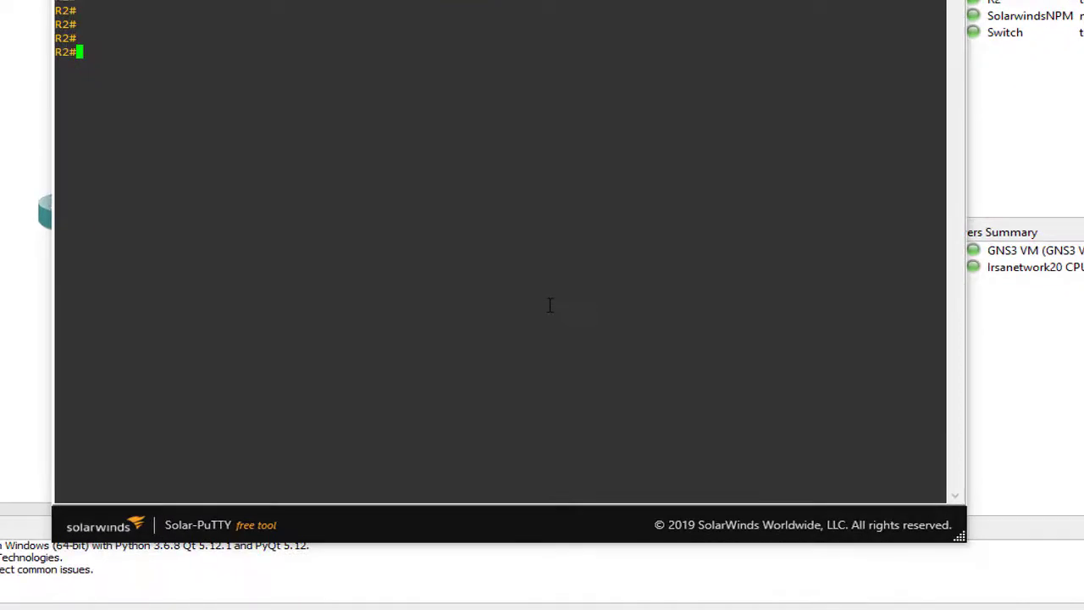
{"action": "type", "text": "ena"}
{"action": "key", "text": "Return"}
{"action": "type", "text": "sh run"}
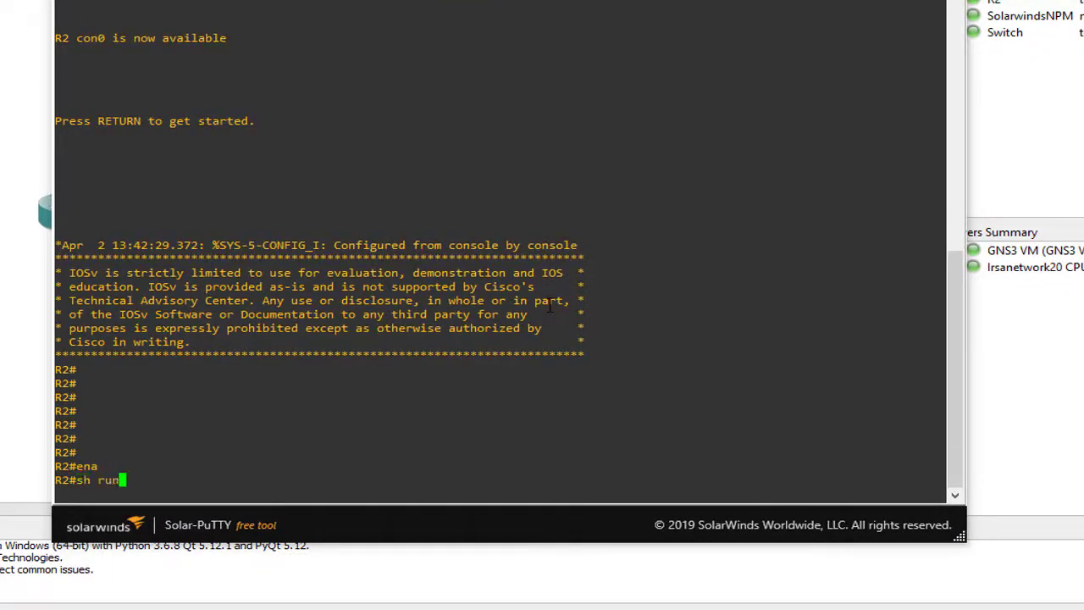
{"action": "type", "text": " | inc snmp"}
{"action": "key", "text": "Return"}
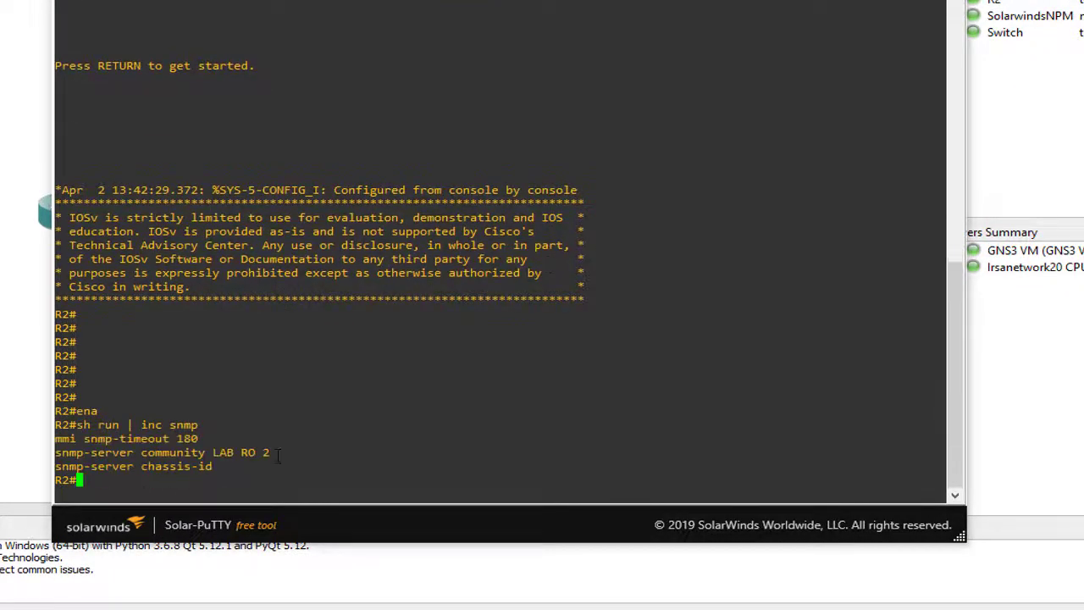
Re-add R2's SNMP community LAB with access list 2 as RW instead of RO in configuration mode.
{"action": "left_click_drag", "start_coordinate": [274, 455], "coordinate": [53, 456]}
{"action": "key", "text": "ctrl+c"}
{"action": "key", "text": "Return"}
{"action": "type", "text": "conf t"}
{"action": "key", "text": "Return"}
{"action": "right_click", "coordinate": [157, 380]}
{"action": "key", "text": "Up"}
{"action": "key", "text": "Left"}
{"action": "key", "text": "Left"}
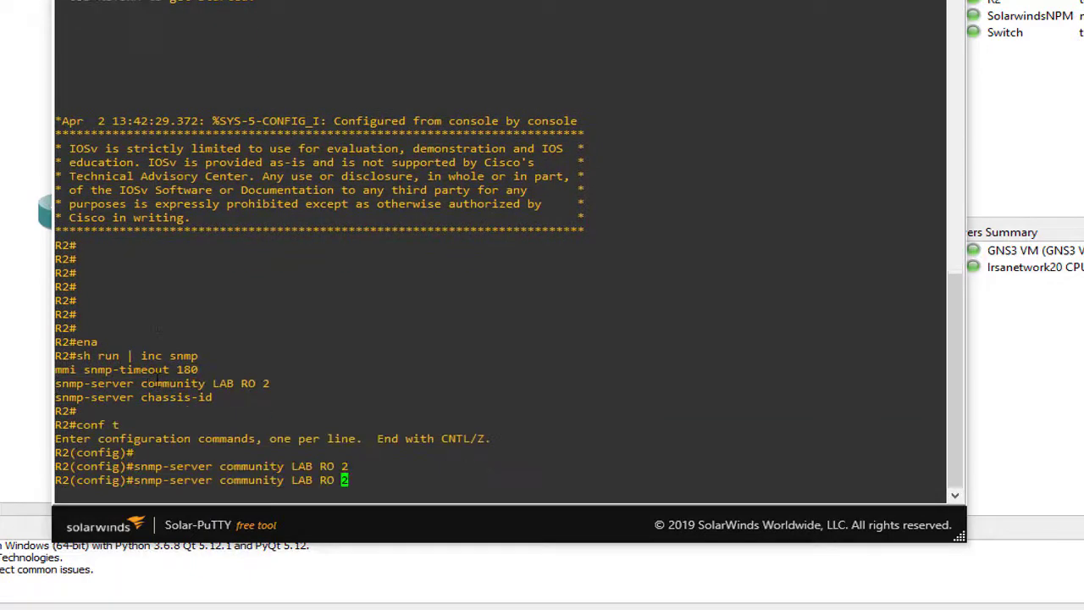
{"action": "key", "text": "BackSpace"}
{"action": "type", "text": "w"}
{"action": "key", "text": "Return"}
{"action": "key", "text": "Return"}
{"action": "key", "text": "Return"}
{"action": "key", "text": "Return"}
{"action": "key", "text": "Return"}
{"action": "type", "text": "end"}
{"action": "key", "text": "Return"}
Confirm R2's community is now read-write, then minimize Solar-PuTTY and return to the SolarWinds VM.
{"action": "type", "text": "ena"}
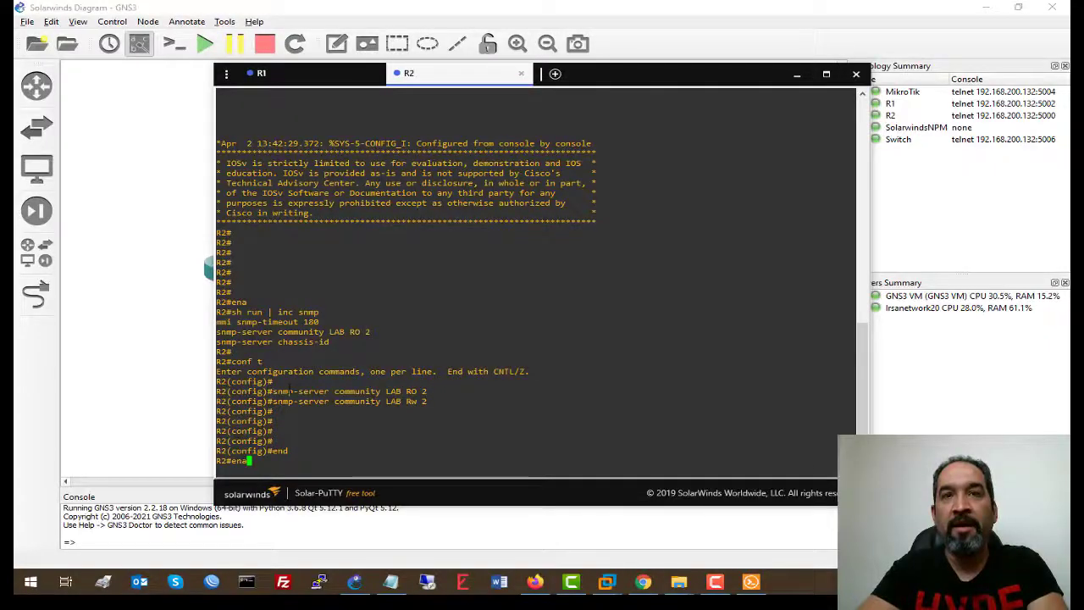
{"action": "key", "text": "Return"}
{"action": "key", "text": "Up"}
{"action": "key", "text": "Up"}
{"action": "key", "text": "Up"}
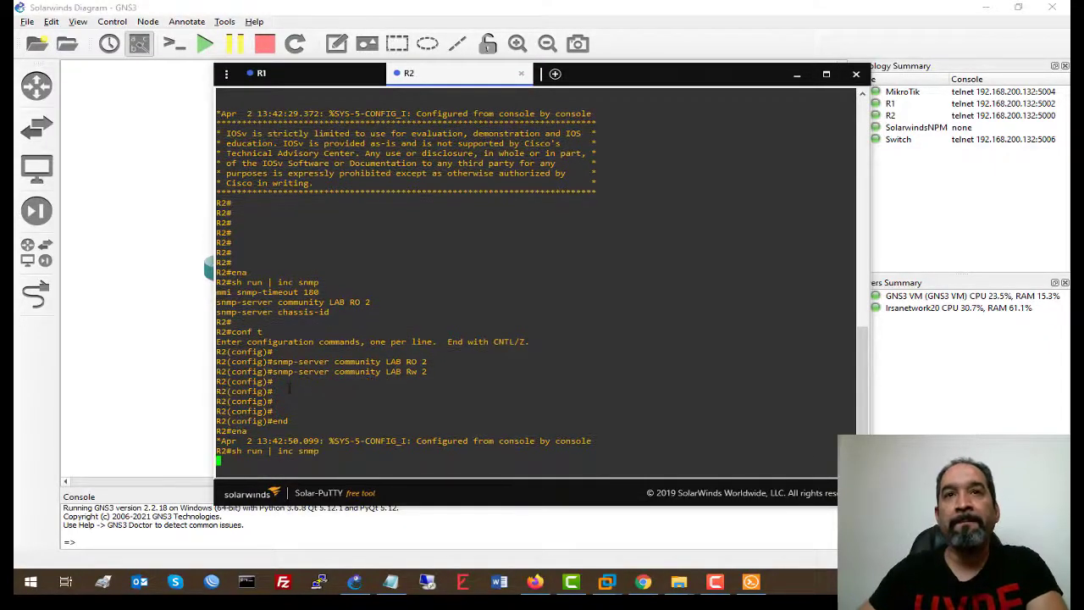
{"action": "key", "text": "Return"}
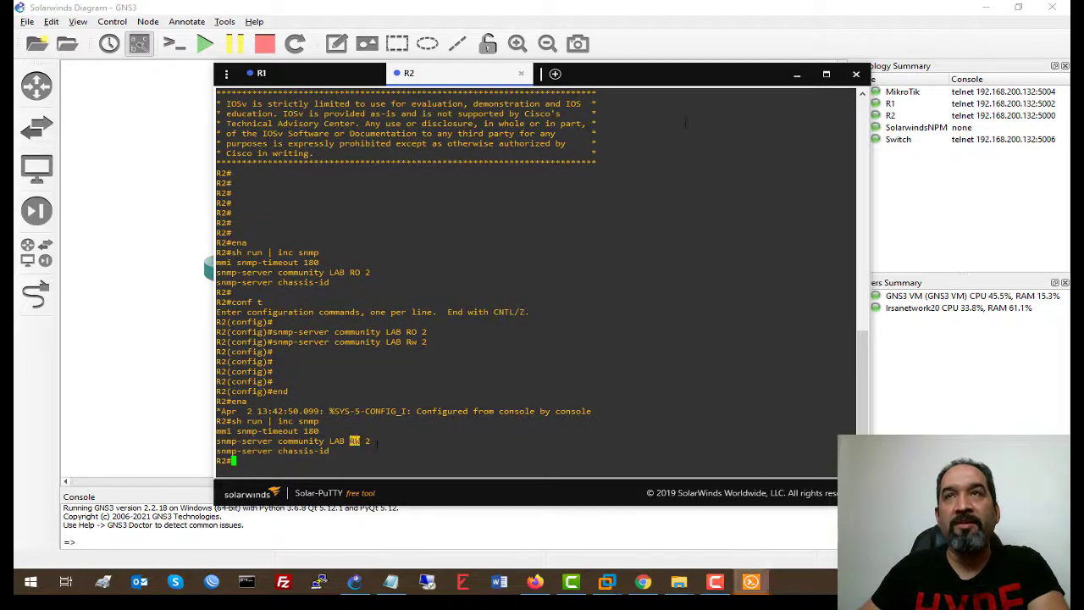
{"action": "left_click", "coordinate": [796, 74]}
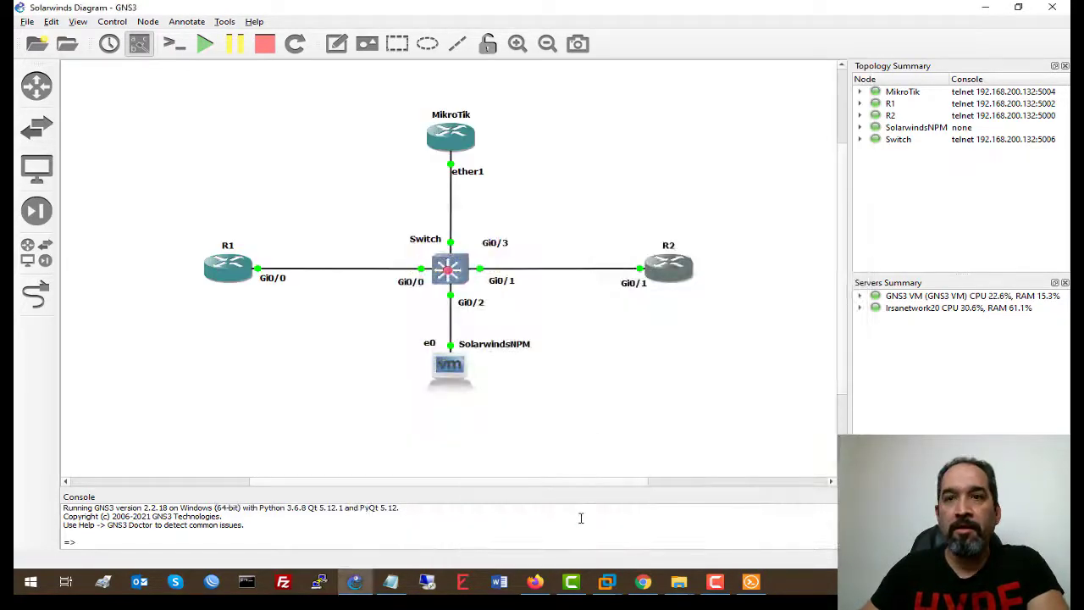
{"action": "mouse_move", "coordinate": [608, 581]}
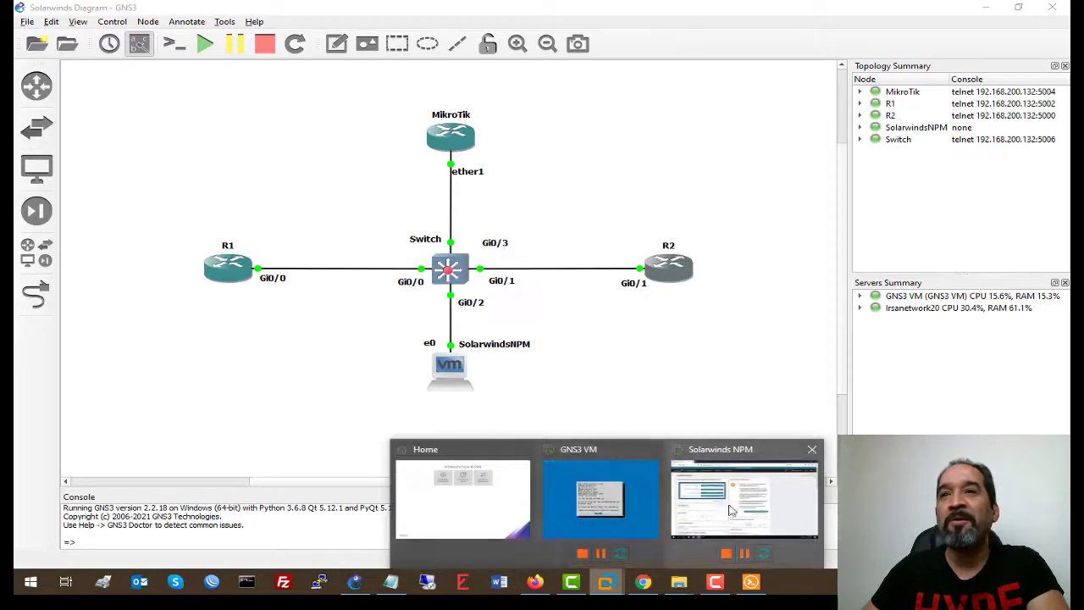
{"action": "left_click", "coordinate": [733, 508]}
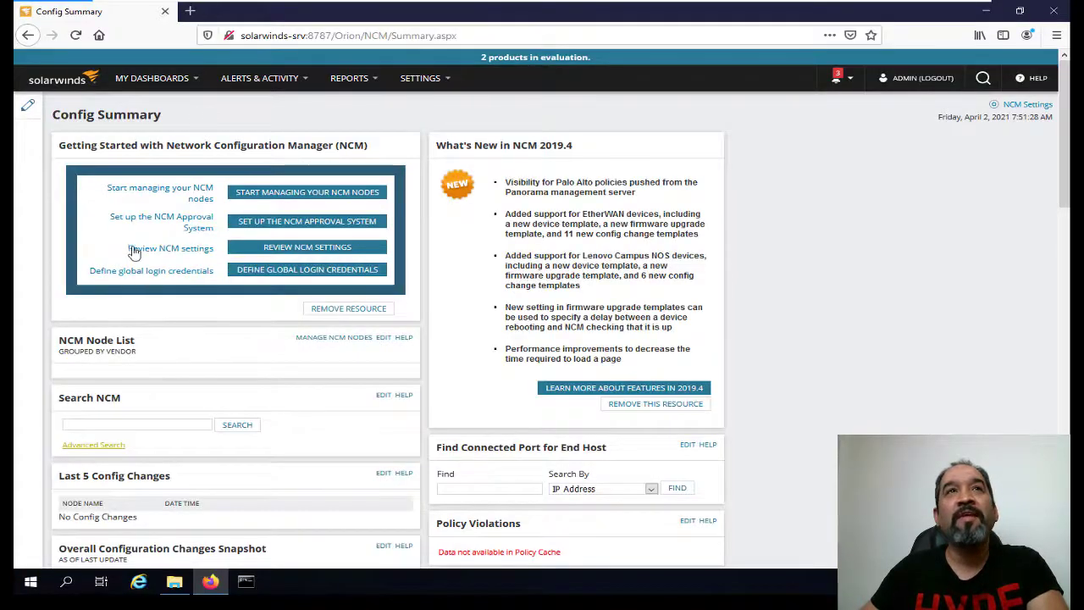
From NPM Summary's All Nodes, under Cisco > Up, open router R1 and its Edit Node properties.
{"action": "left_click", "coordinate": [161, 78]}
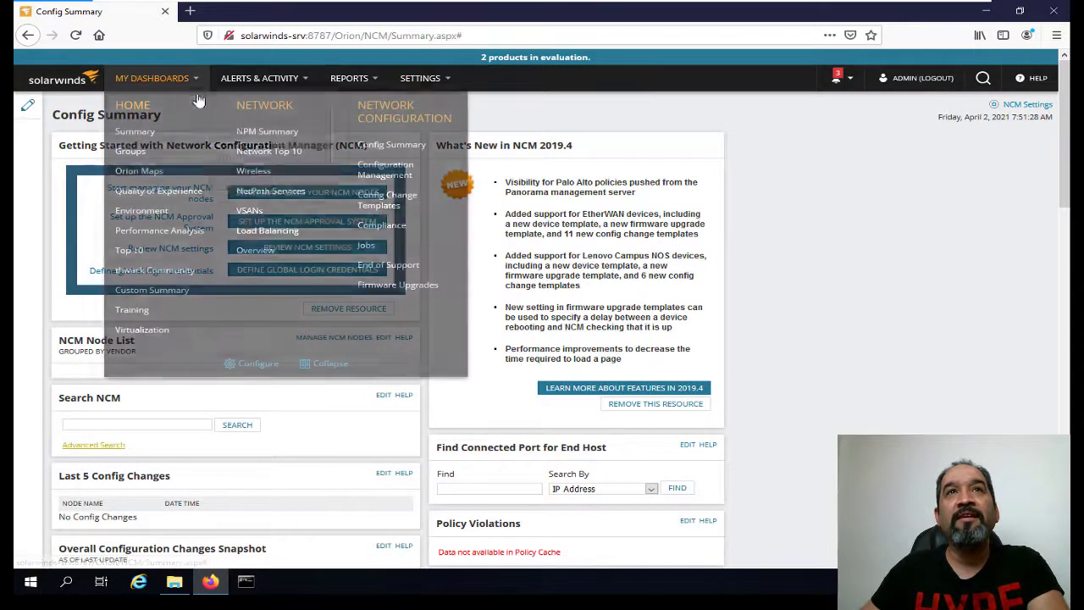
{"action": "left_click", "coordinate": [265, 134]}
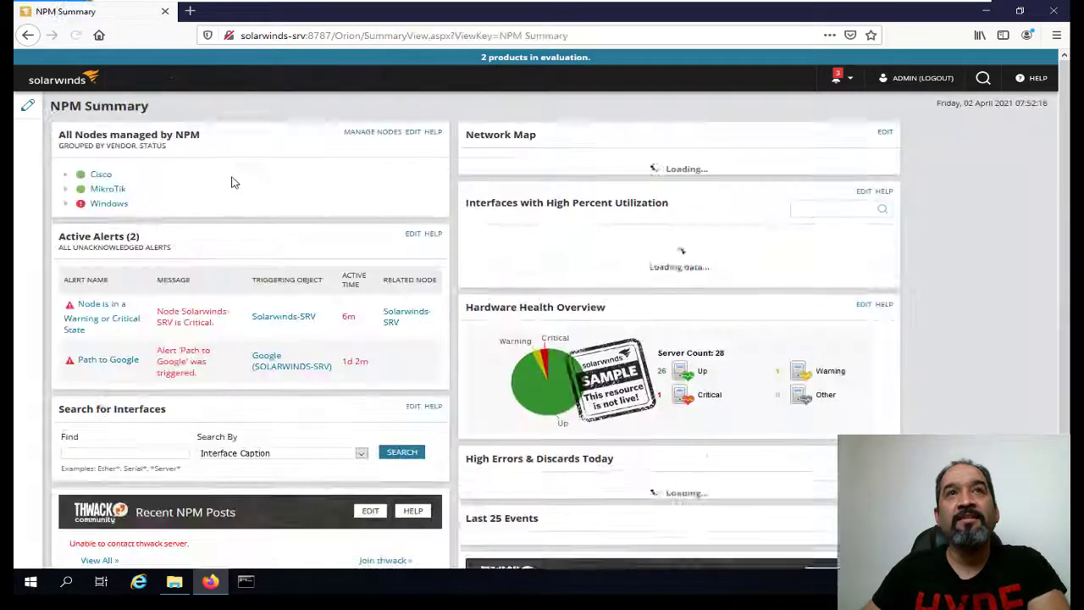
{"action": "left_click", "coordinate": [66, 175]}
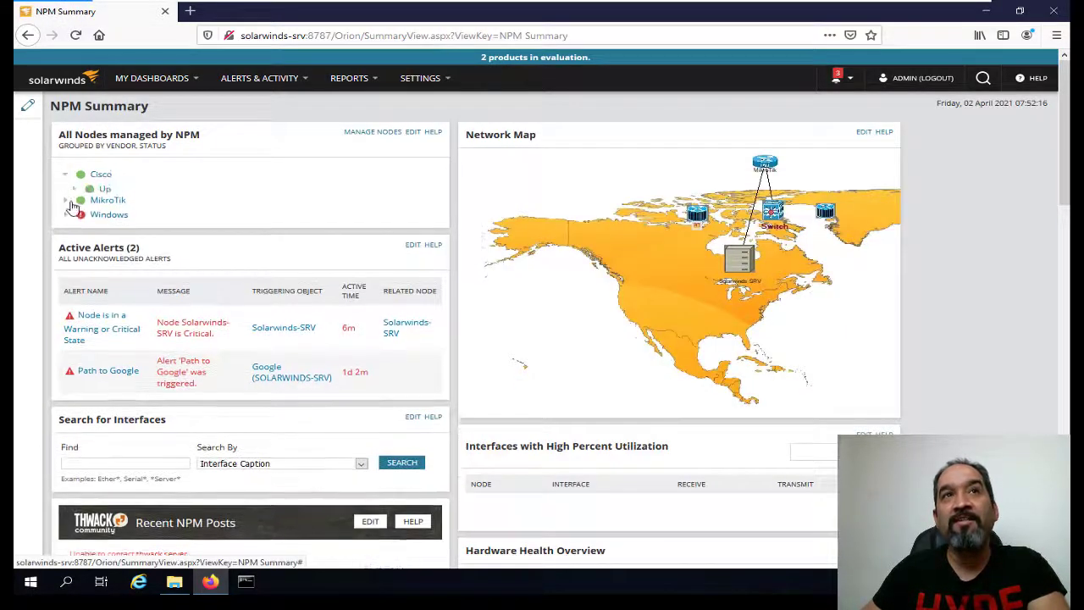
{"action": "left_click", "coordinate": [74, 189]}
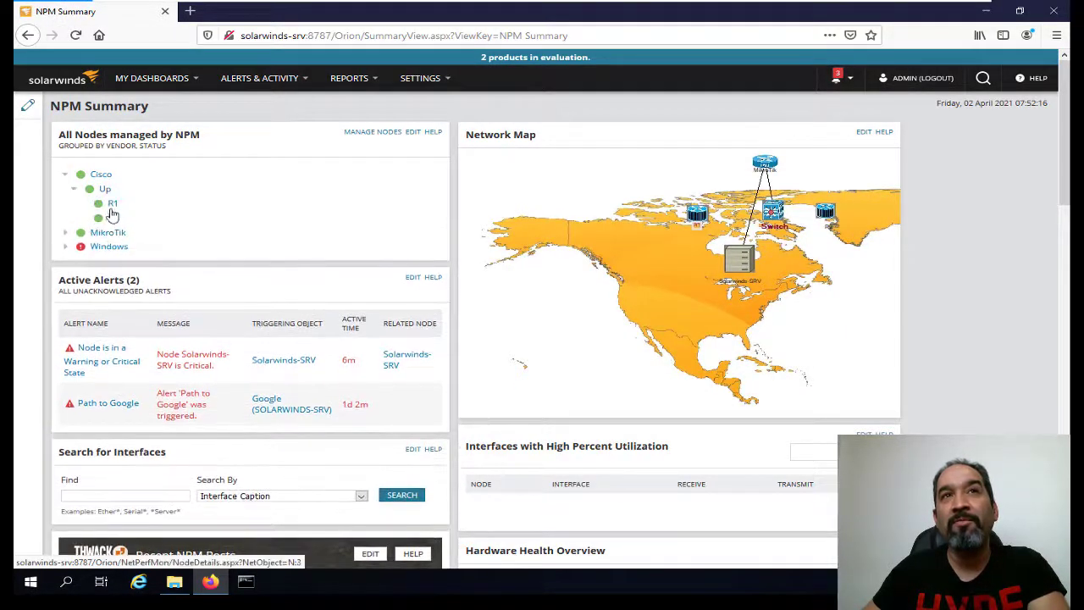
{"action": "left_click", "coordinate": [113, 205]}
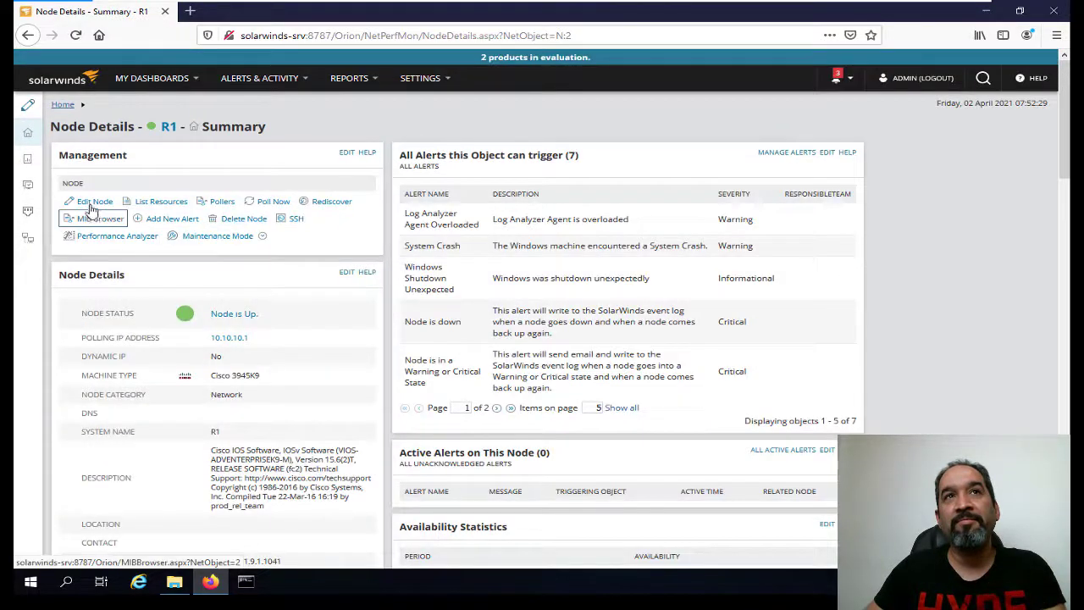
{"action": "left_click", "coordinate": [95, 206]}
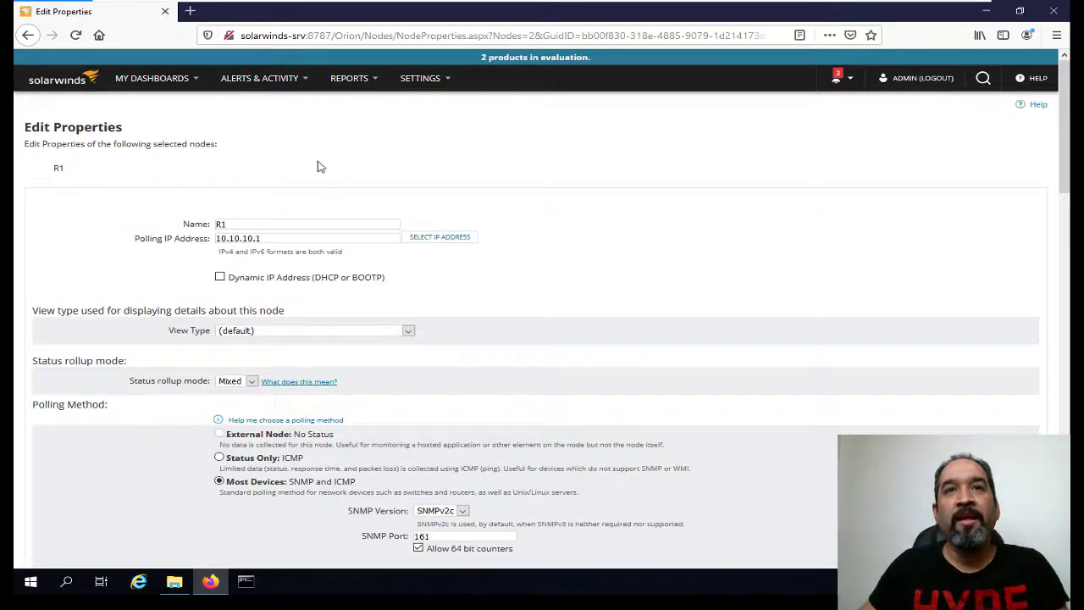
Set 'Manage node(s) with NCM' to Yes for R1.
{"action": "scroll", "coordinate": [474, 271], "scroll_direction": "down", "scroll_amount": 3}
{"action": "scroll", "coordinate": [480, 286], "scroll_direction": "down", "scroll_amount": 10}
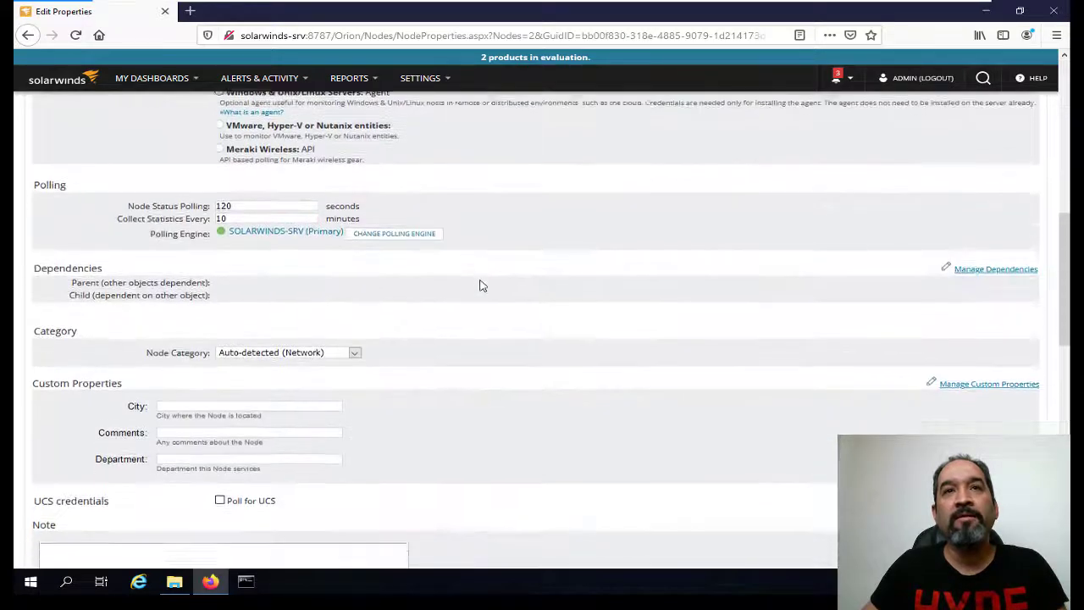
{"action": "scroll", "coordinate": [423, 356], "scroll_direction": "down", "scroll_amount": 10}
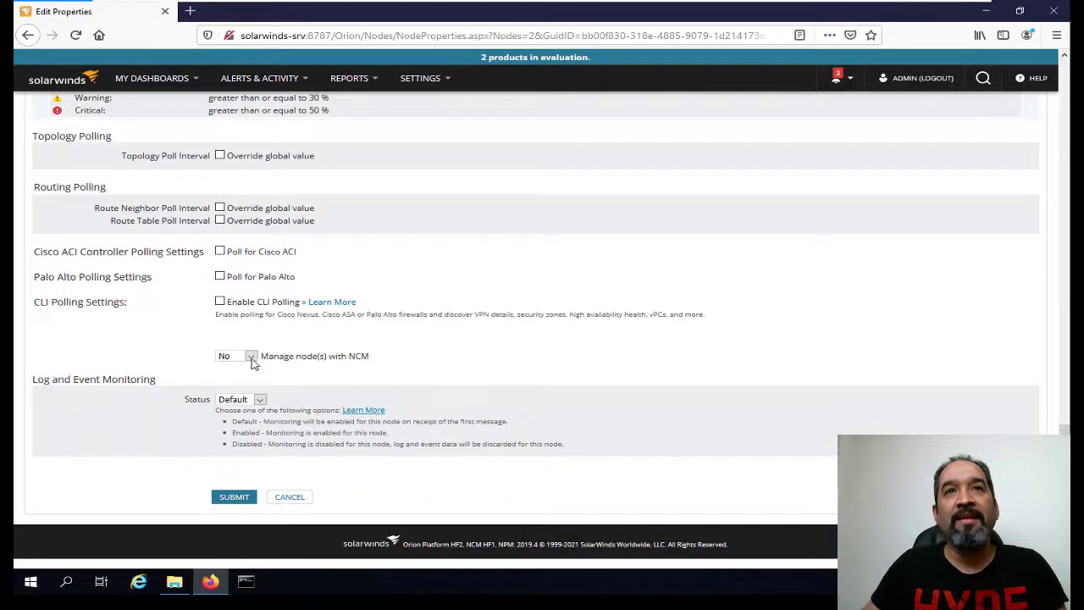
{"action": "left_click", "coordinate": [250, 356]}
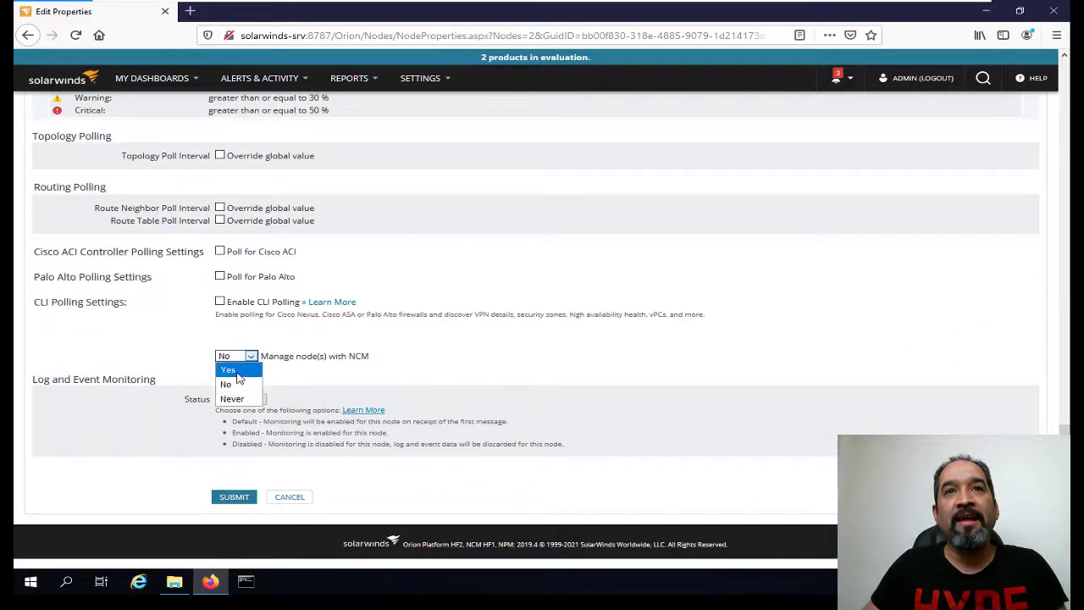
{"action": "left_click", "coordinate": [237, 371]}
Choose <New Profile> as the Global Connection Profile and name it Cisco Devices.
{"action": "scroll", "coordinate": [306, 449], "scroll_direction": "down", "scroll_amount": 2}
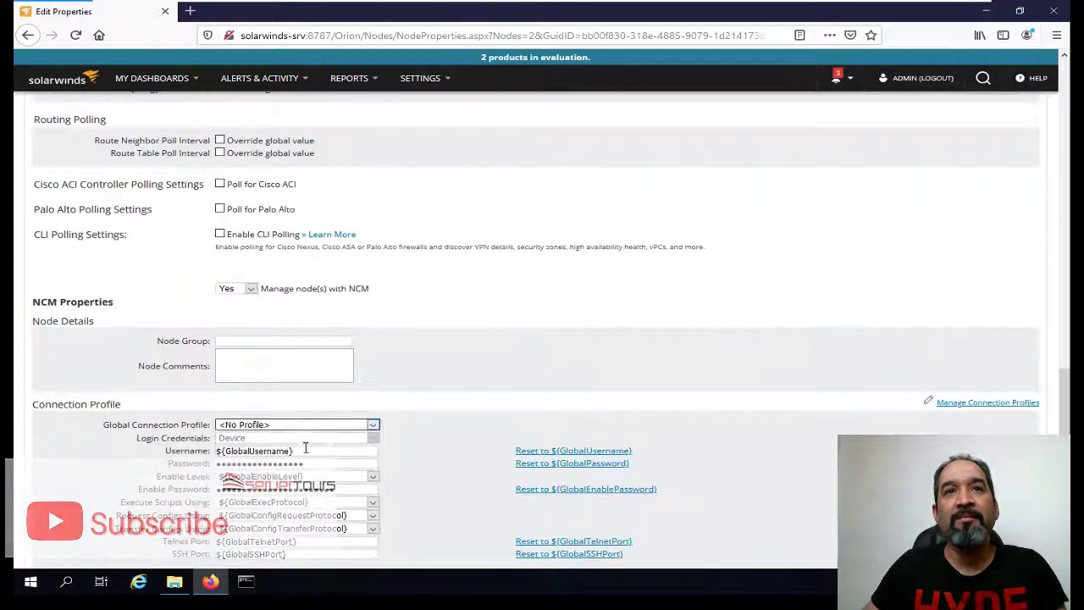
{"action": "left_click", "coordinate": [297, 425]}
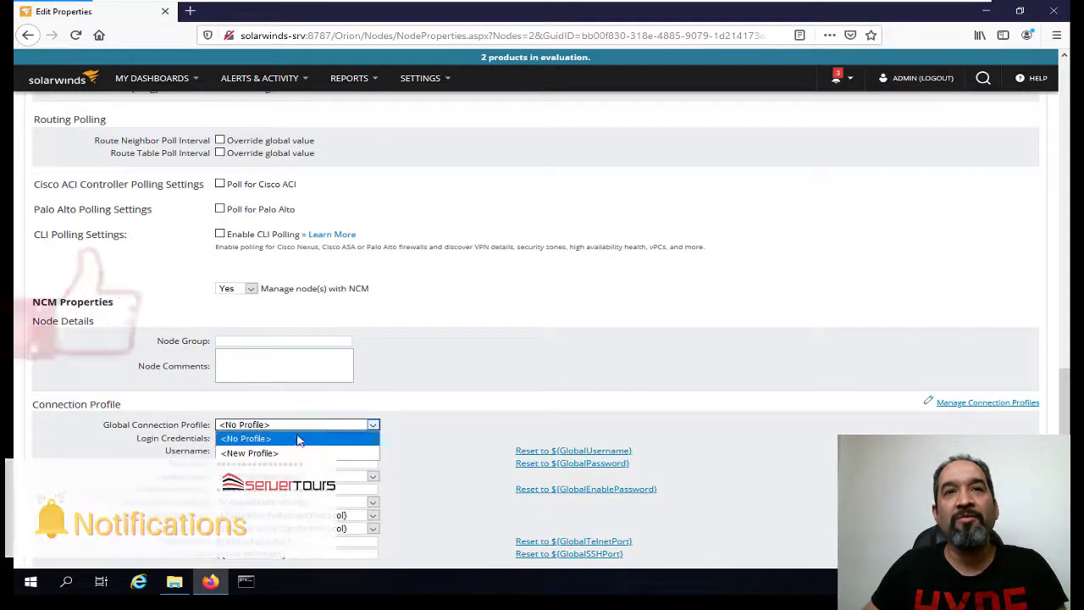
{"action": "left_click", "coordinate": [279, 453]}
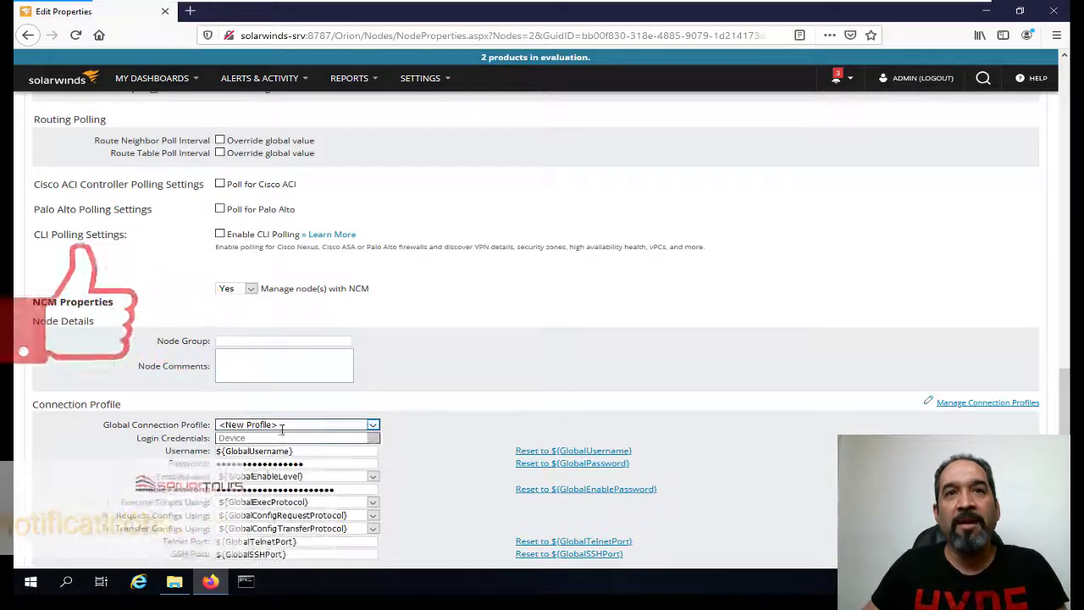
{"action": "left_click", "coordinate": [246, 437]}
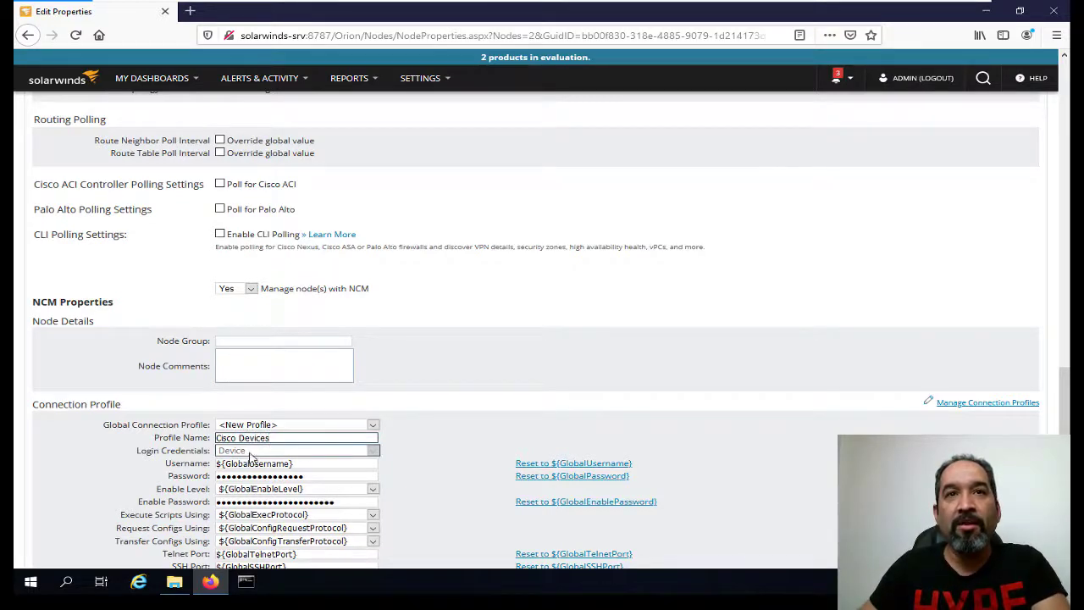
Replace the Cisco Devices profile's username, password and enable password macros with the device login credentials.
{"action": "left_click", "coordinate": [250, 463]}
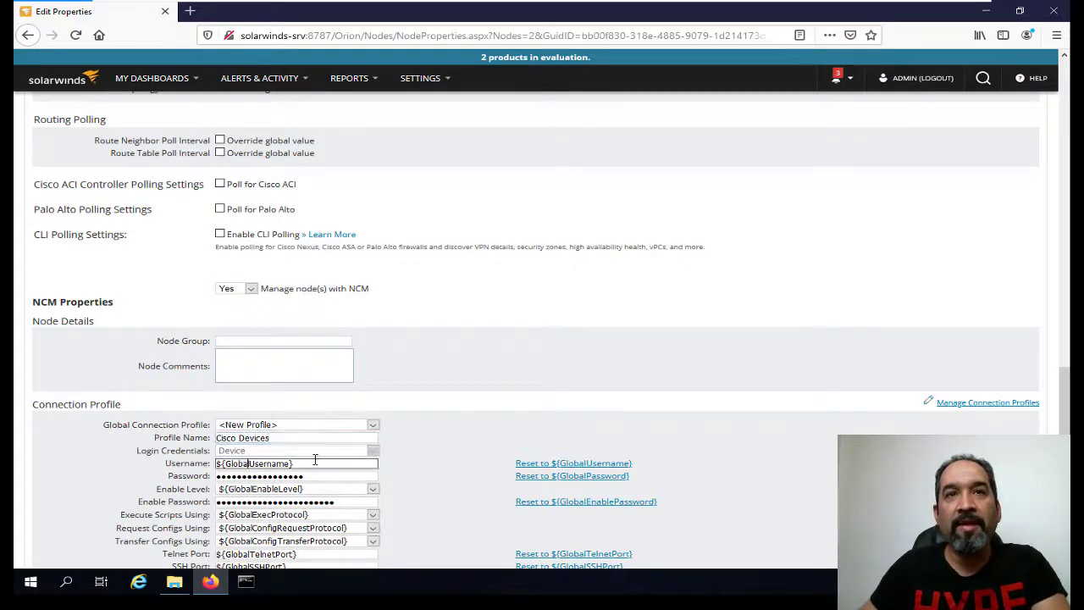
{"action": "key", "text": "ctrl+a"}
{"action": "type", "text": "adm"}
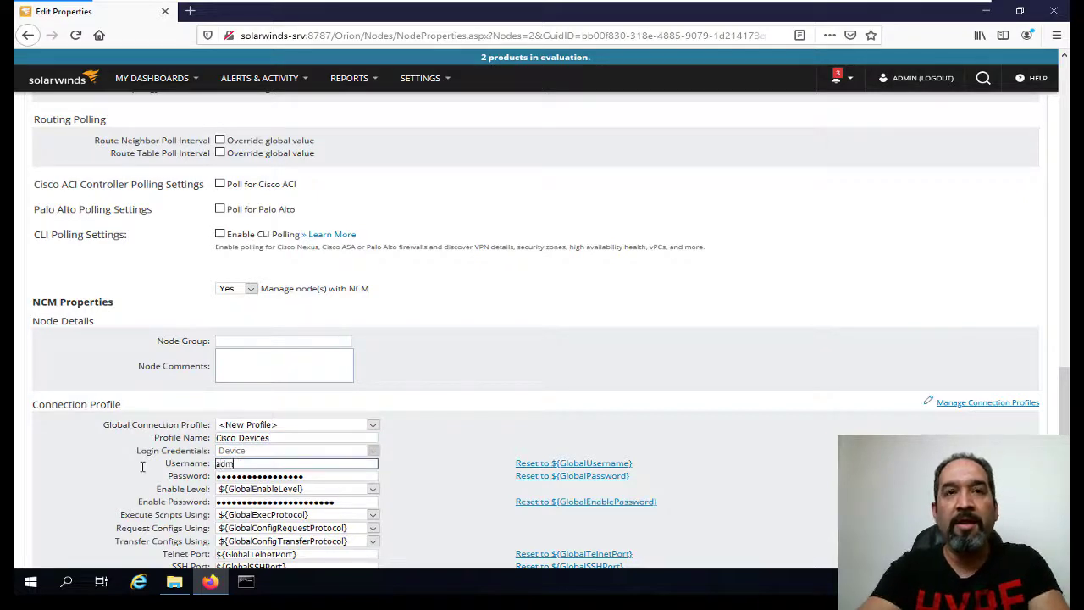
{"action": "type", "text": "in"}
{"action": "key", "text": "Tab"}
{"action": "type", "text": "a"}
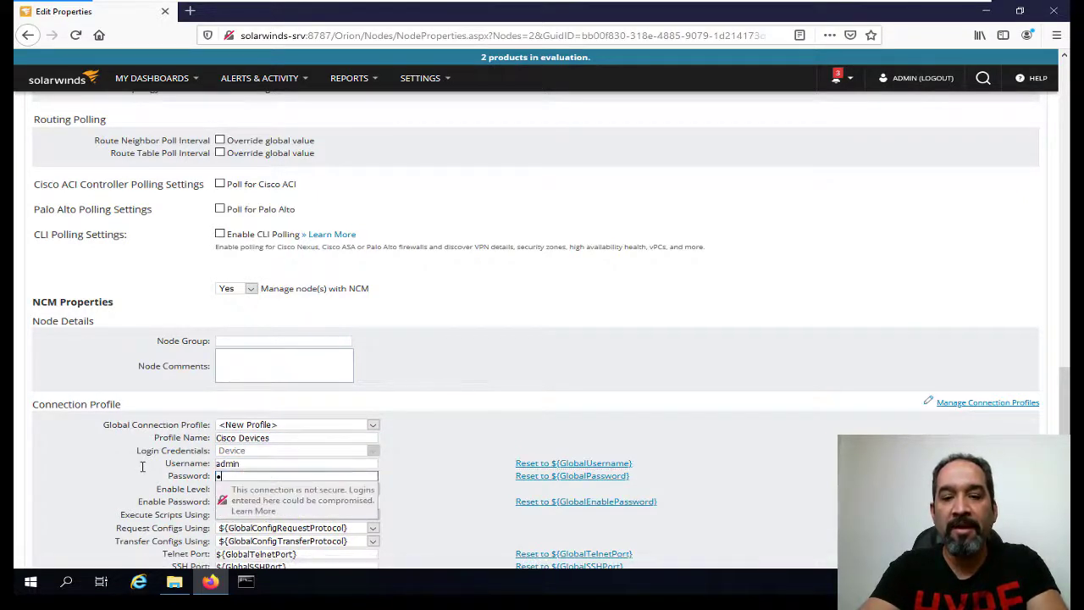
{"action": "type", "text": "dmin"}
{"action": "key", "text": "Tab"}
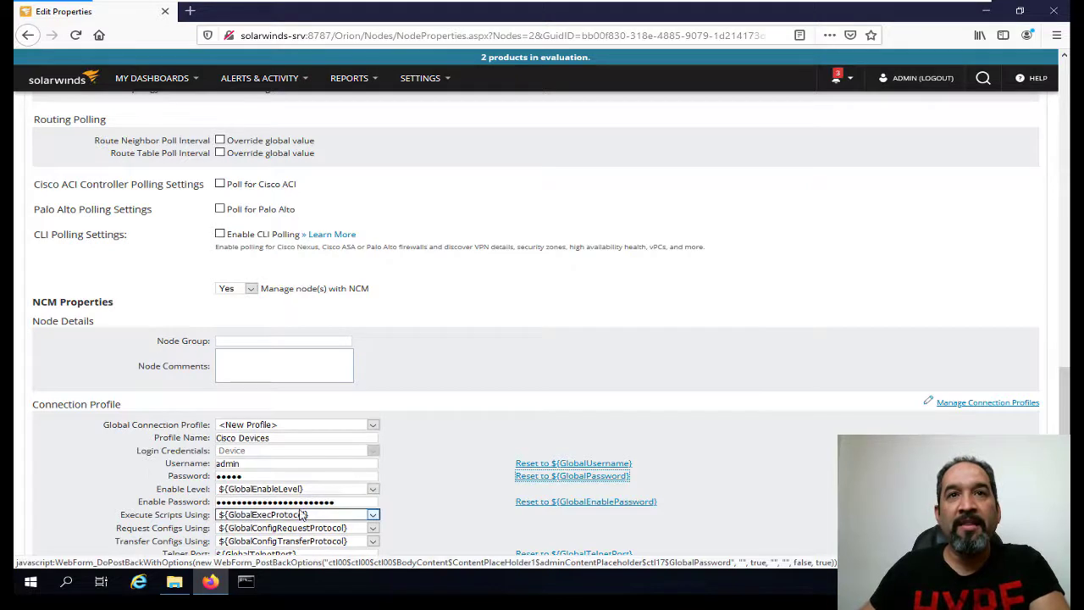
{"action": "double_click", "coordinate": [359, 502]}
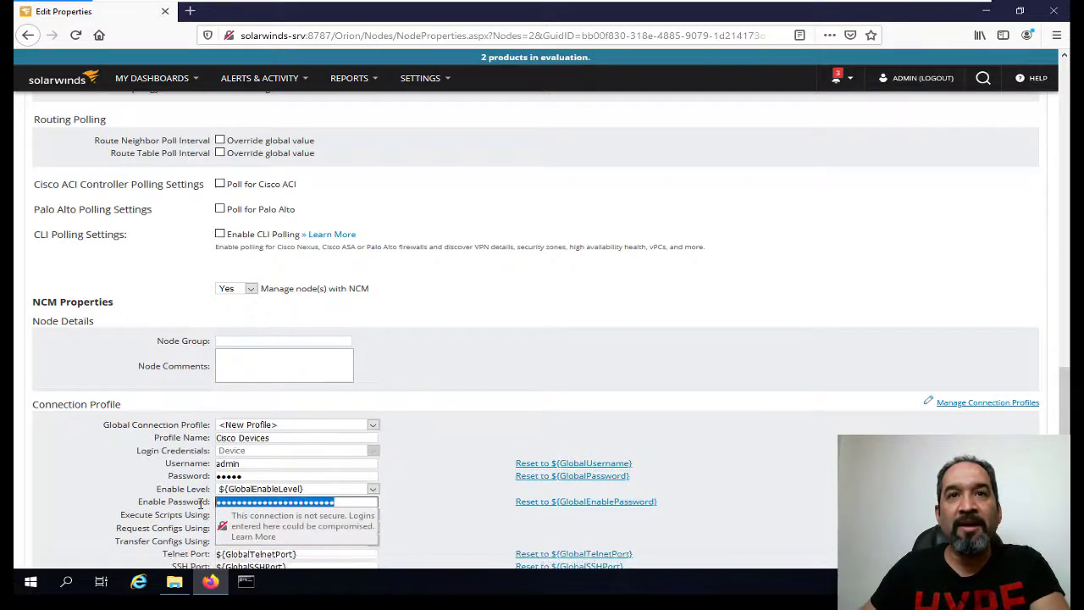
{"action": "type", "text": "a"}
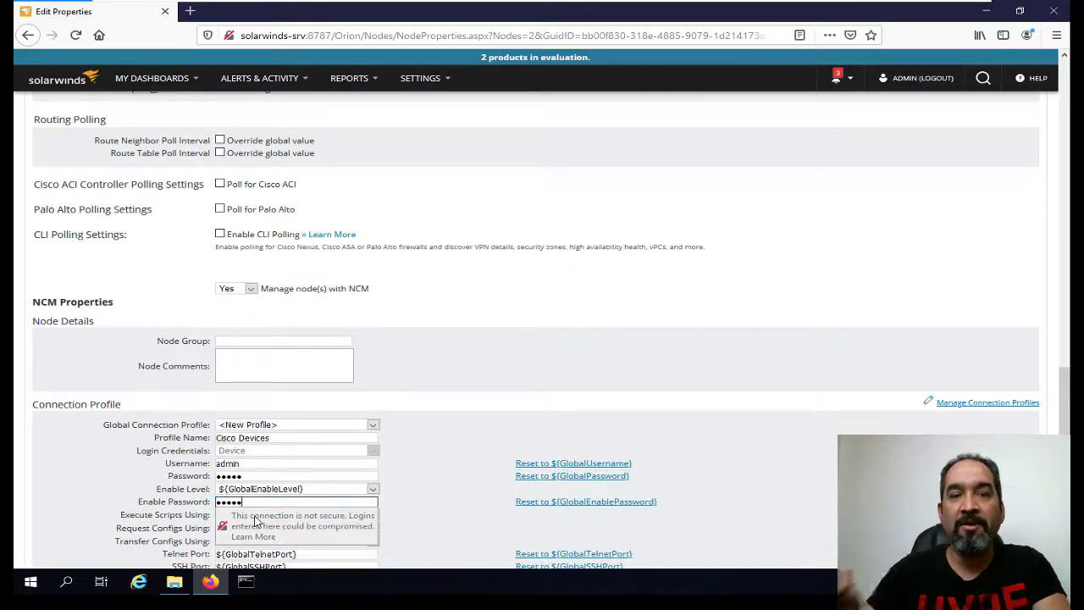
{"action": "left_click", "coordinate": [418, 494]}
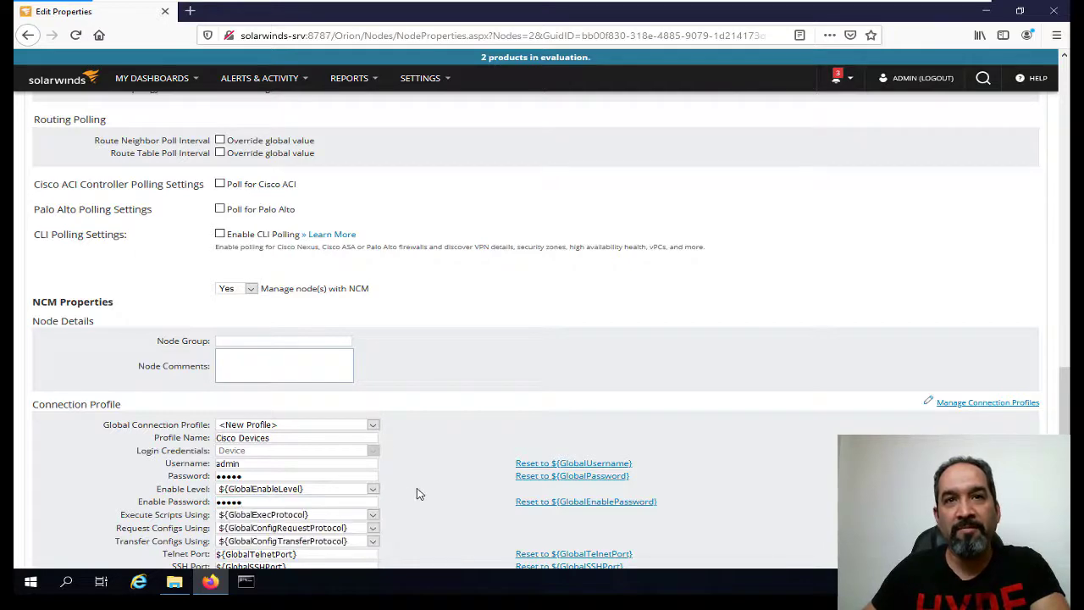
{"action": "scroll", "coordinate": [425, 457], "scroll_direction": "down", "scroll_amount": 2}
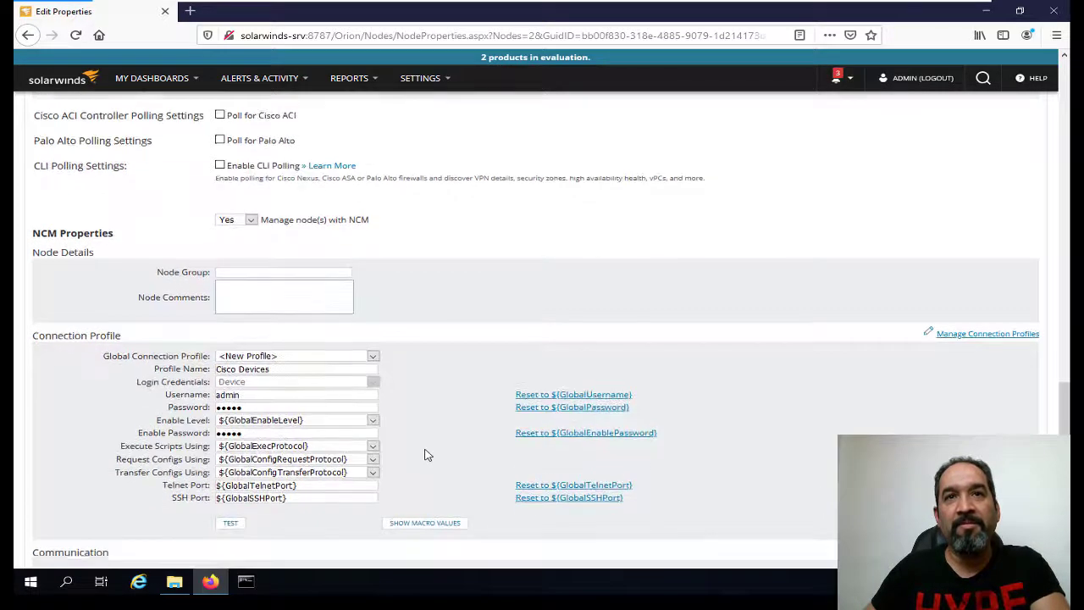
{"action": "scroll", "coordinate": [436, 424], "scroll_direction": "down", "scroll_amount": 2}
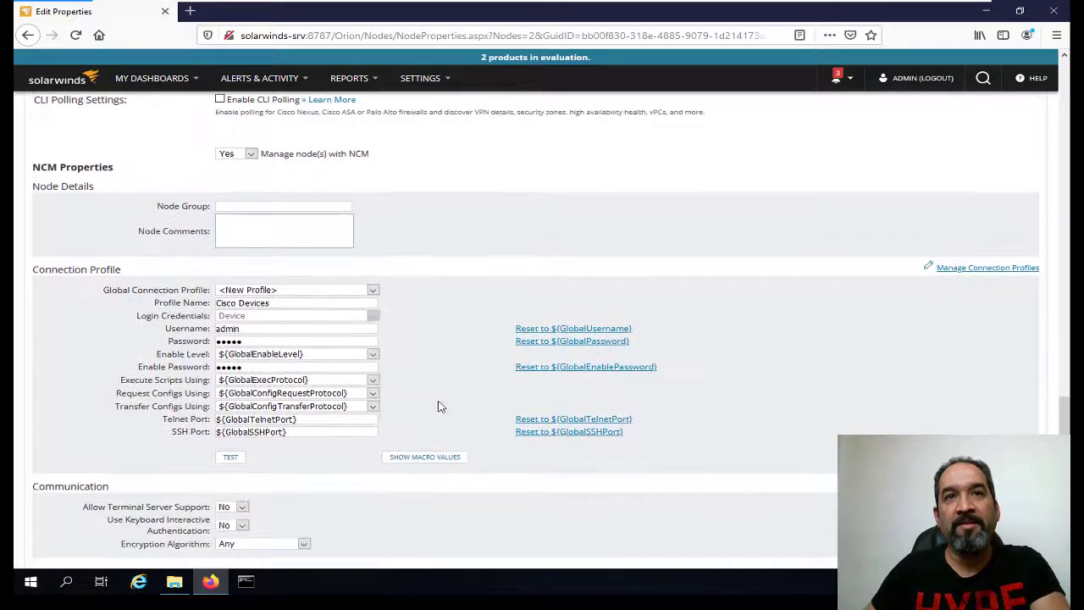
Test R1's login with the Cisco Devices profile until it reports success, then submit R1's properties.
{"action": "left_click", "coordinate": [231, 458]}
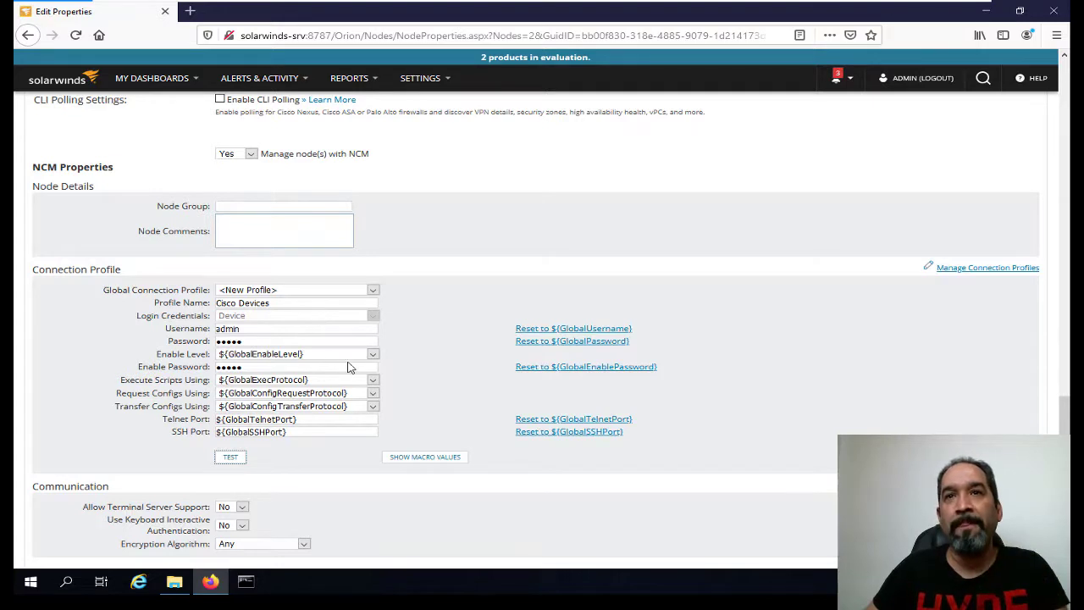
{"action": "left_click", "coordinate": [237, 460]}
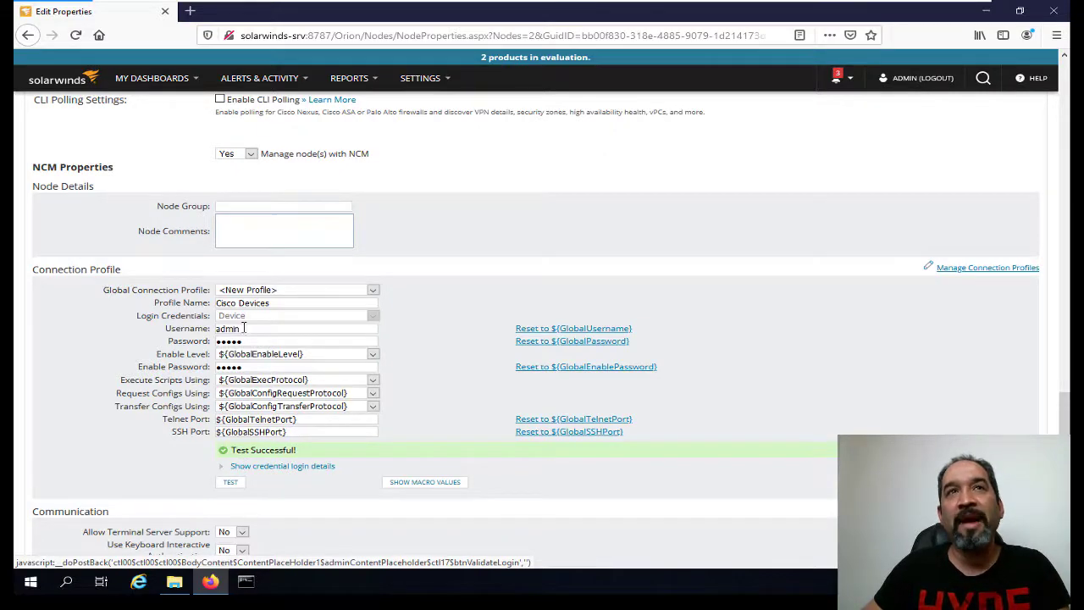
{"action": "scroll", "coordinate": [218, 180], "scroll_direction": "up", "scroll_amount": 3}
{"action": "scroll", "coordinate": [219, 180], "scroll_direction": "up", "scroll_amount": 10}
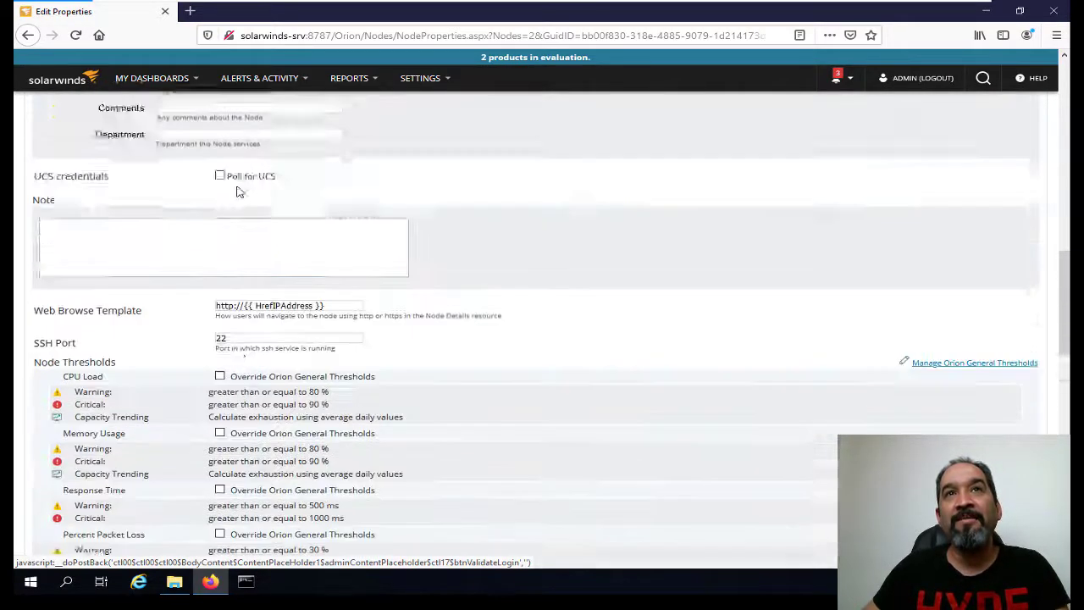
{"action": "scroll", "coordinate": [389, 312], "scroll_direction": "down", "scroll_amount": 15}
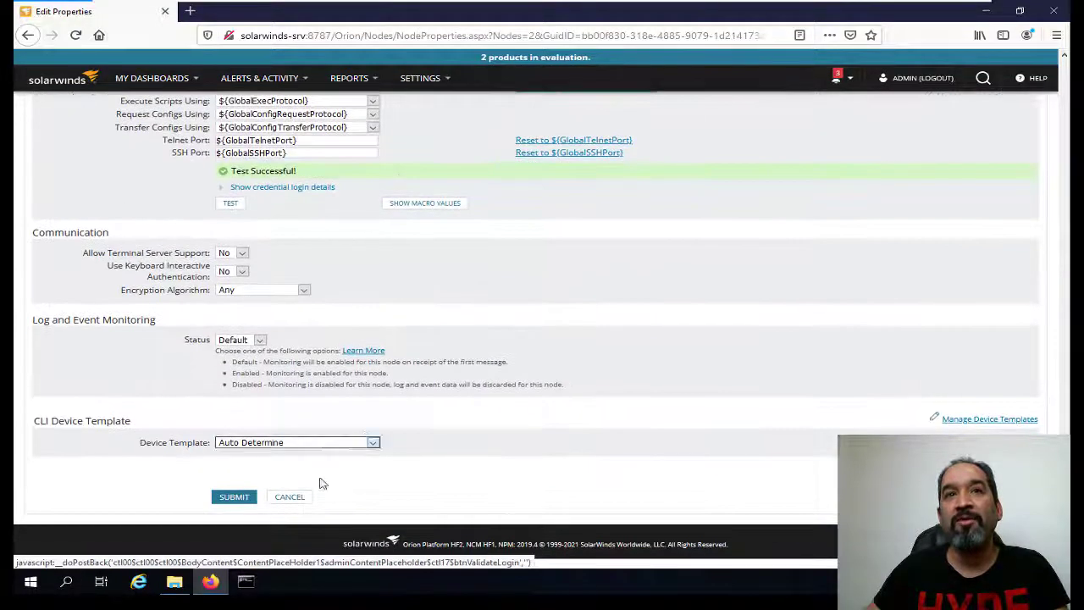
{"action": "left_click", "coordinate": [240, 498]}
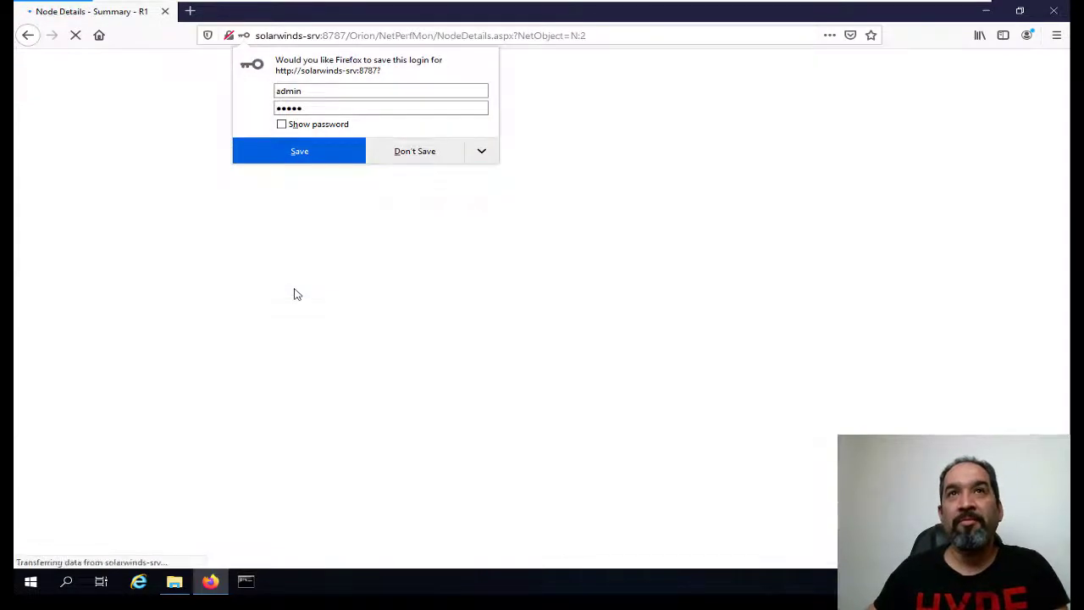
Decline Firefox's save-login prompt and open router R2's Node Details from the NPM Summary.
{"action": "left_click", "coordinate": [420, 152]}
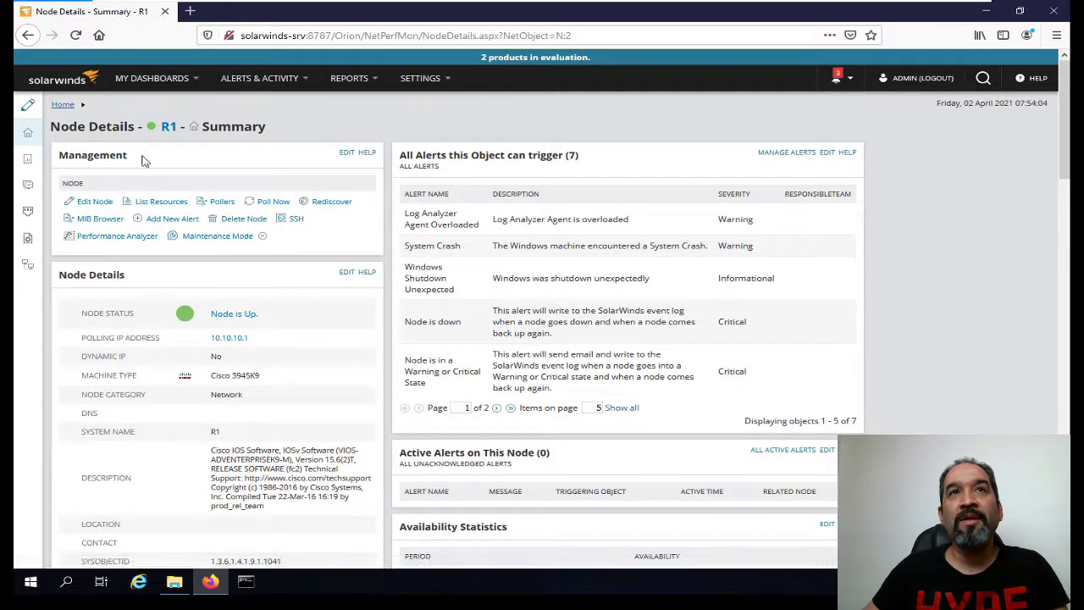
{"action": "left_click", "coordinate": [127, 82]}
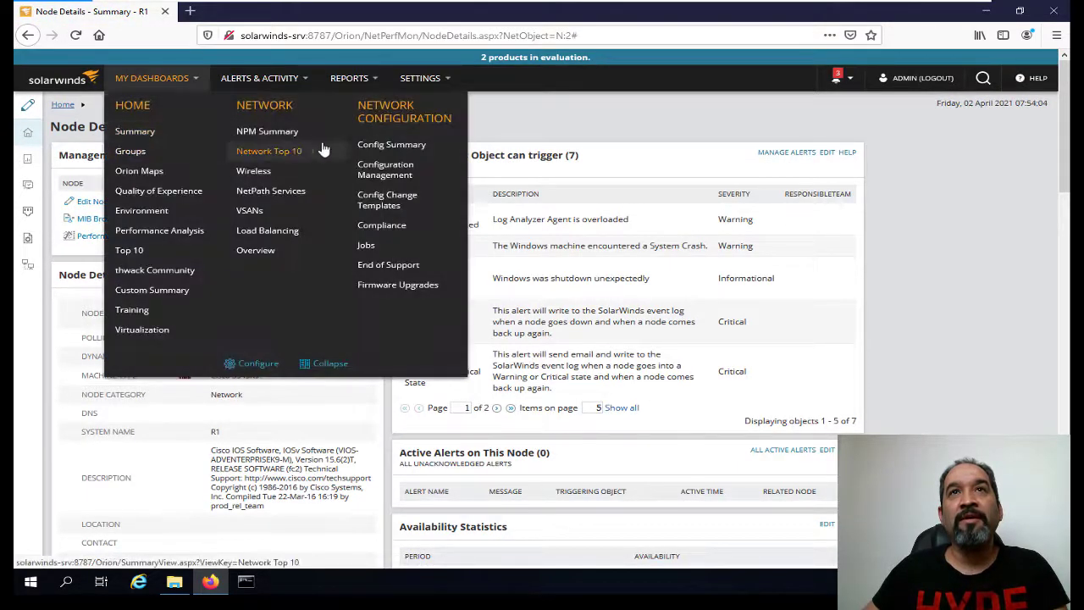
{"action": "left_click", "coordinate": [292, 134]}
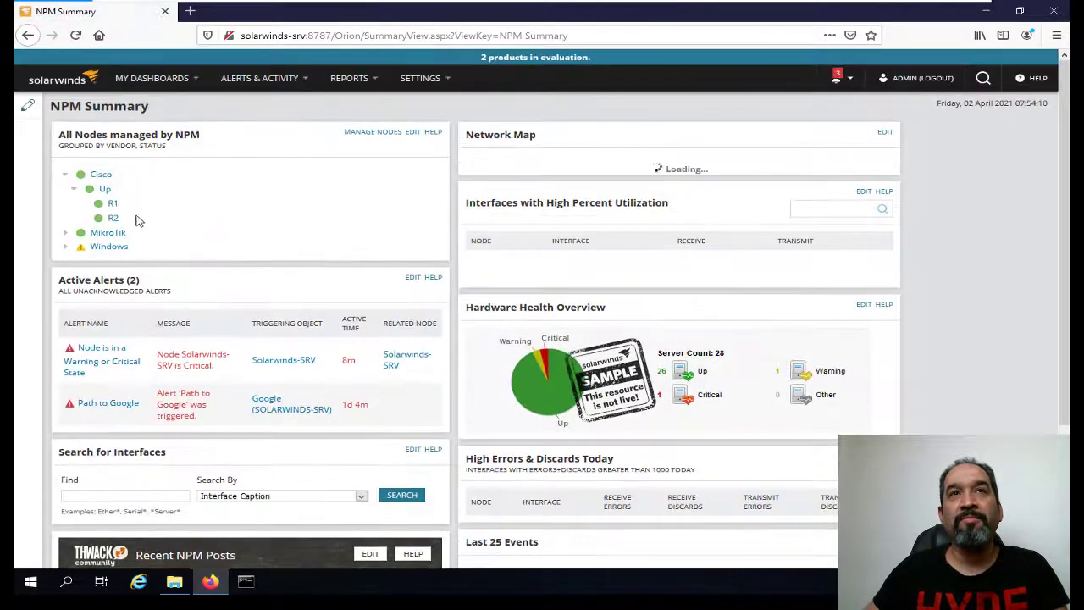
{"action": "left_click", "coordinate": [113, 218]}
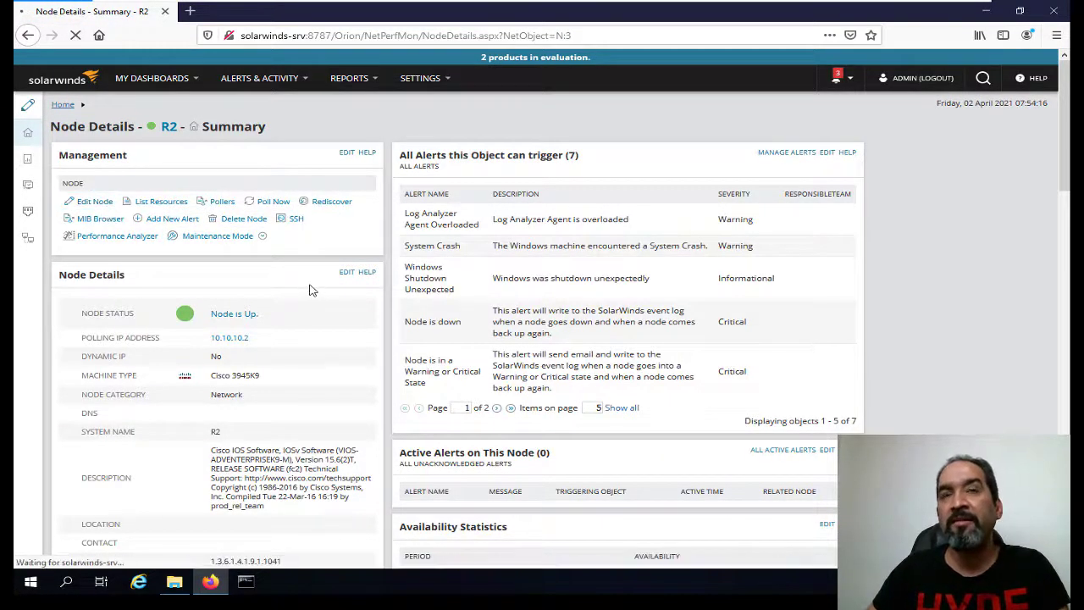
On R2's Edit Properties page, set 'Manage node(s) with NCM' to Yes.
{"action": "scroll", "coordinate": [312, 298], "scroll_direction": "down", "scroll_amount": 1}
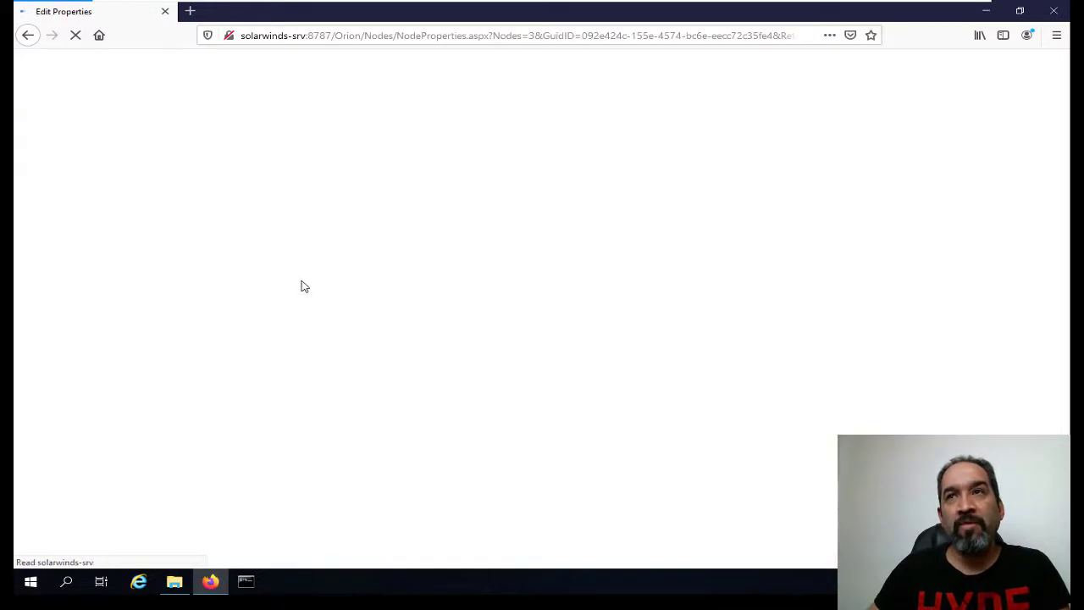
{"action": "scroll", "coordinate": [301, 286], "scroll_direction": "down", "scroll_amount": 4}
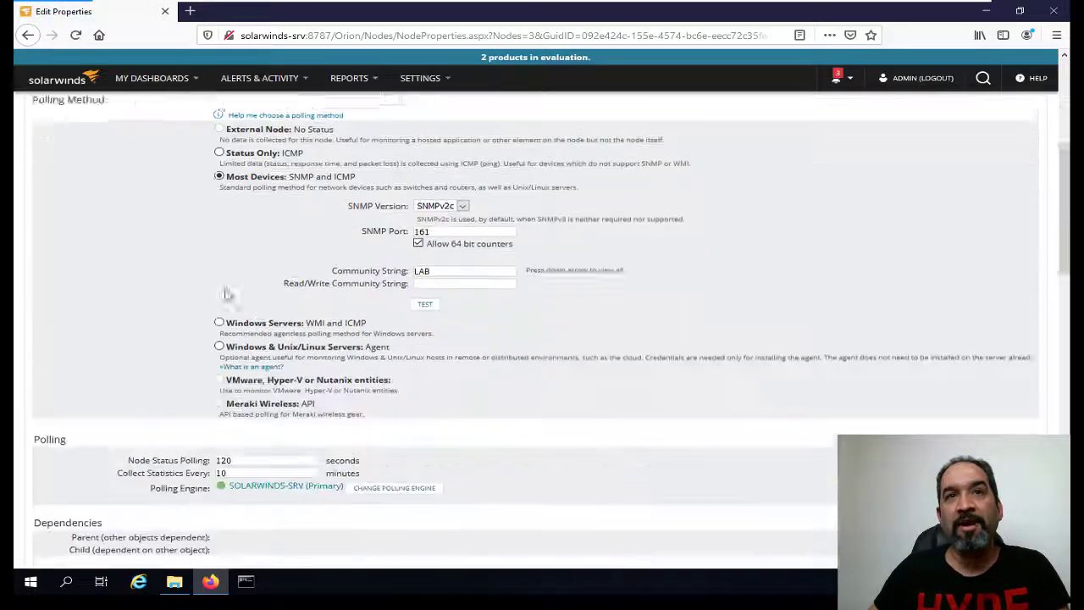
{"action": "scroll", "coordinate": [243, 337], "scroll_direction": "down", "scroll_amount": 5}
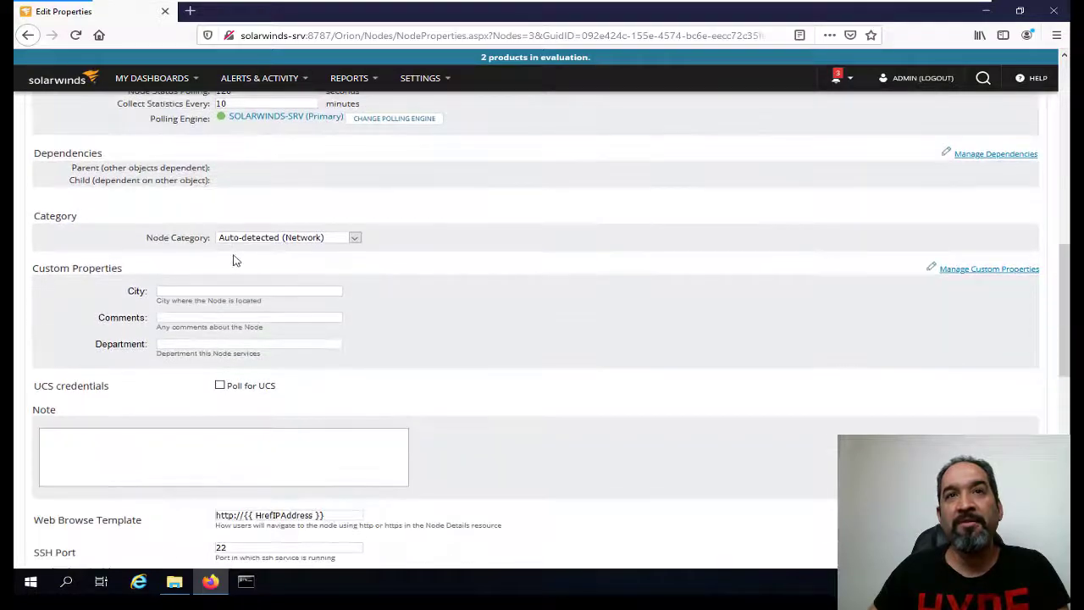
{"action": "scroll", "coordinate": [244, 250], "scroll_direction": "down", "scroll_amount": 6}
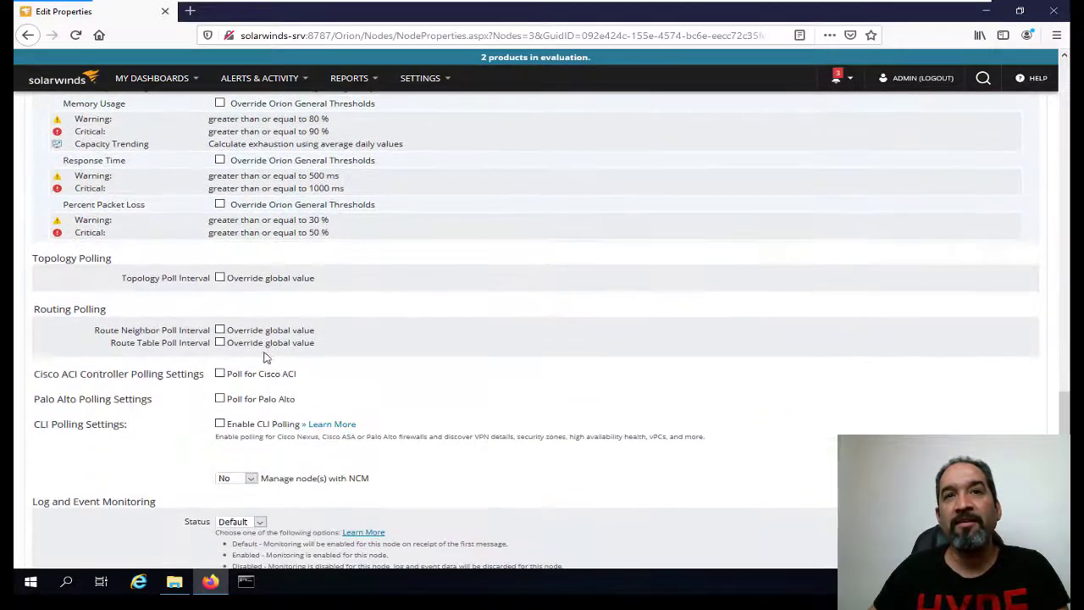
{"action": "scroll", "coordinate": [292, 316], "scroll_direction": "up", "scroll_amount": 6}
{"action": "scroll", "coordinate": [277, 473], "scroll_direction": "down", "scroll_amount": 2}
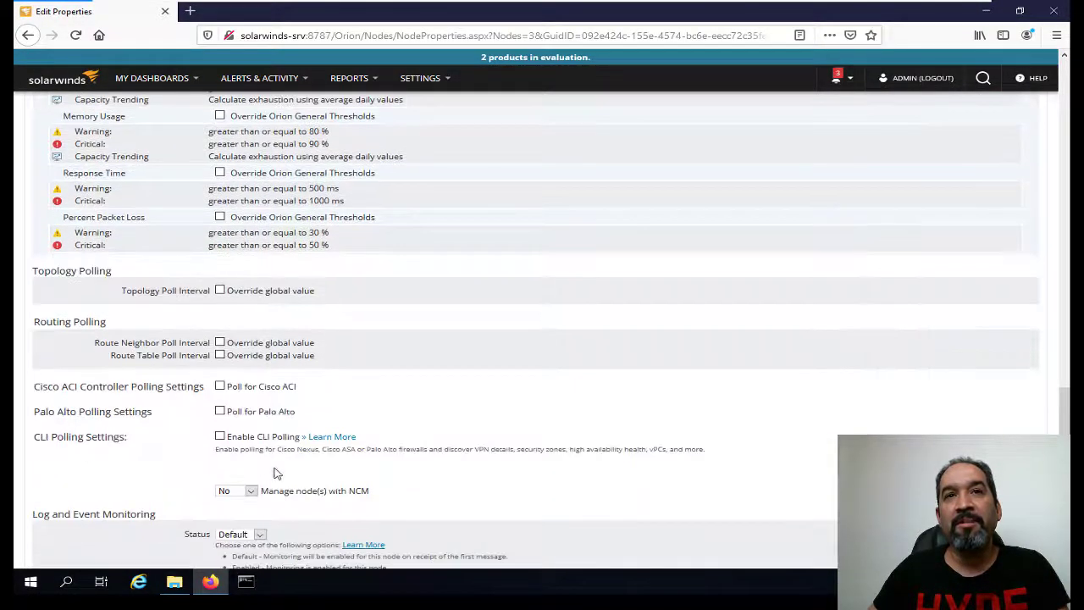
{"action": "left_click", "coordinate": [245, 492]}
{"action": "left_click", "coordinate": [230, 503]}
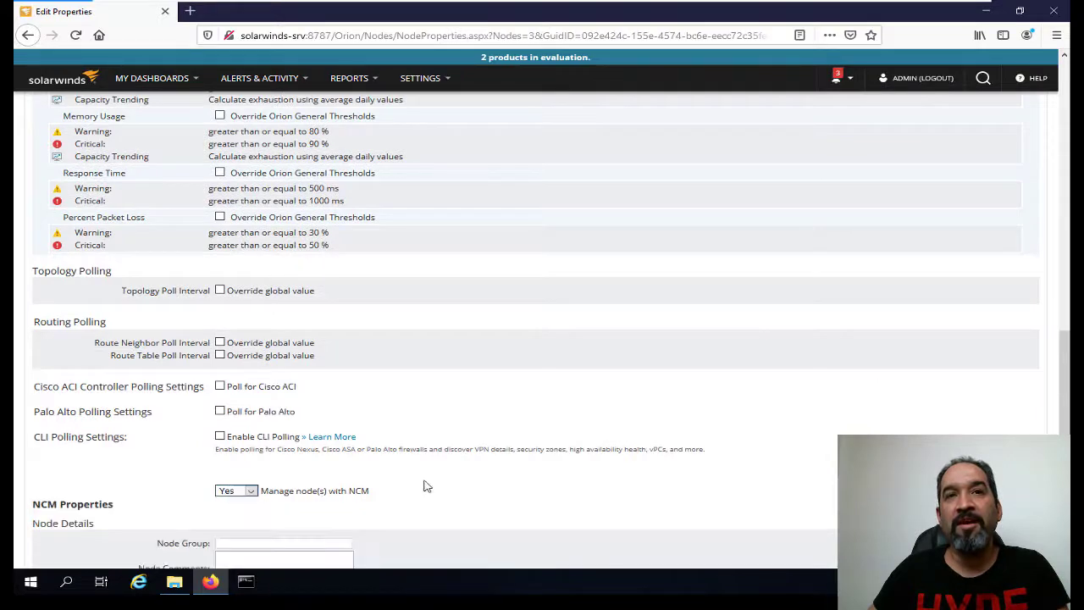
{"action": "scroll", "coordinate": [355, 383], "scroll_direction": "down", "scroll_amount": 2}
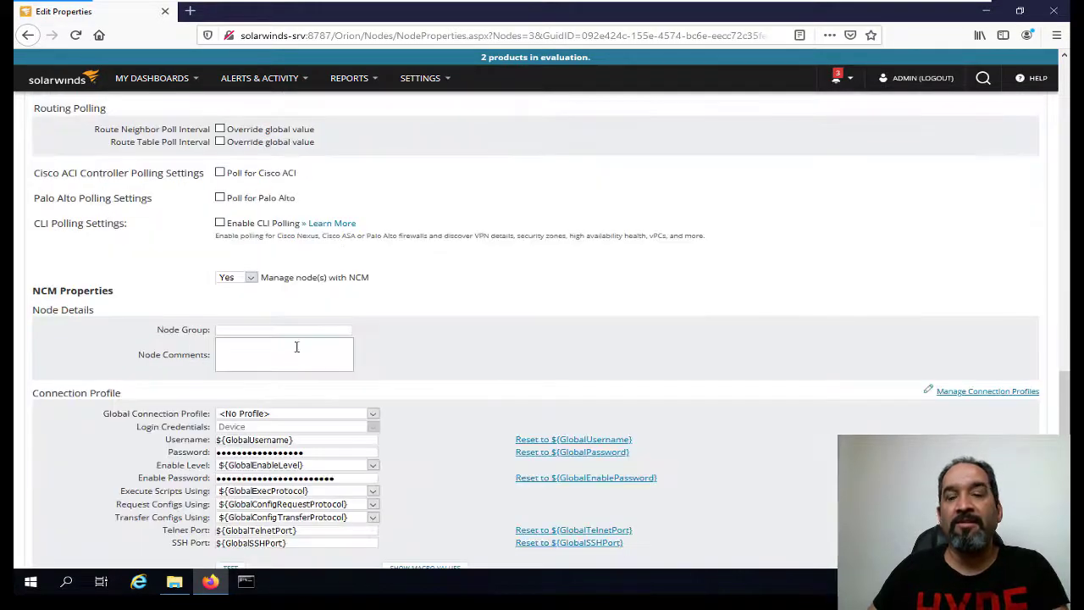
Assign the Cisco Devices connection profile to R2, test its login successfully, and submit.
{"action": "left_click", "coordinate": [268, 415]}
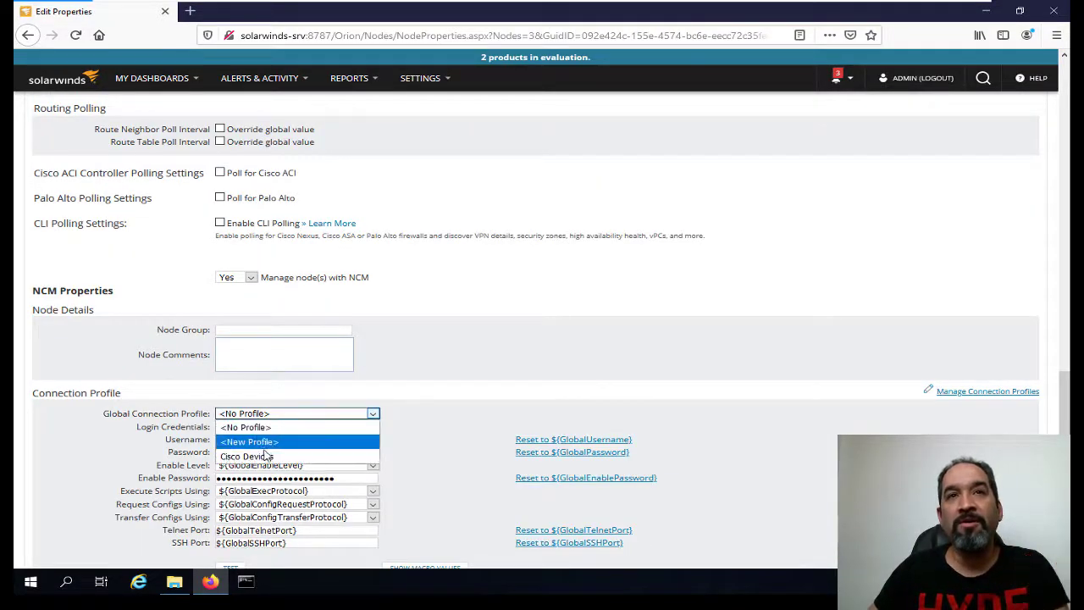
{"action": "left_click", "coordinate": [258, 457]}
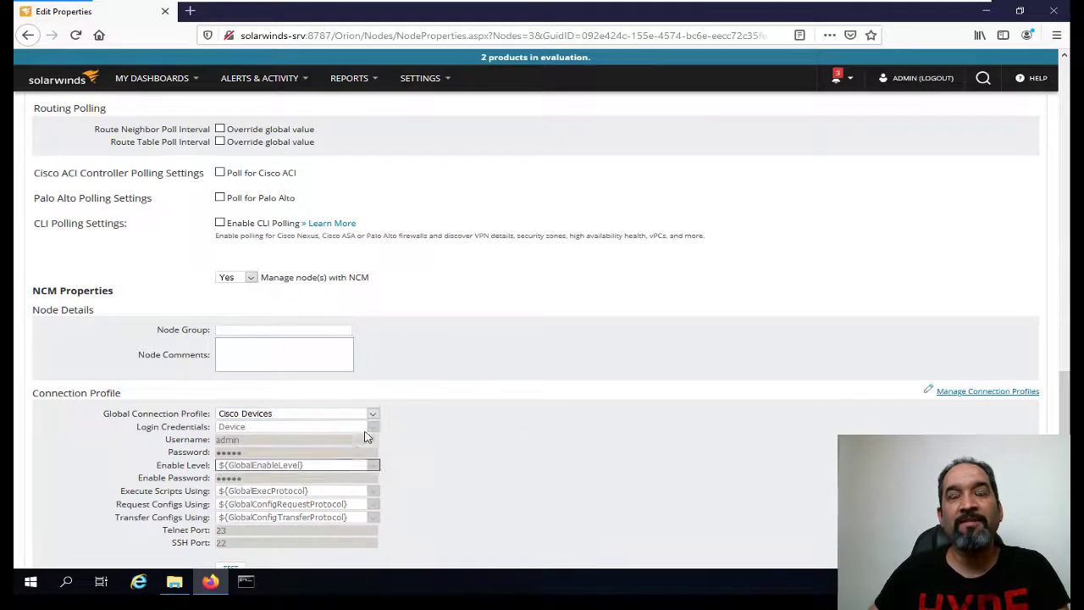
{"action": "scroll", "coordinate": [342, 455], "scroll_direction": "down", "scroll_amount": 3}
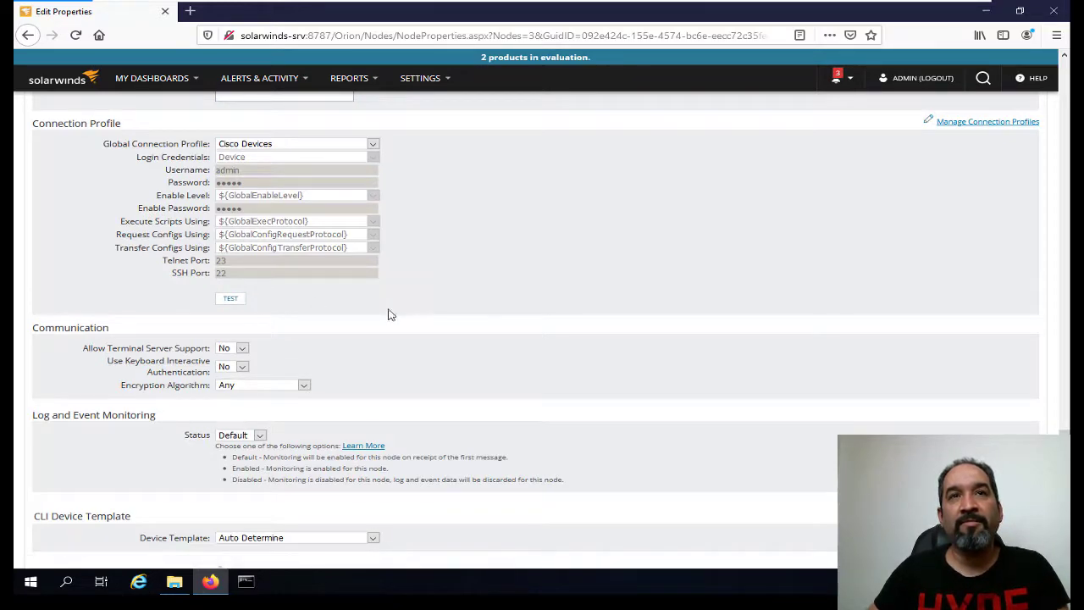
{"action": "left_click", "coordinate": [230, 298]}
{"action": "scroll", "coordinate": [408, 327], "scroll_direction": "down", "scroll_amount": 3}
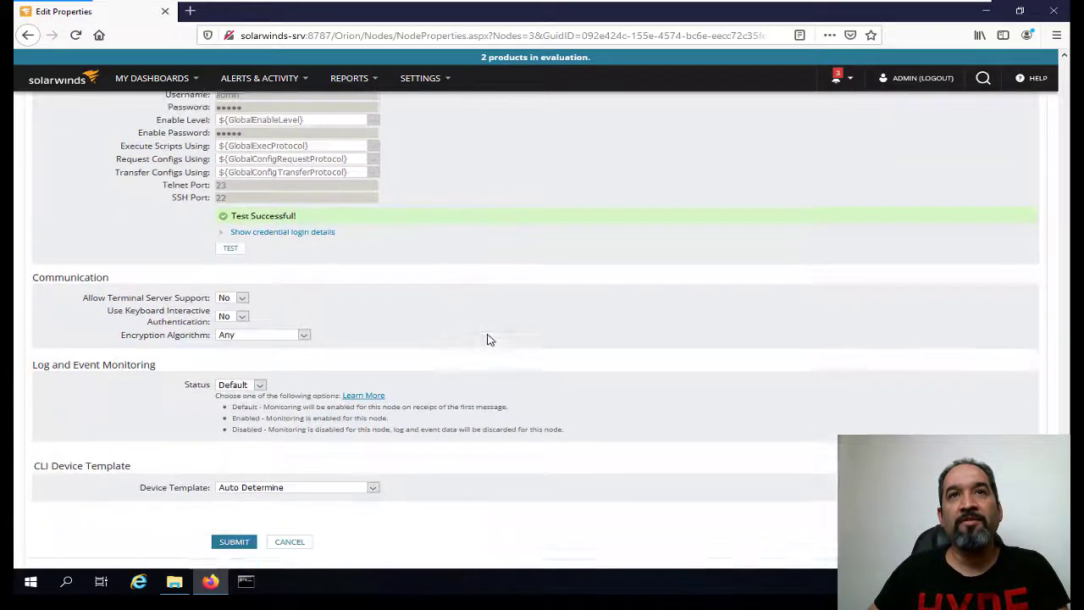
{"action": "left_click", "coordinate": [233, 497]}
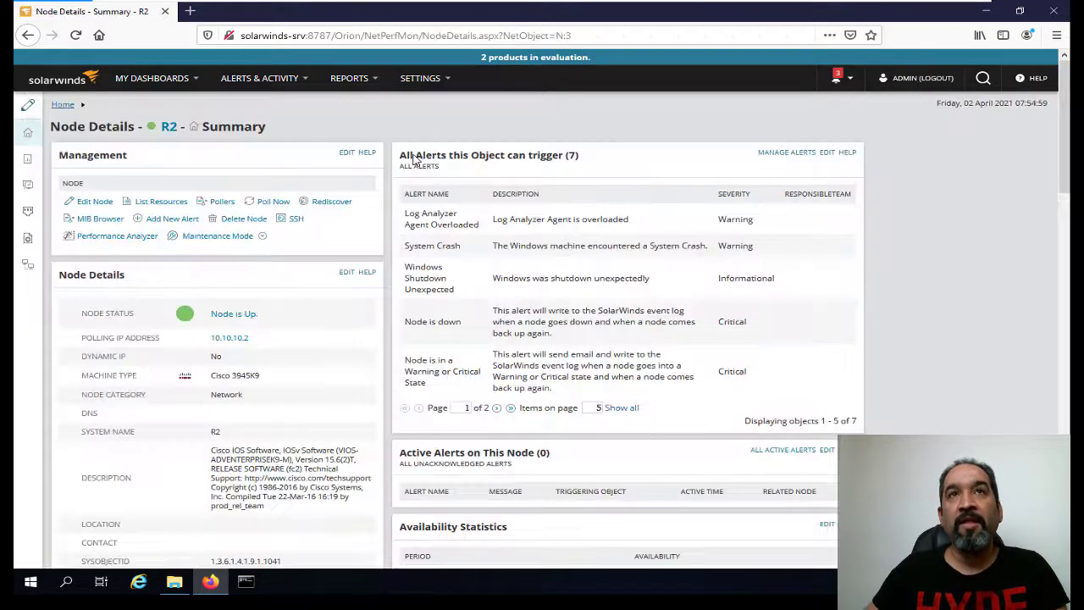
{"action": "mouse_move", "coordinate": [179, 87]}
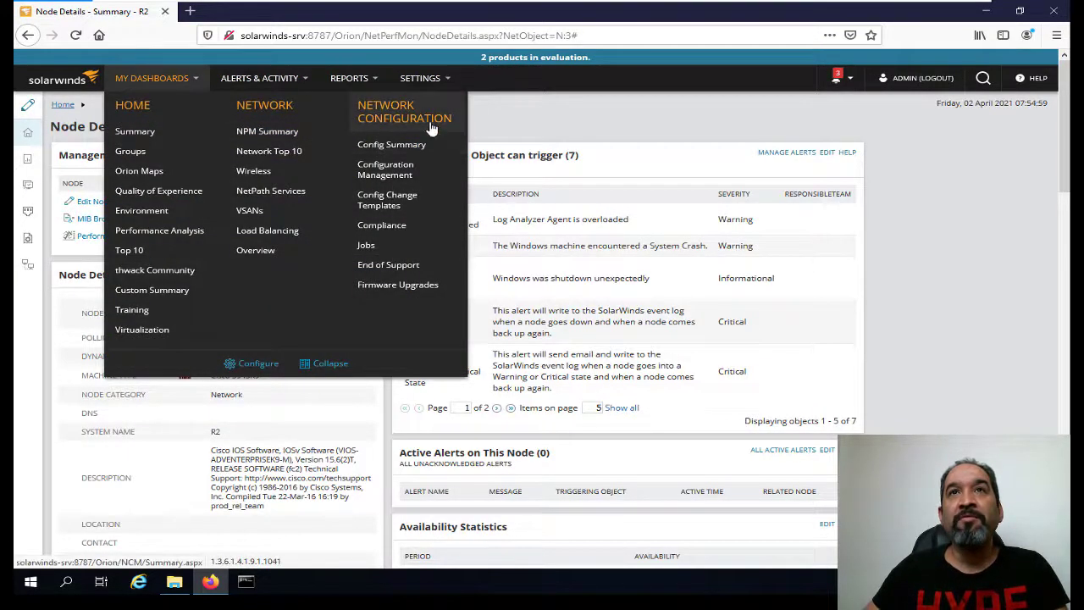
On the Network Configuration Config Summary, expand Cisco in the NCM Node List and open R1.
{"action": "left_click", "coordinate": [391, 144]}
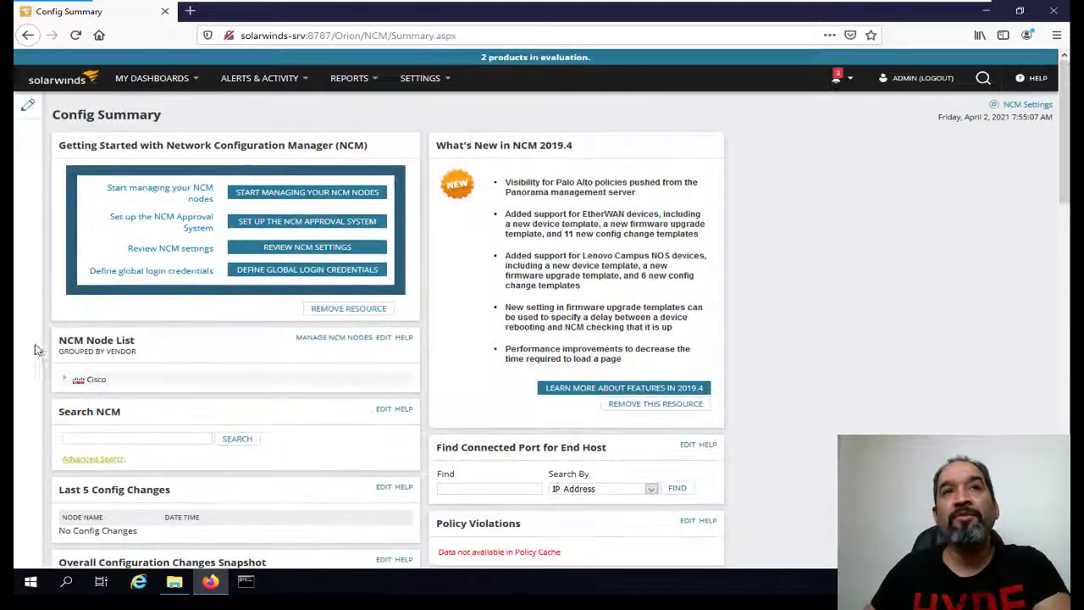
{"action": "left_click", "coordinate": [69, 382]}
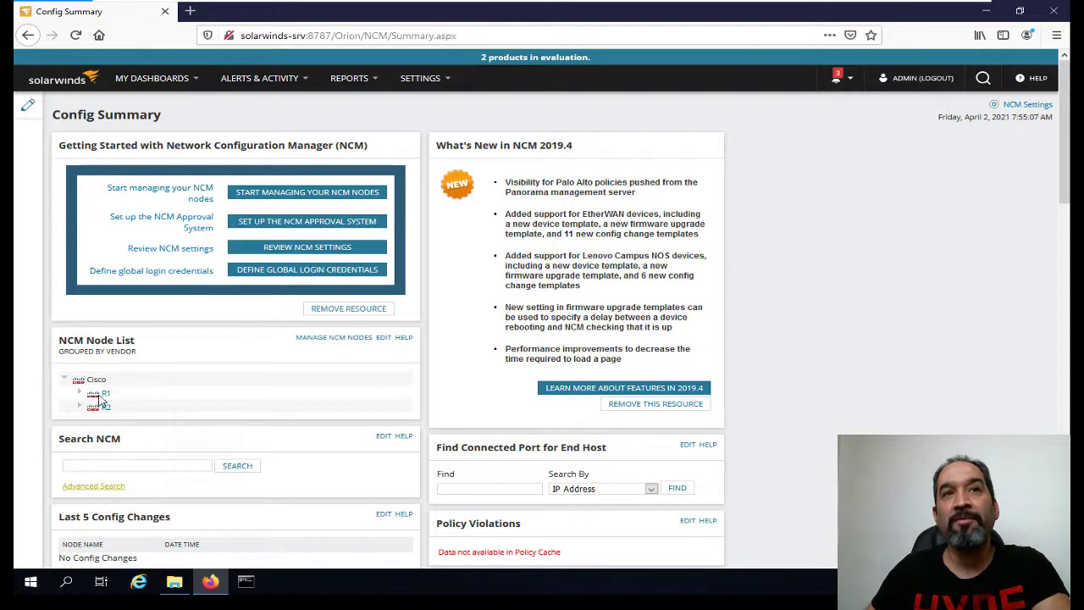
{"action": "left_click", "coordinate": [103, 394]}
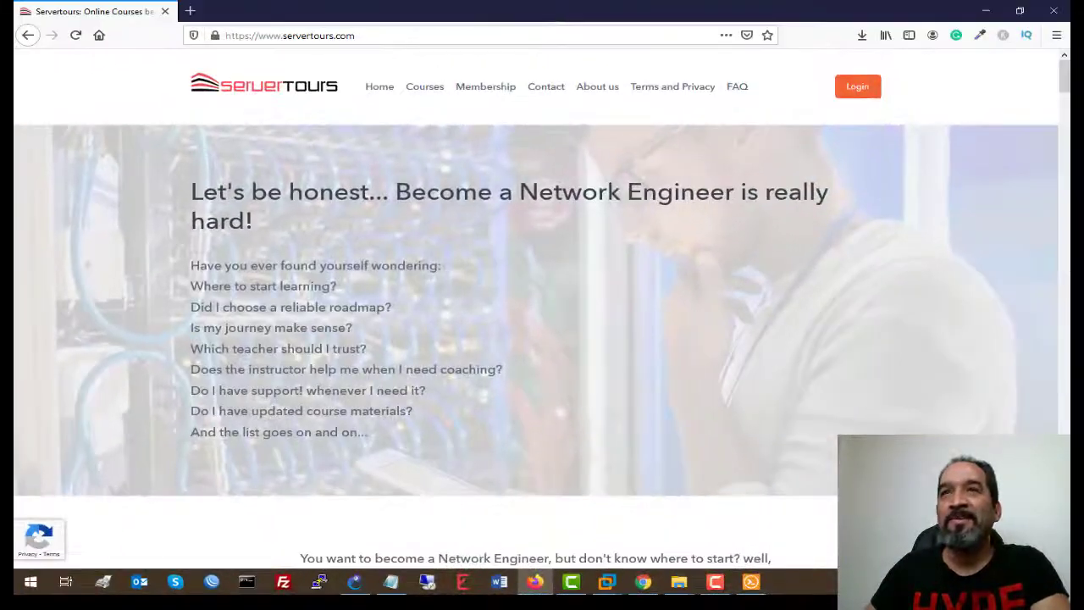
{"action": "left_click", "coordinate": [427, 94]}
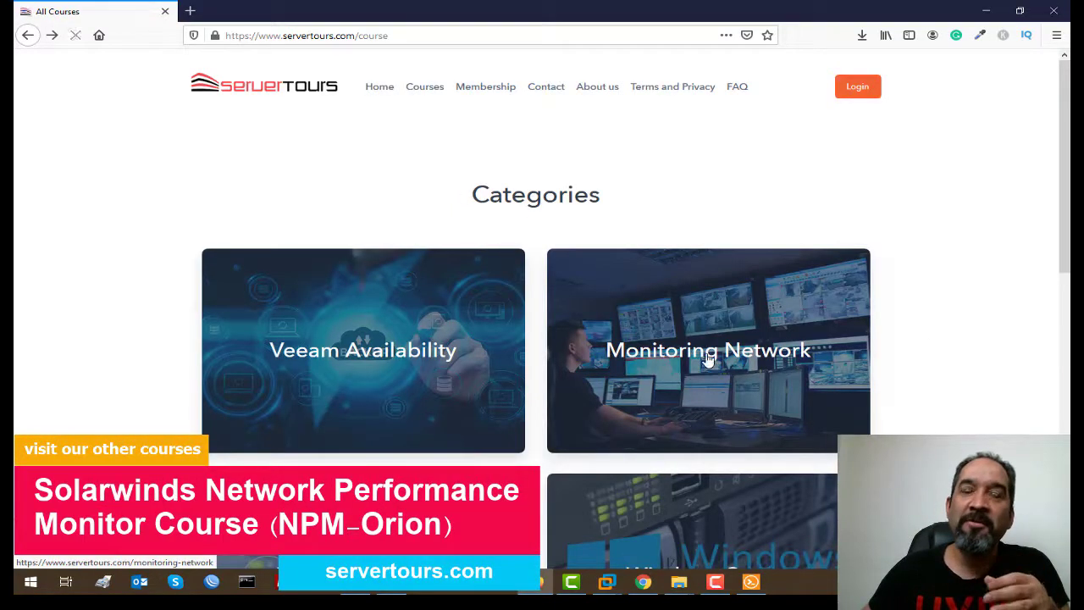
{"action": "left_click", "coordinate": [683, 376]}
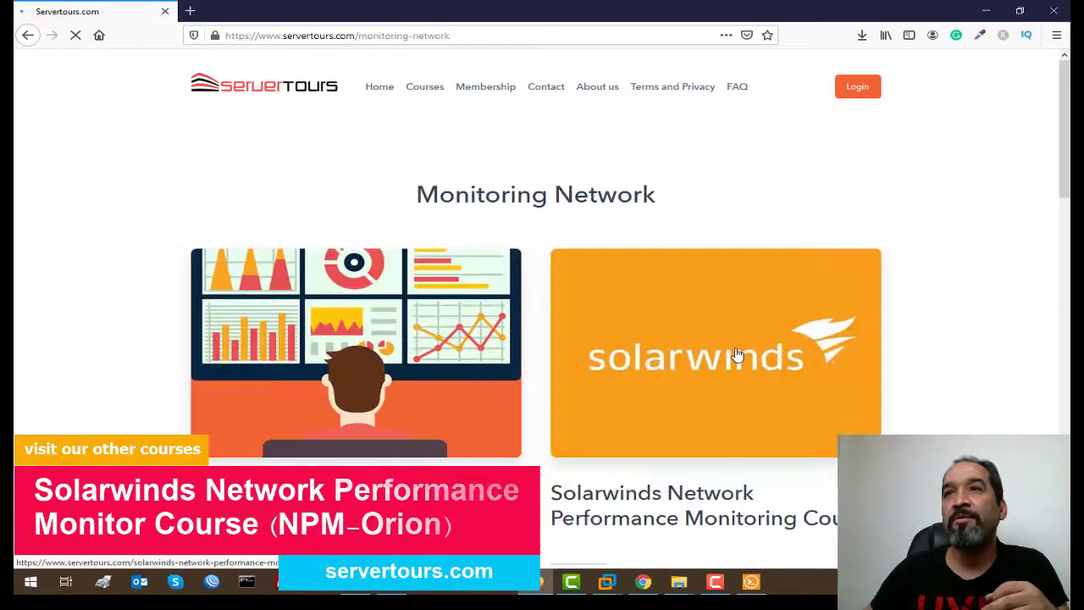
{"action": "left_click", "coordinate": [568, 273]}
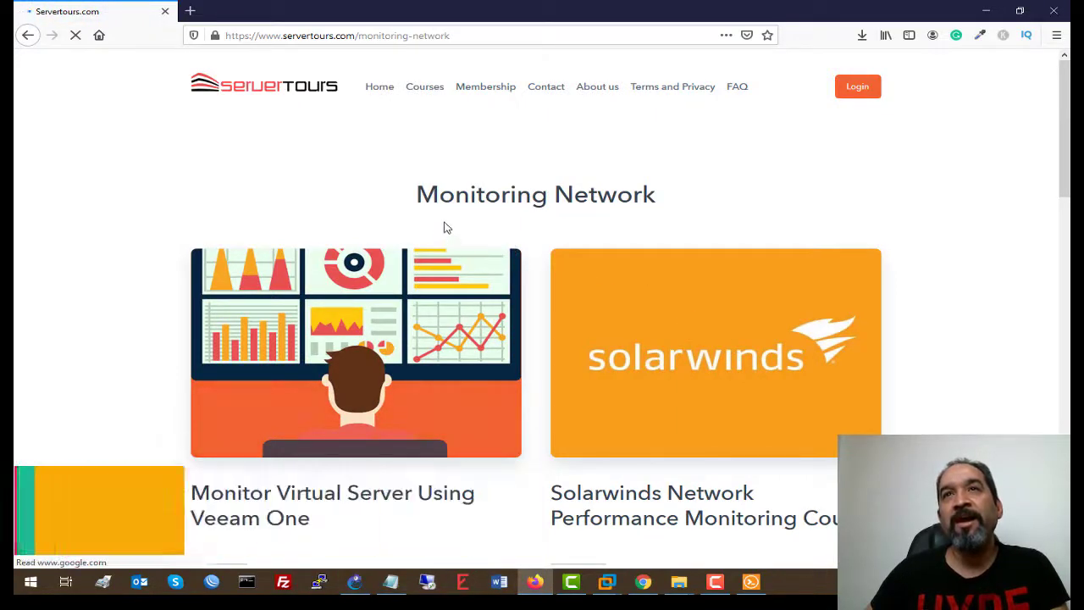
{"action": "scroll", "coordinate": [297, 245], "scroll_direction": "down", "scroll_amount": 20}
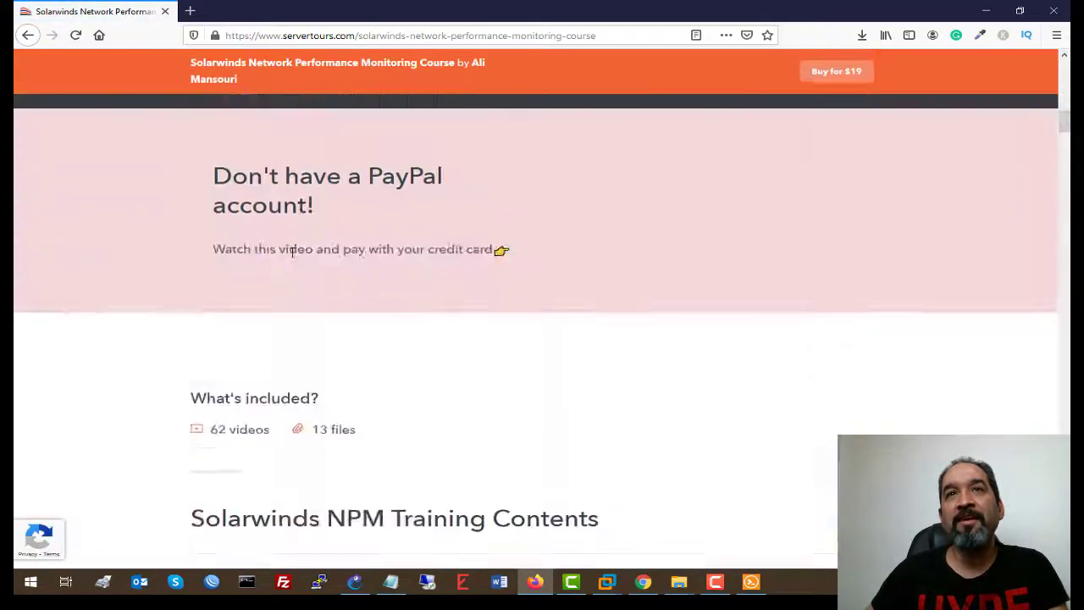
{"action": "scroll", "coordinate": [288, 263], "scroll_direction": "down", "scroll_amount": 3}
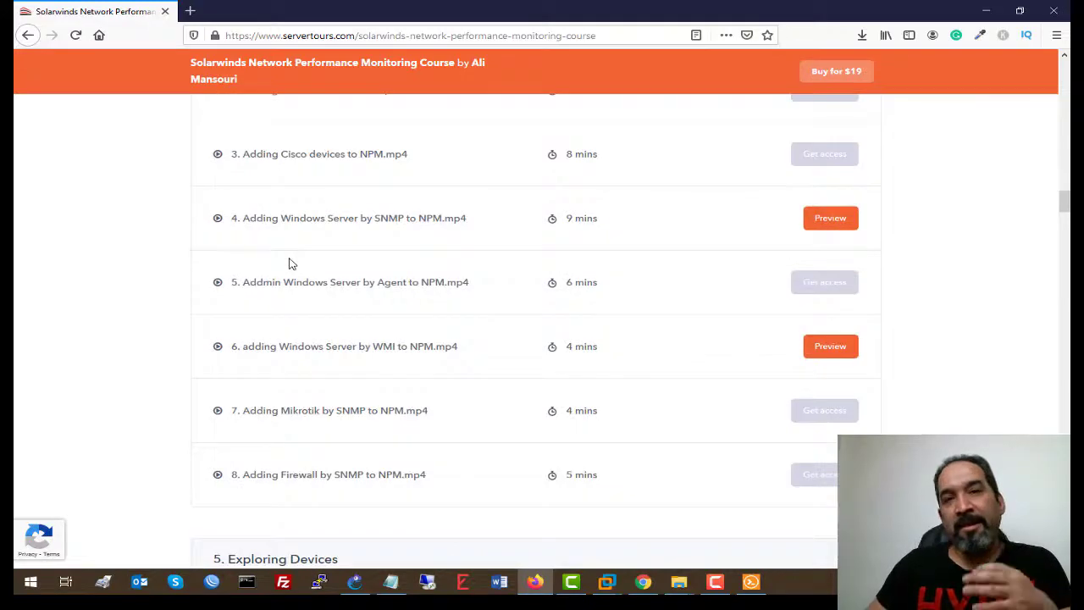
{"action": "scroll", "coordinate": [288, 263], "scroll_direction": "down", "scroll_amount": 20}
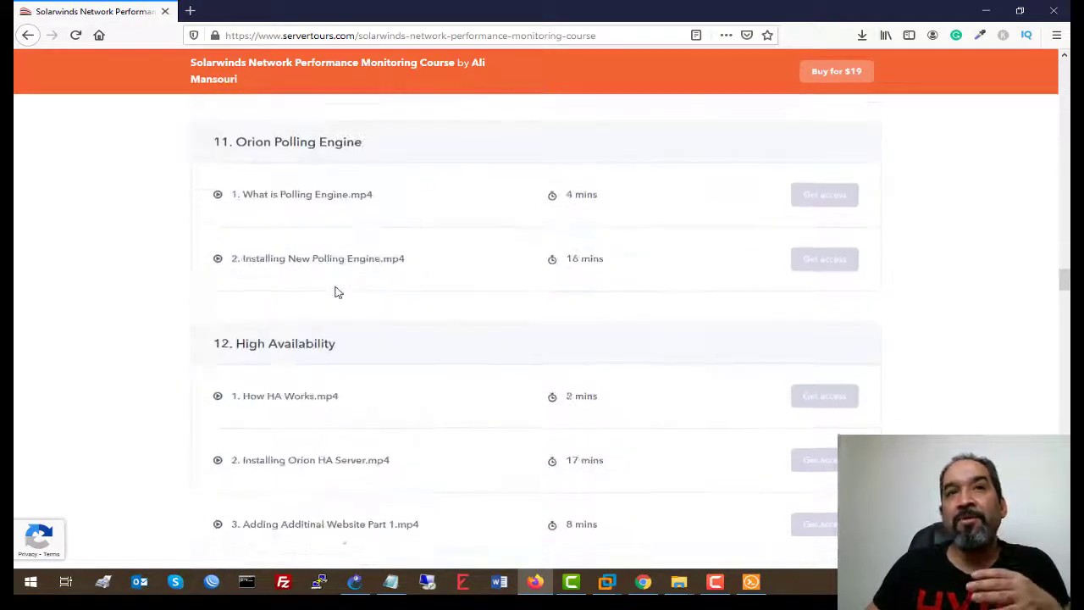
{"action": "scroll", "coordinate": [315, 293], "scroll_direction": "down", "scroll_amount": 6}
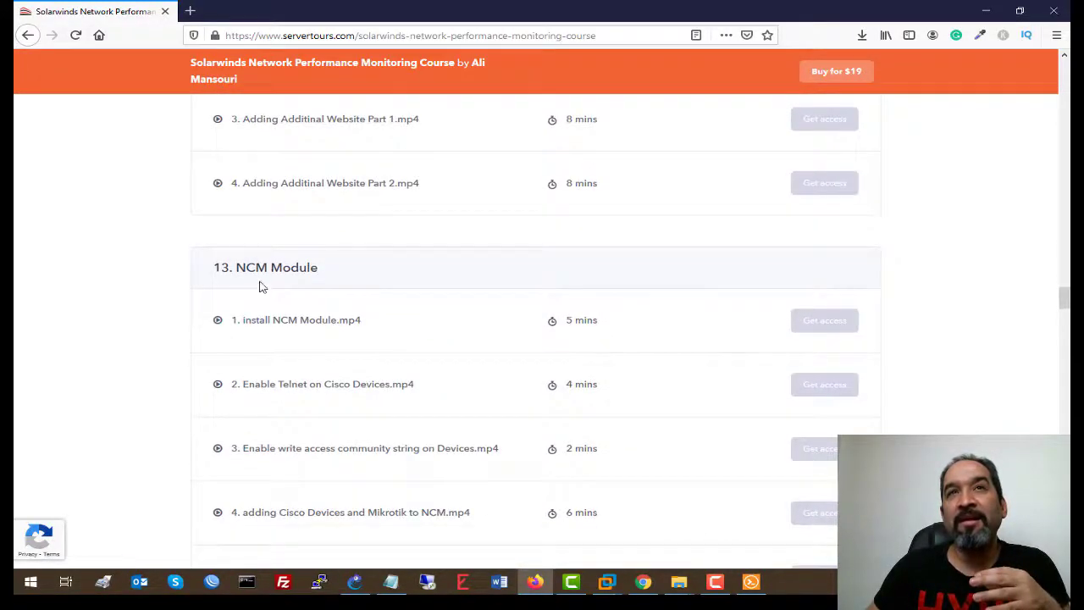
{"action": "scroll", "coordinate": [288, 254], "scroll_direction": "down", "scroll_amount": 2}
{"action": "scroll", "coordinate": [300, 222], "scroll_direction": "up", "scroll_amount": 3}
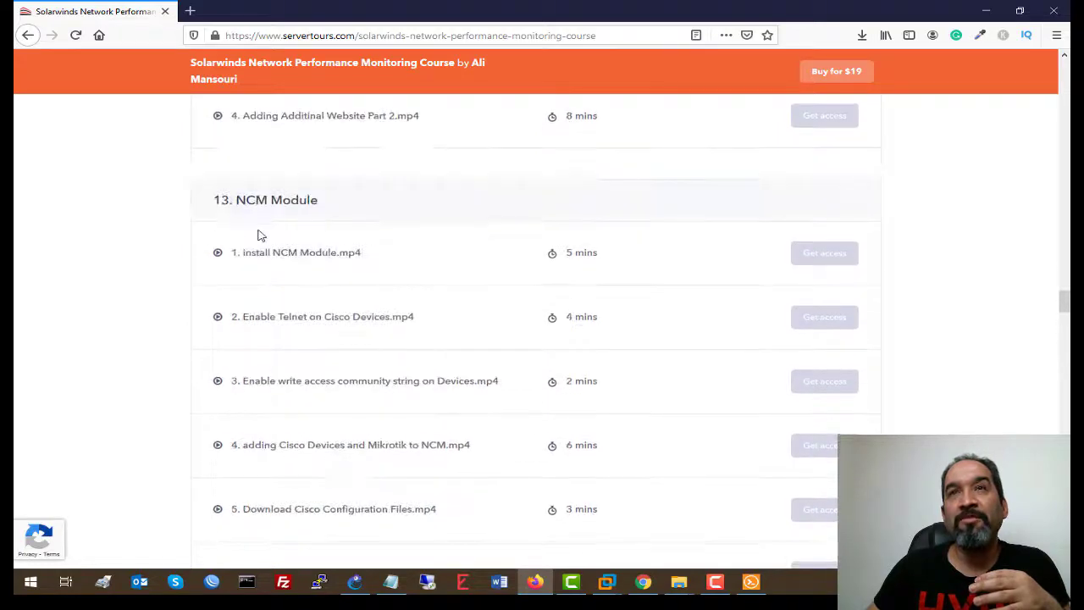
{"action": "scroll", "coordinate": [251, 228], "scroll_direction": "down", "scroll_amount": 6}
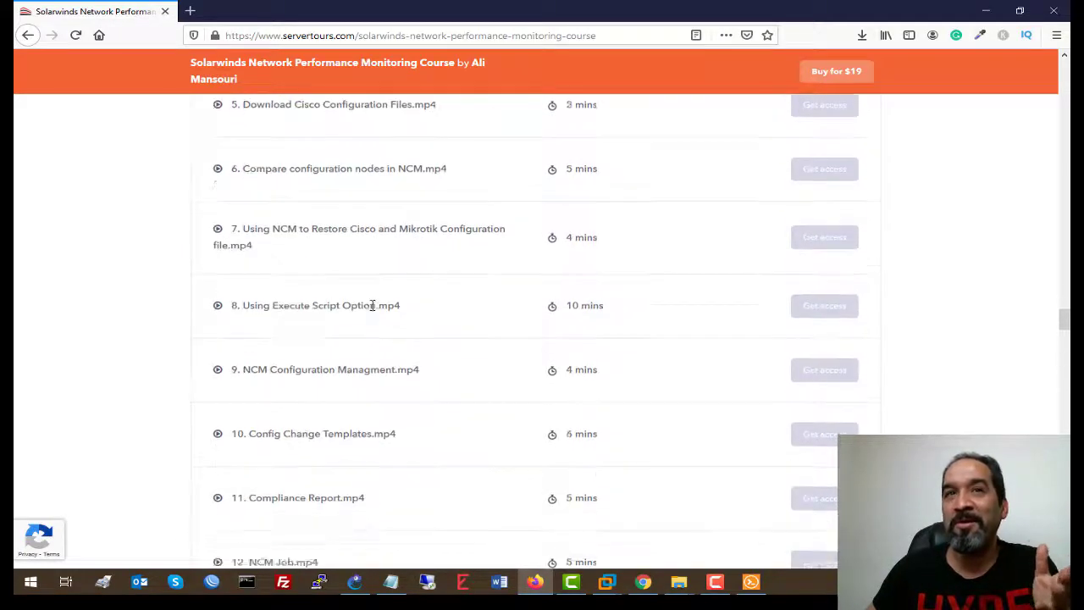
{"action": "scroll", "coordinate": [314, 276], "scroll_direction": "down", "scroll_amount": 5}
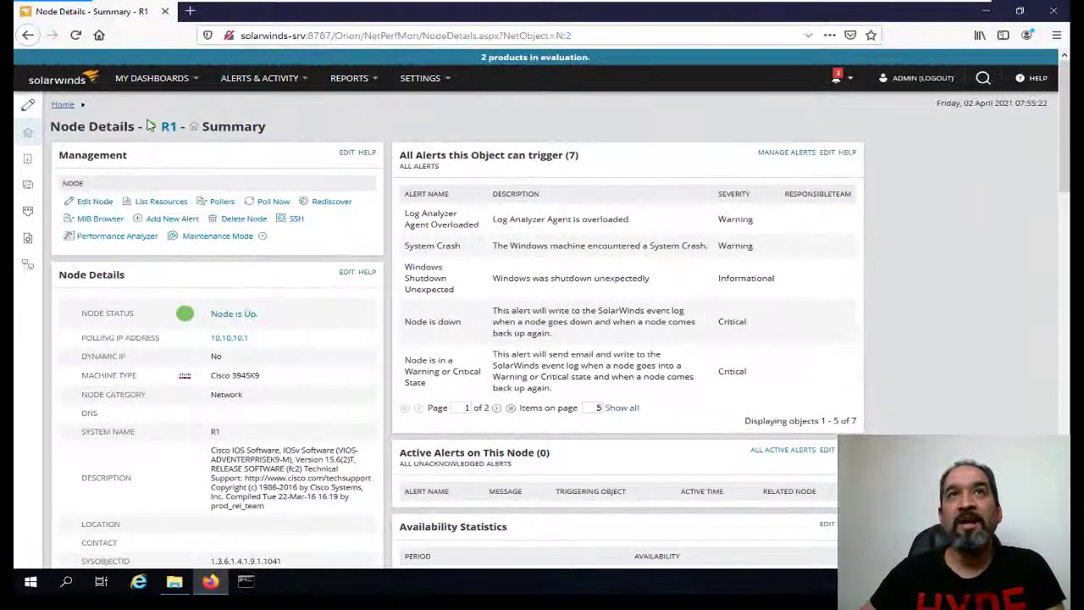
Go to the NCM Config Summary and review its charts showing 100% Unknown and no config changes.
{"action": "left_click", "coordinate": [152, 78]}
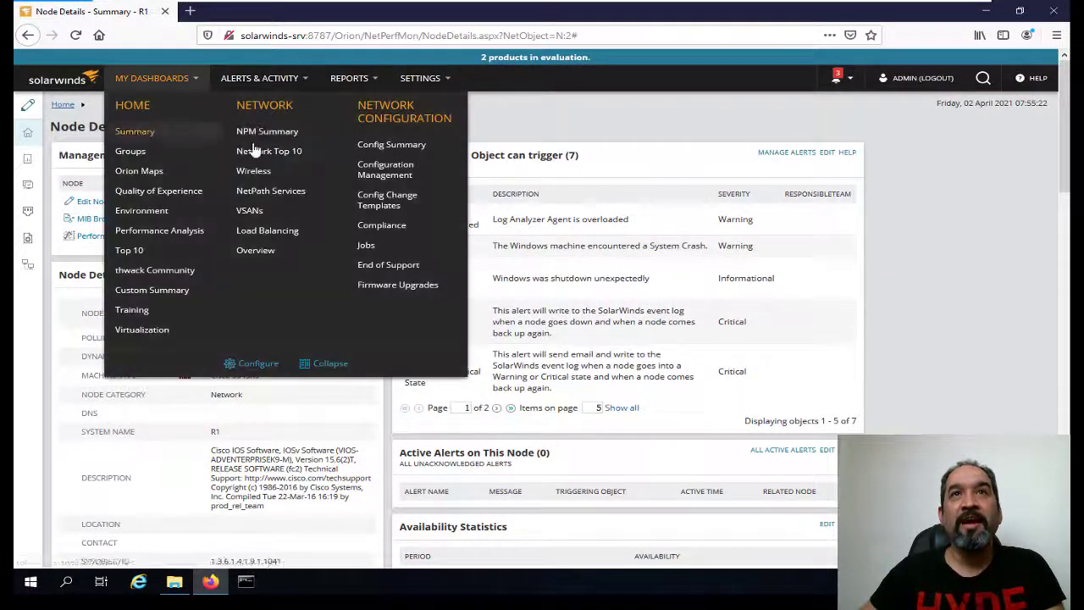
{"action": "left_click", "coordinate": [392, 146]}
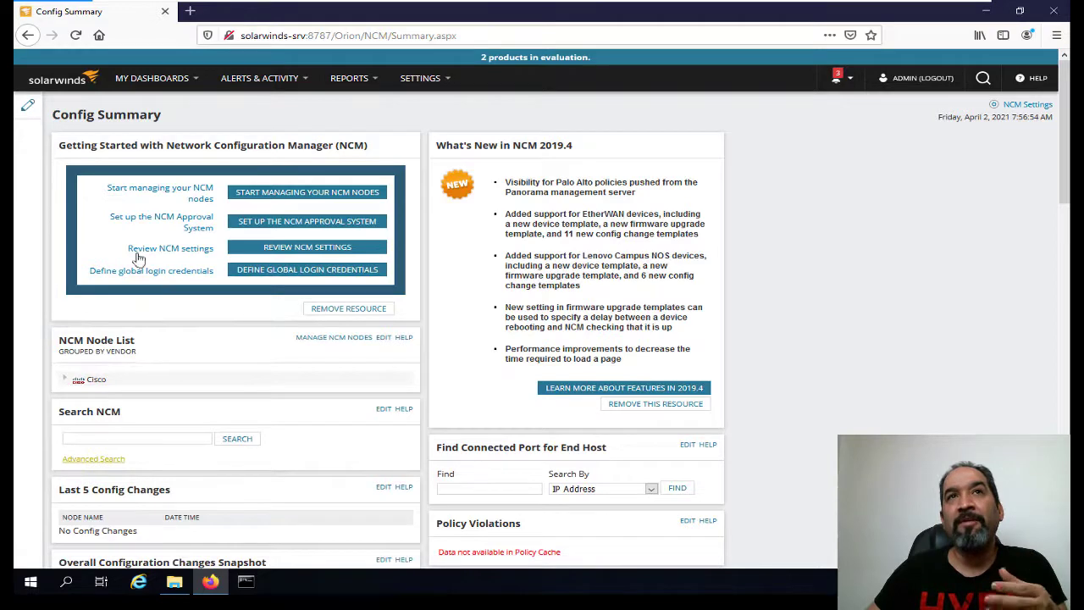
{"action": "scroll", "coordinate": [314, 300], "scroll_direction": "down", "scroll_amount": 5}
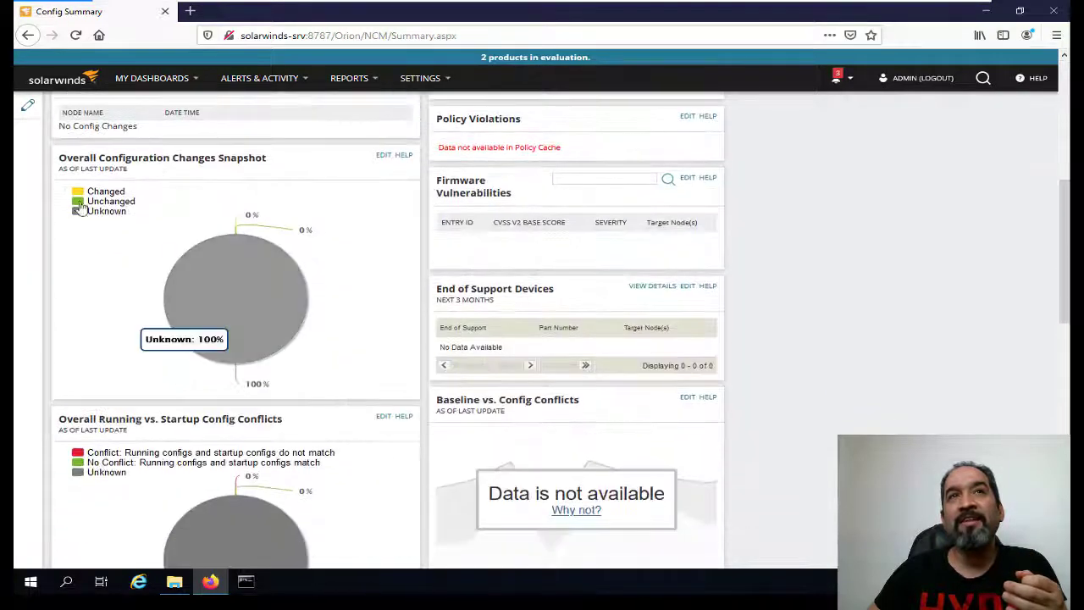
{"action": "scroll", "coordinate": [235, 331], "scroll_direction": "down", "scroll_amount": 3}
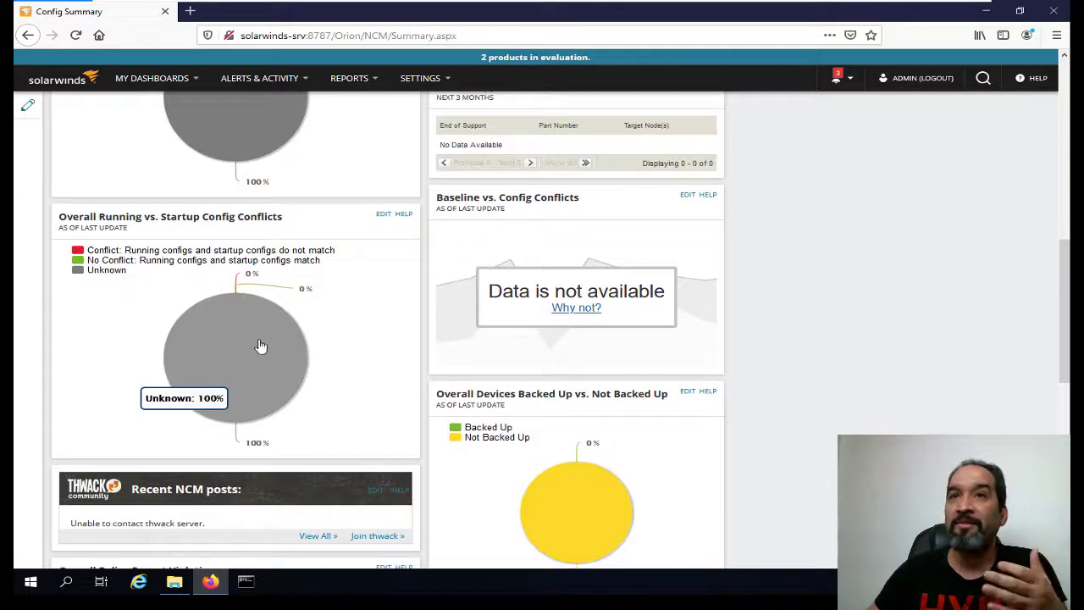
{"action": "scroll", "coordinate": [181, 424], "scroll_direction": "down", "scroll_amount": 2}
{"action": "scroll", "coordinate": [279, 283], "scroll_direction": "up", "scroll_amount": 3}
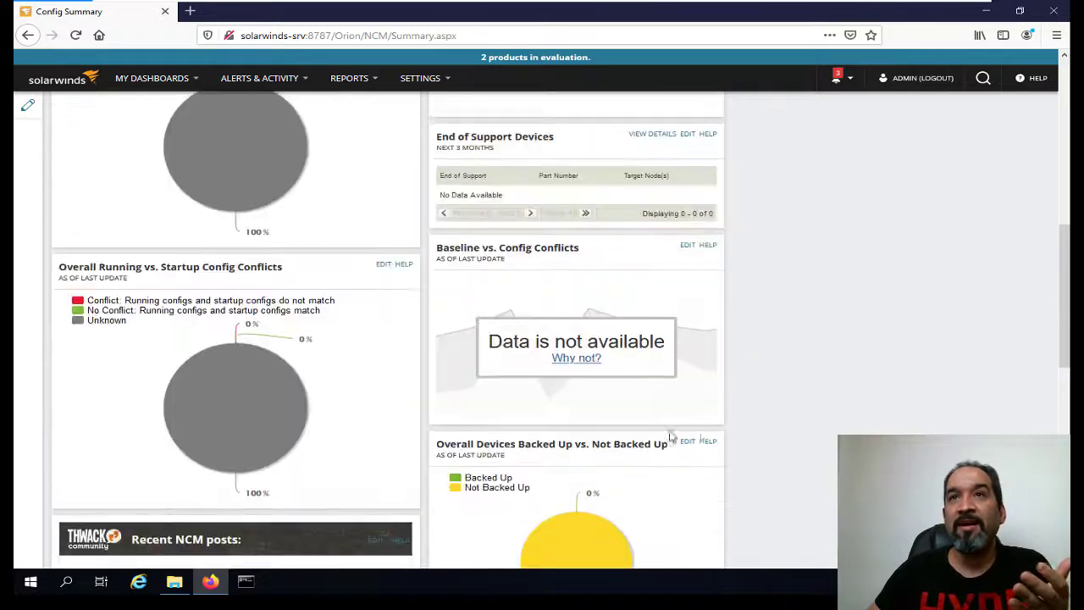
{"action": "scroll", "coordinate": [273, 209], "scroll_direction": "up", "scroll_amount": 7}
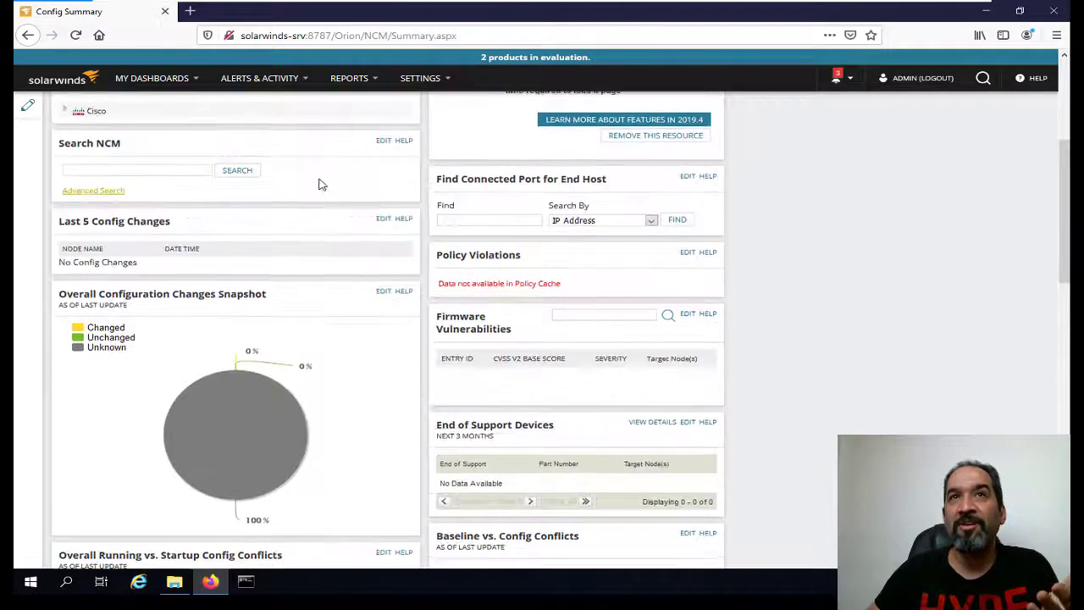
{"action": "left_click", "coordinate": [153, 78]}
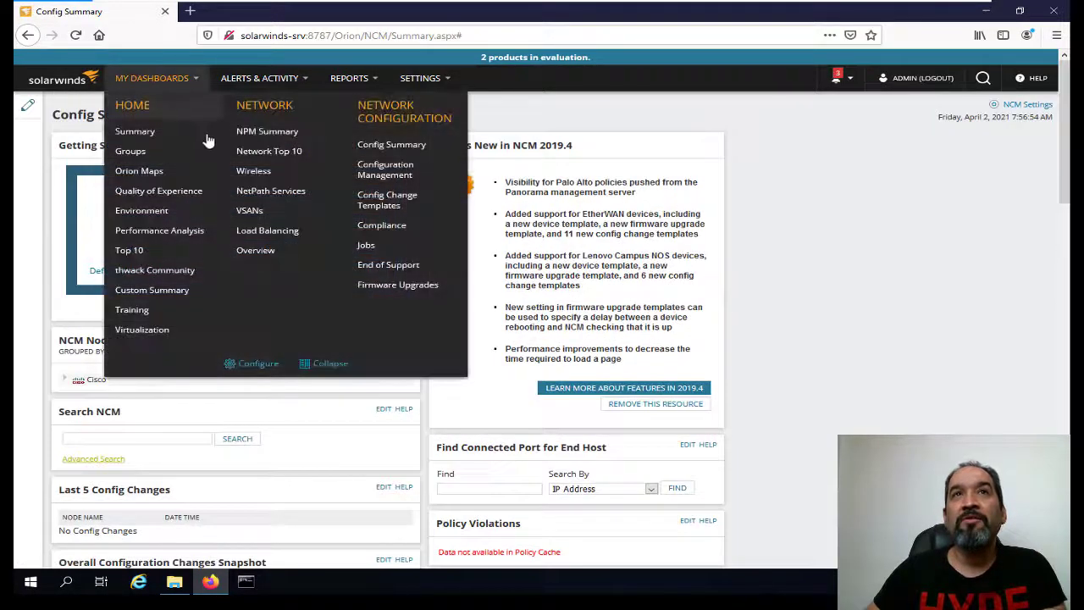
Download R1's running configuration from the Configuration Management page.
{"action": "left_click", "coordinate": [403, 173]}
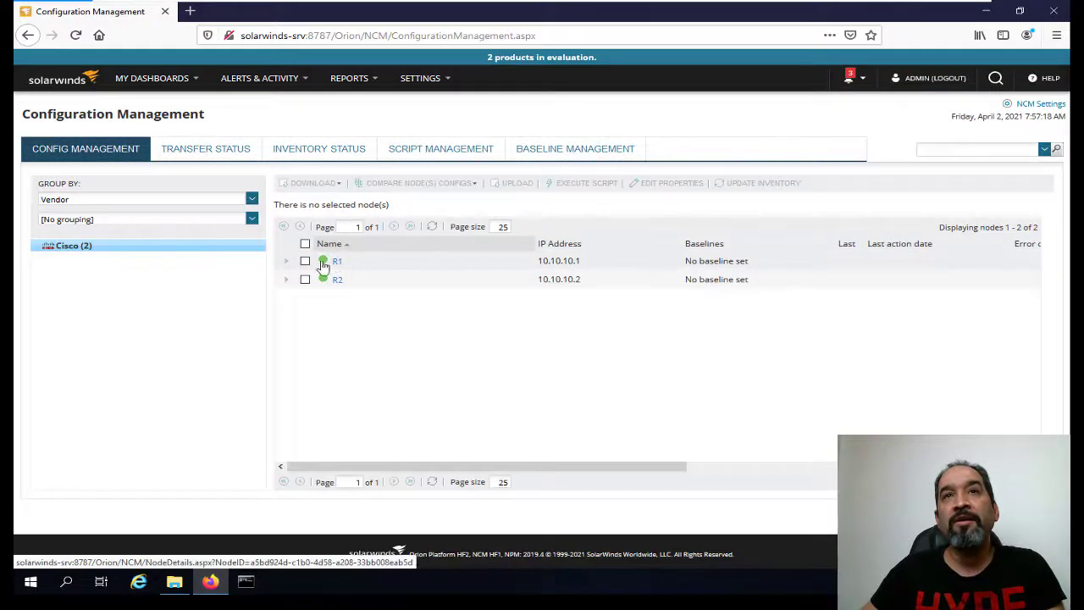
{"action": "left_click", "coordinate": [305, 262]}
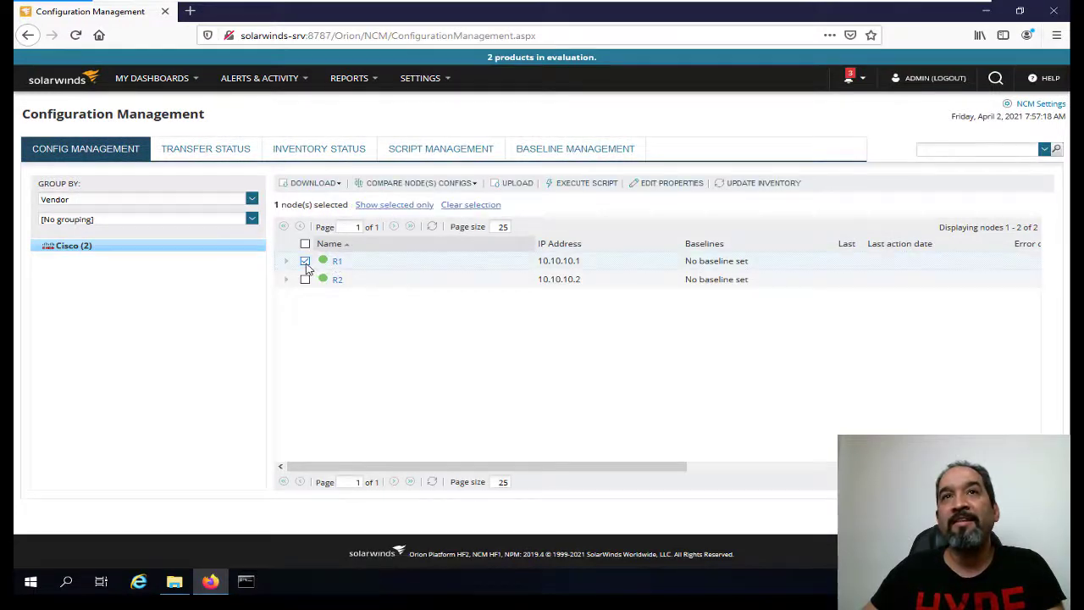
{"action": "left_click", "coordinate": [336, 185]}
{"action": "left_click", "coordinate": [329, 217]}
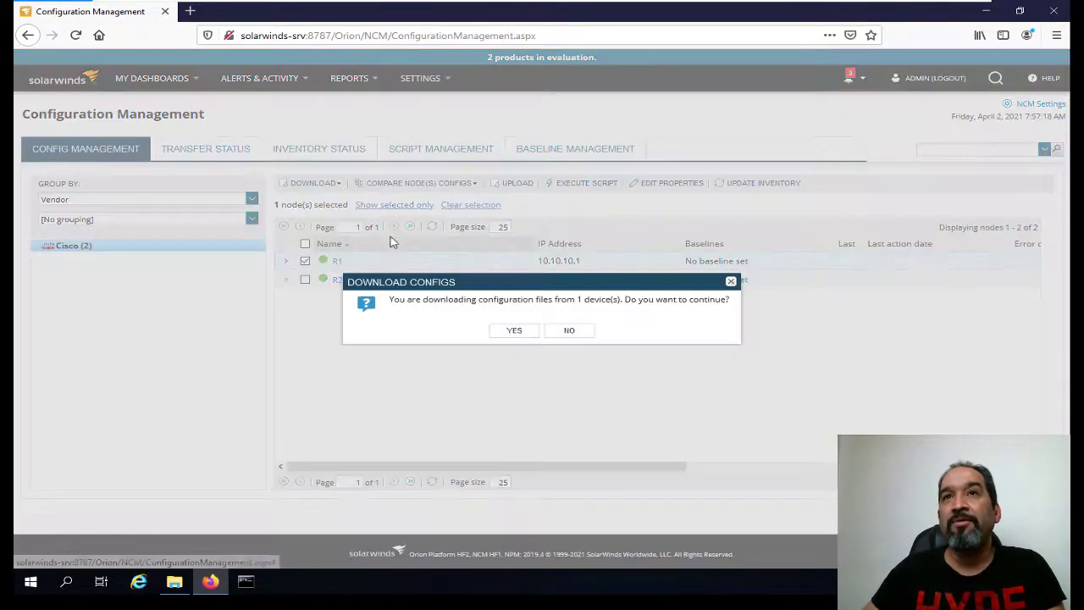
{"action": "left_click", "coordinate": [520, 336]}
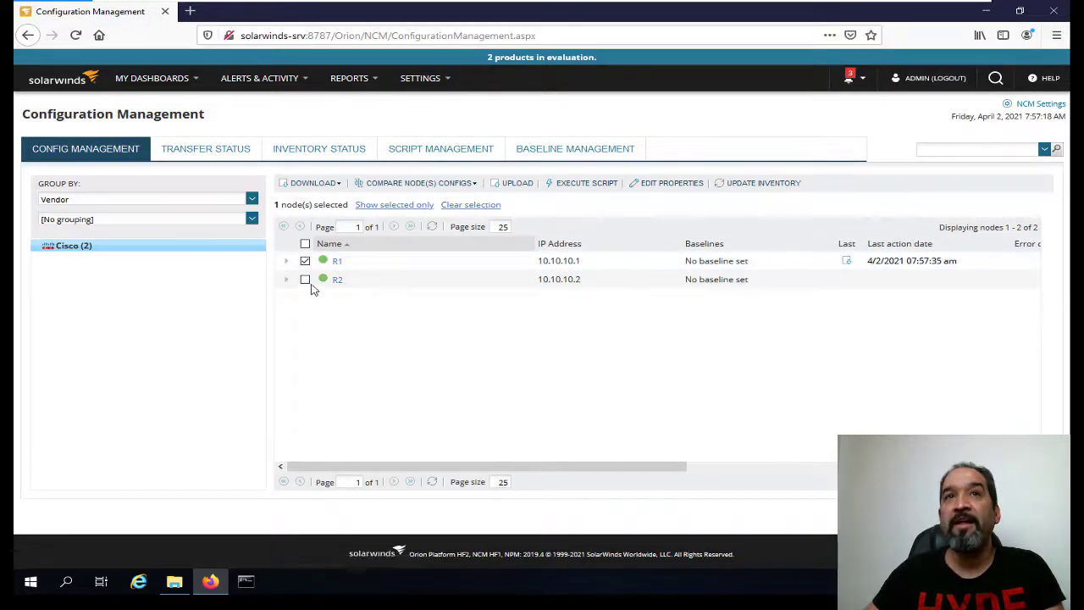
Download R2's startup configuration, then select both R1 and R2.
{"action": "left_click", "coordinate": [305, 261]}
{"action": "left_click", "coordinate": [305, 280]}
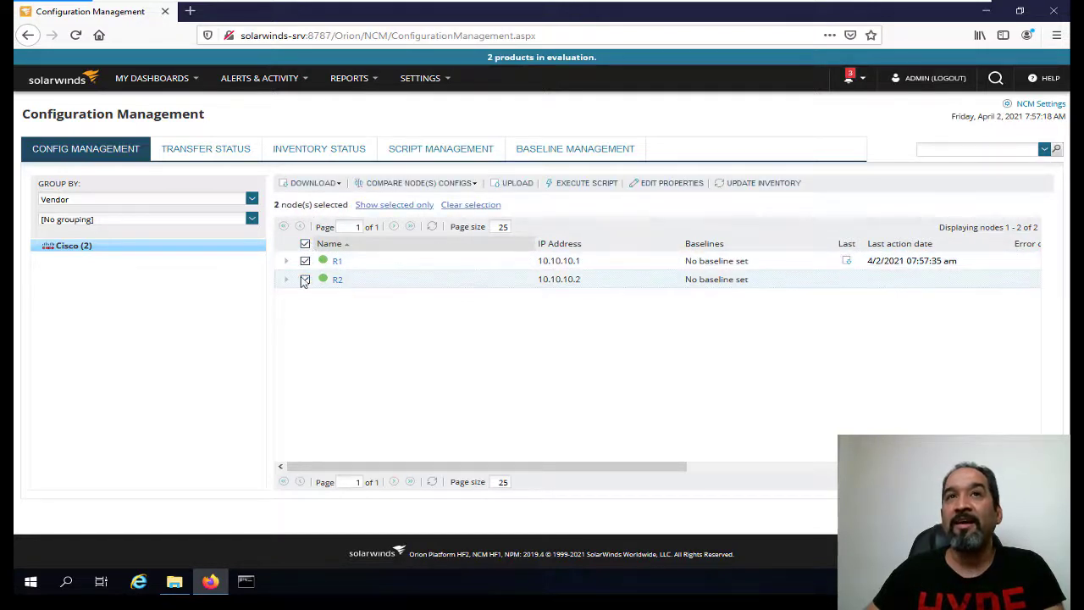
{"action": "left_click", "coordinate": [305, 261]}
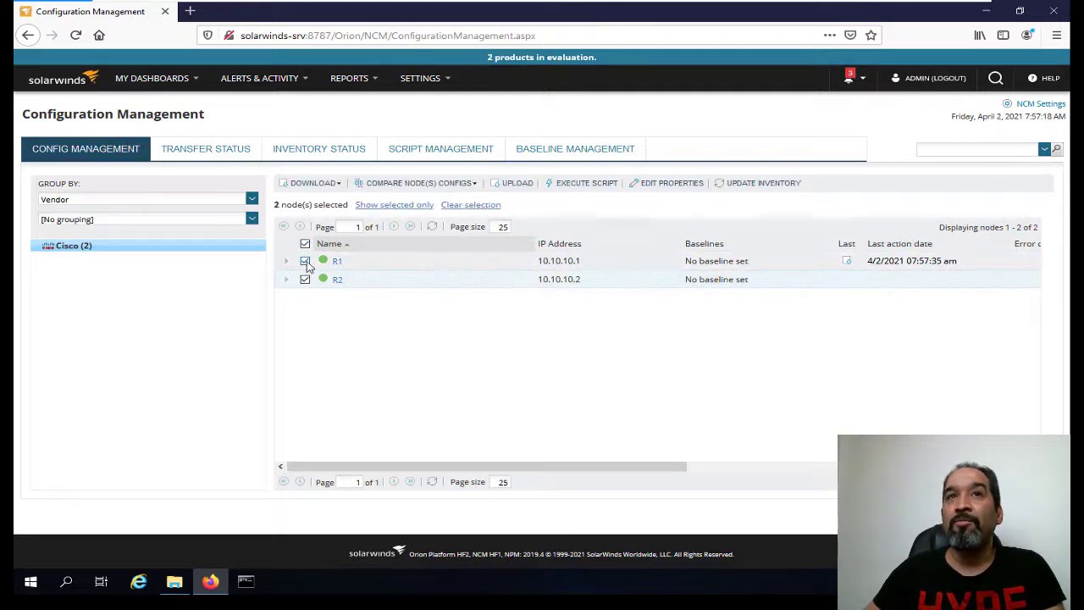
{"action": "left_click", "coordinate": [326, 184]}
{"action": "left_click", "coordinate": [314, 229]}
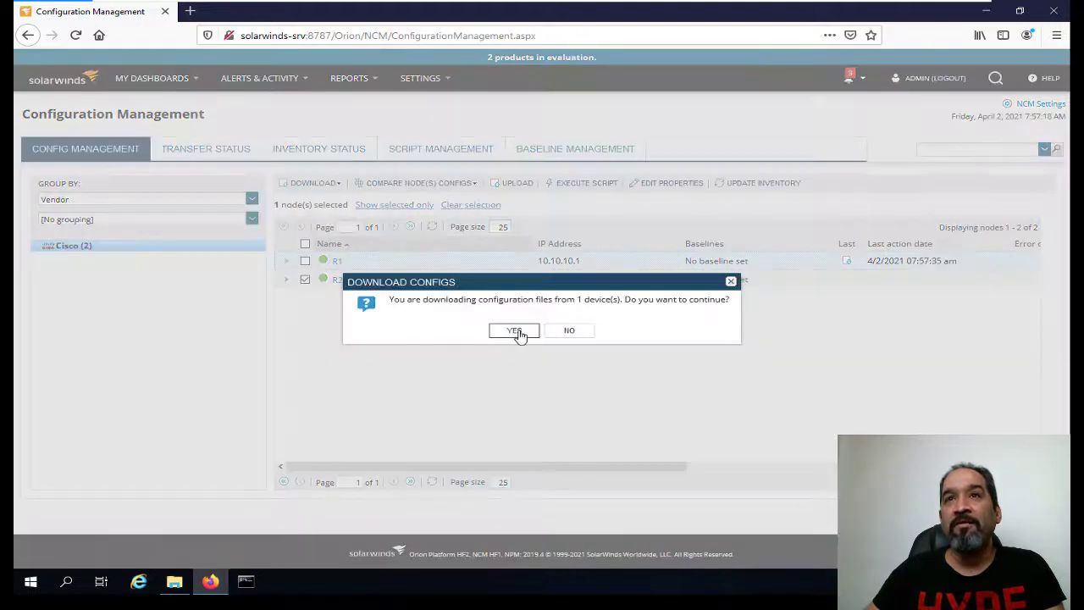
{"action": "left_click", "coordinate": [514, 330]}
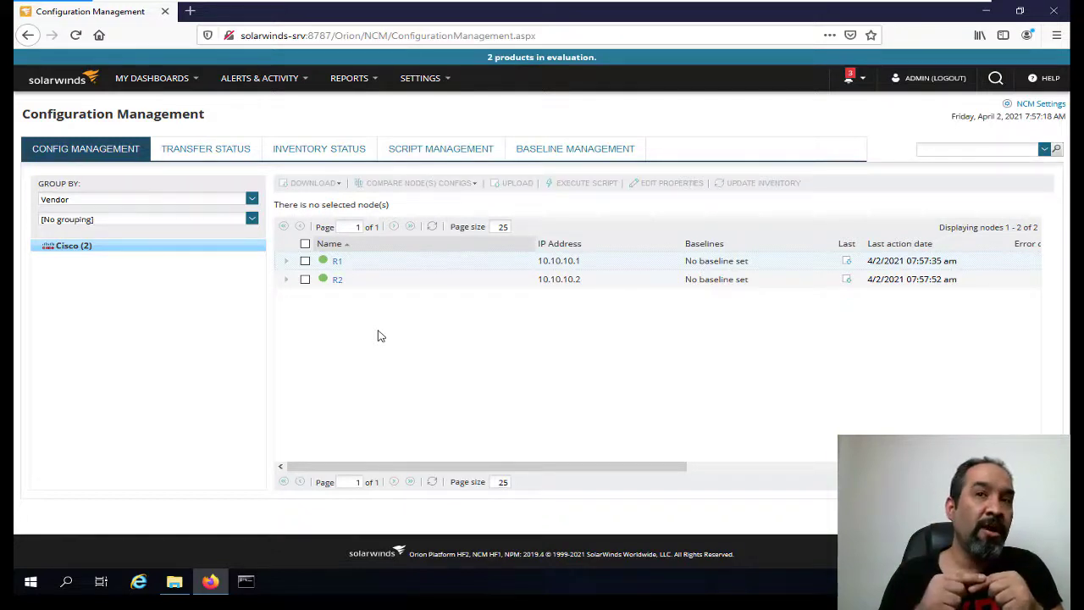
{"action": "left_click", "coordinate": [306, 244]}
Compare R1's running config on the left against R2's startup config on the right.
{"action": "left_click", "coordinate": [410, 183]}
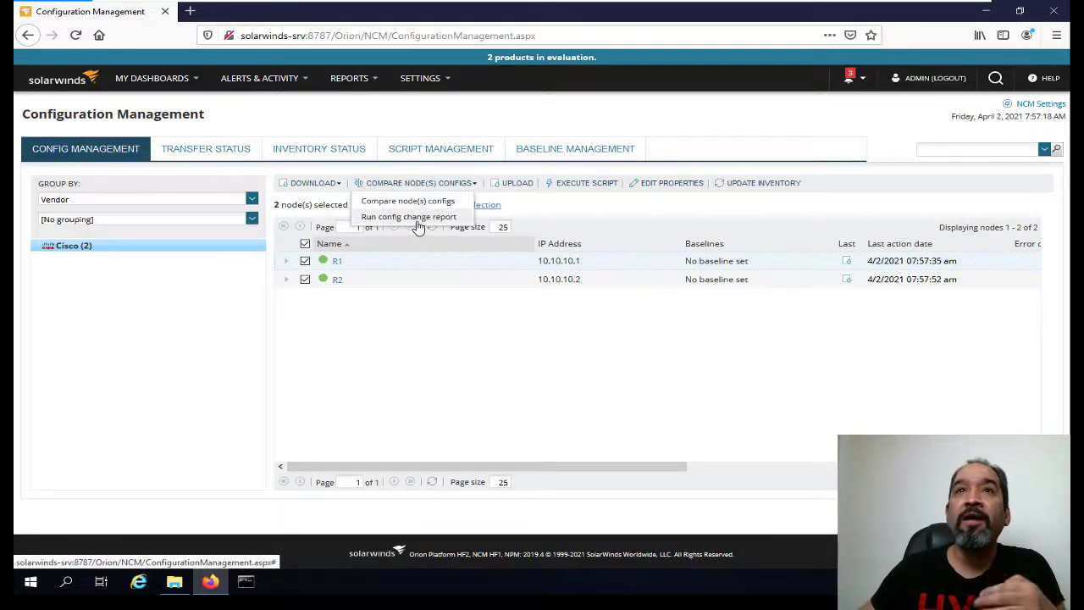
{"action": "left_click", "coordinate": [438, 203]}
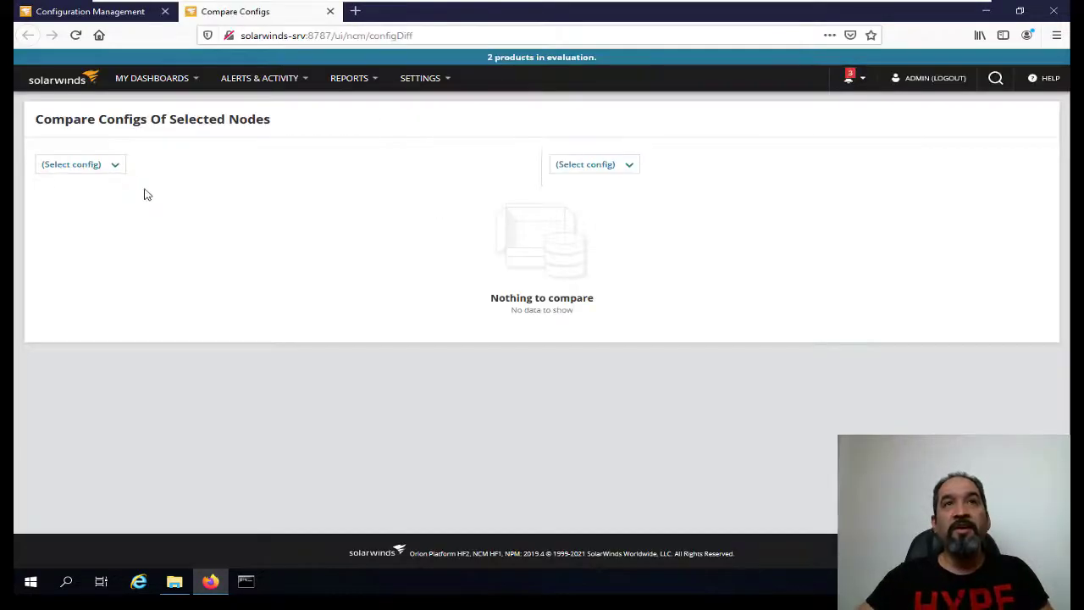
{"action": "left_click", "coordinate": [114, 165]}
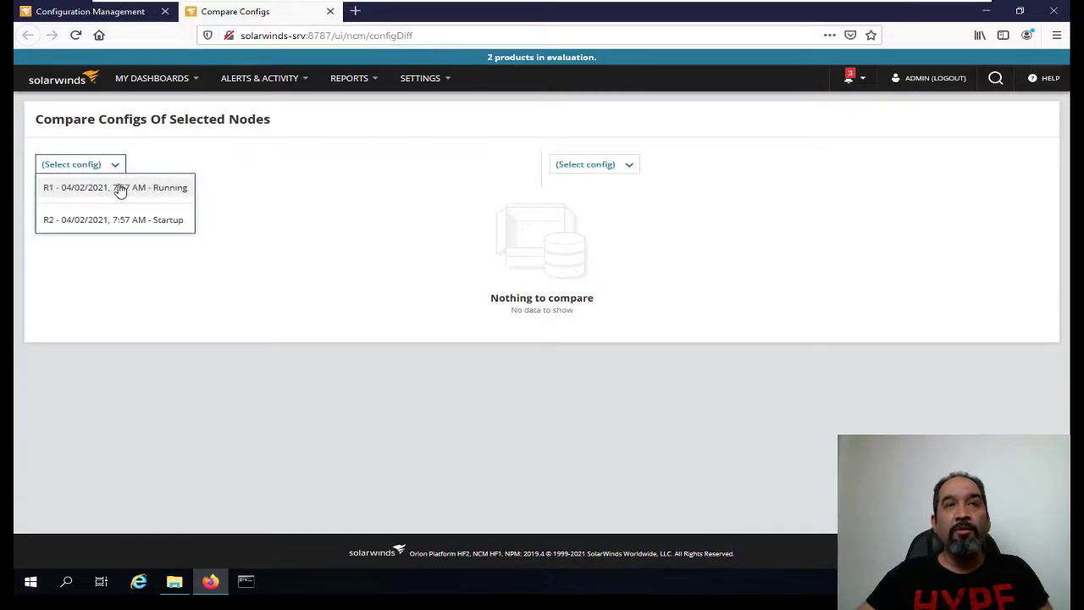
{"action": "left_click", "coordinate": [131, 188]}
{"action": "left_click", "coordinate": [617, 168]}
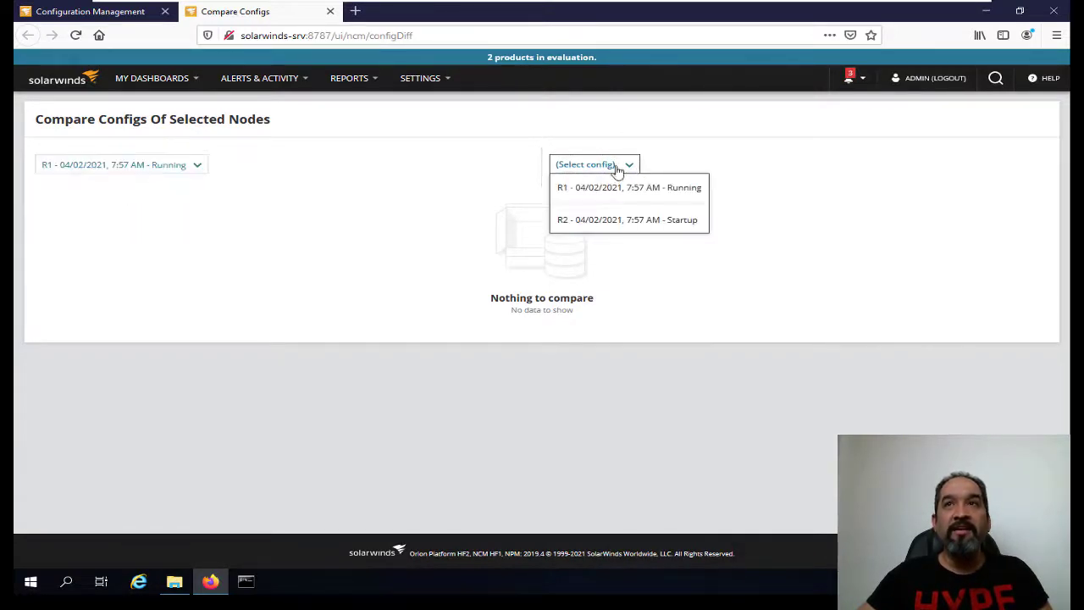
{"action": "left_click", "coordinate": [664, 222]}
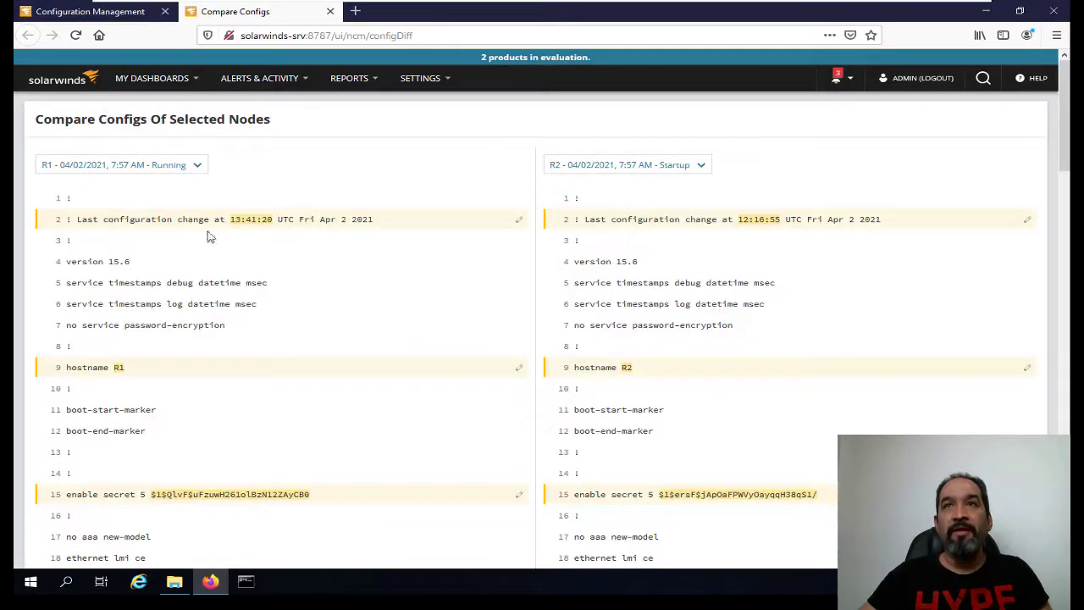
Scroll through the diff and highlight the 'no cdp enable' line in R2's config.
{"action": "scroll", "coordinate": [762, 254], "scroll_direction": "down", "scroll_amount": 5}
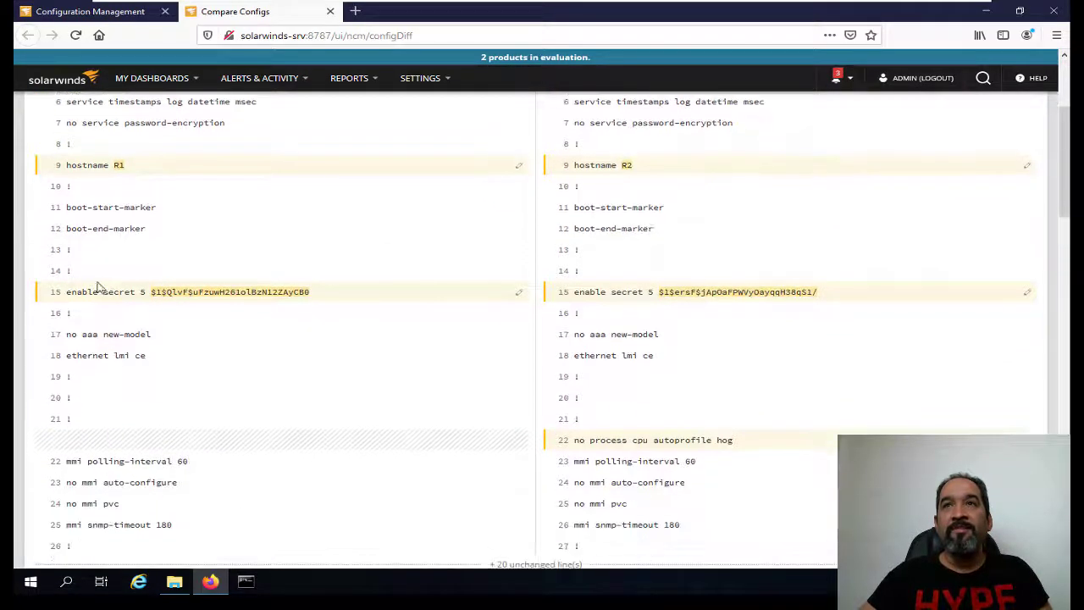
{"action": "scroll", "coordinate": [688, 315], "scroll_direction": "down", "scroll_amount": 13}
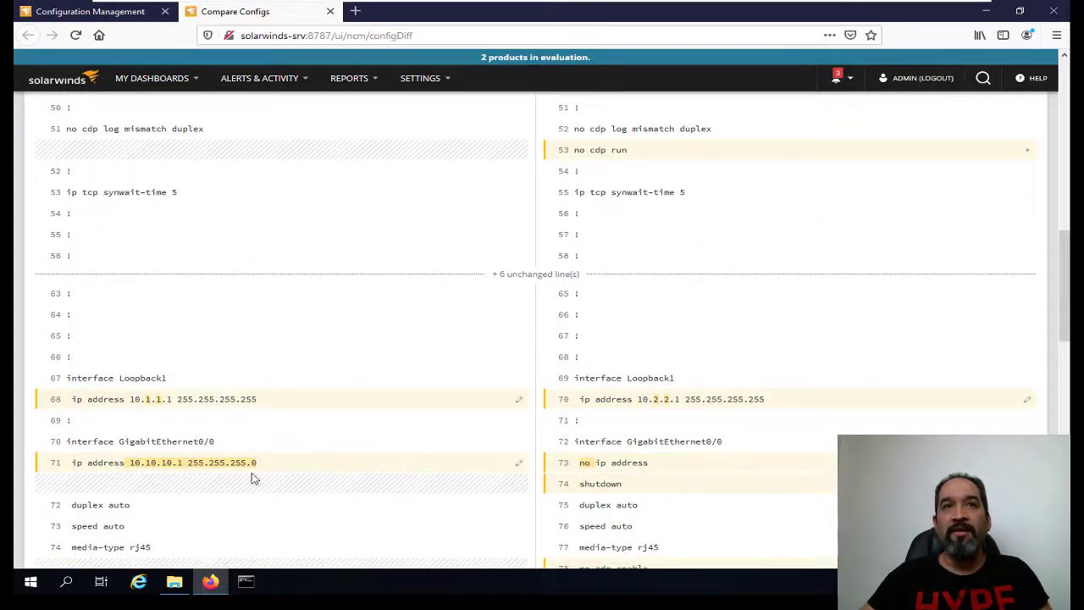
{"action": "scroll", "coordinate": [251, 479], "scroll_direction": "down", "scroll_amount": 14}
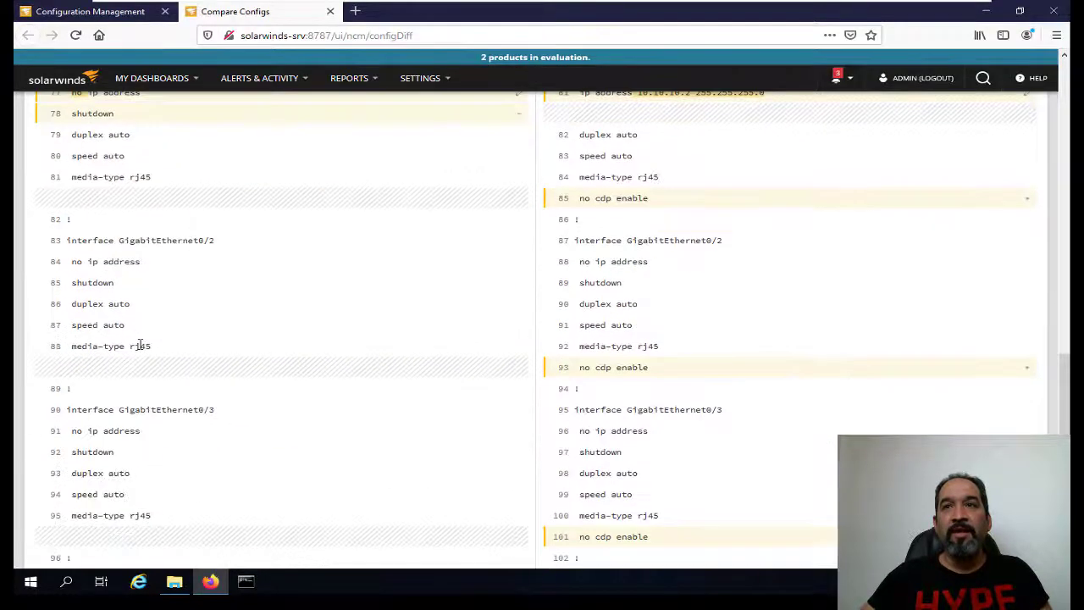
{"action": "scroll", "coordinate": [144, 343], "scroll_direction": "down", "scroll_amount": 3}
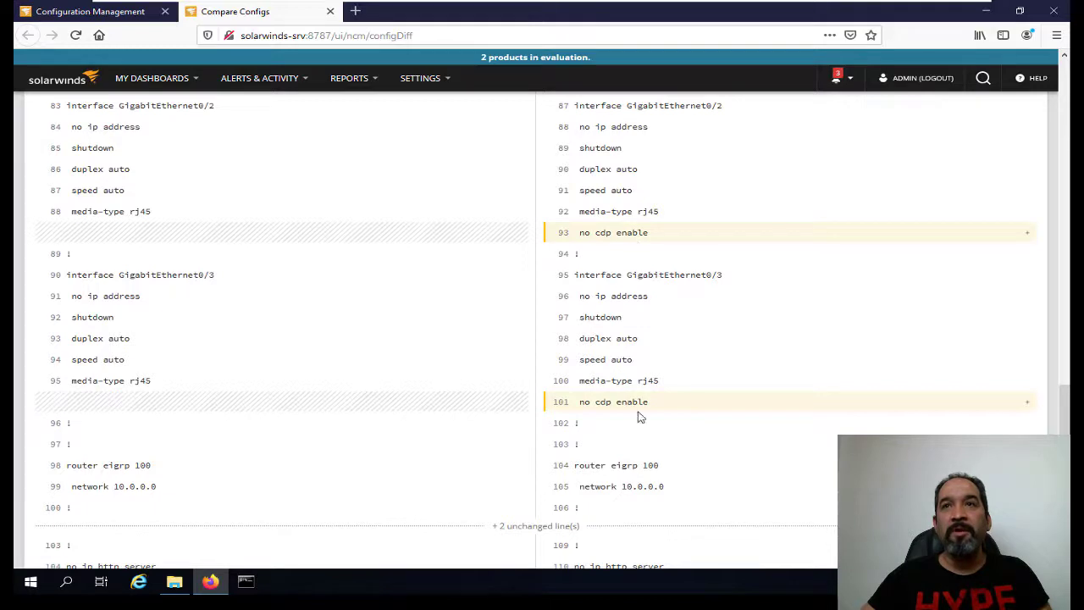
{"action": "triple_click", "coordinate": [653, 235]}
Expand the hidden unchanged lines, then open the left-side R1 config dropdown.
{"action": "scroll", "coordinate": [593, 308], "scroll_direction": "down", "scroll_amount": 6}
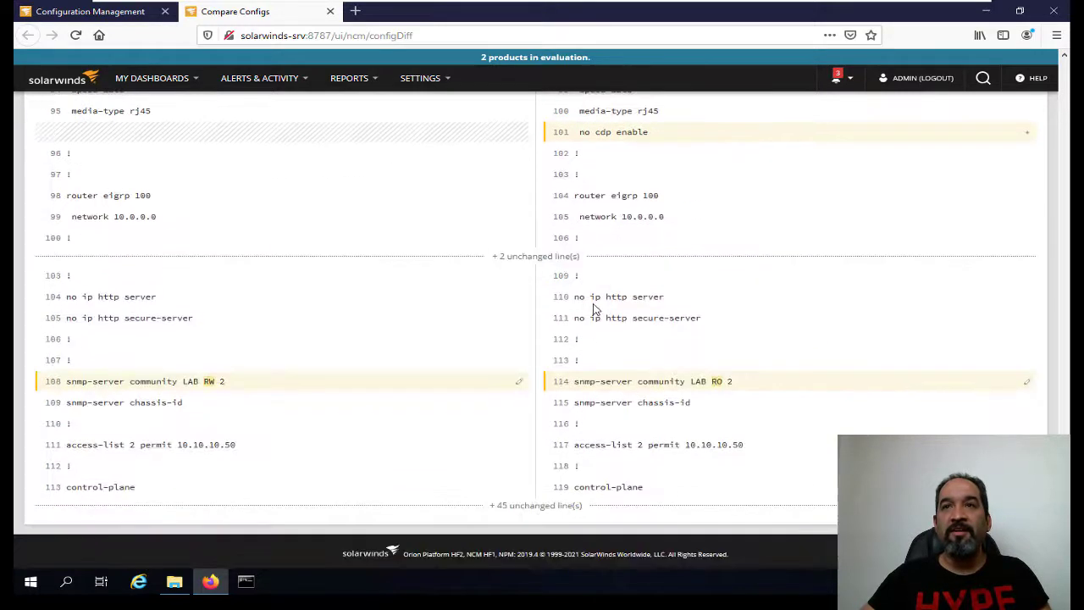
{"action": "scroll", "coordinate": [551, 385], "scroll_direction": "up", "scroll_amount": 20}
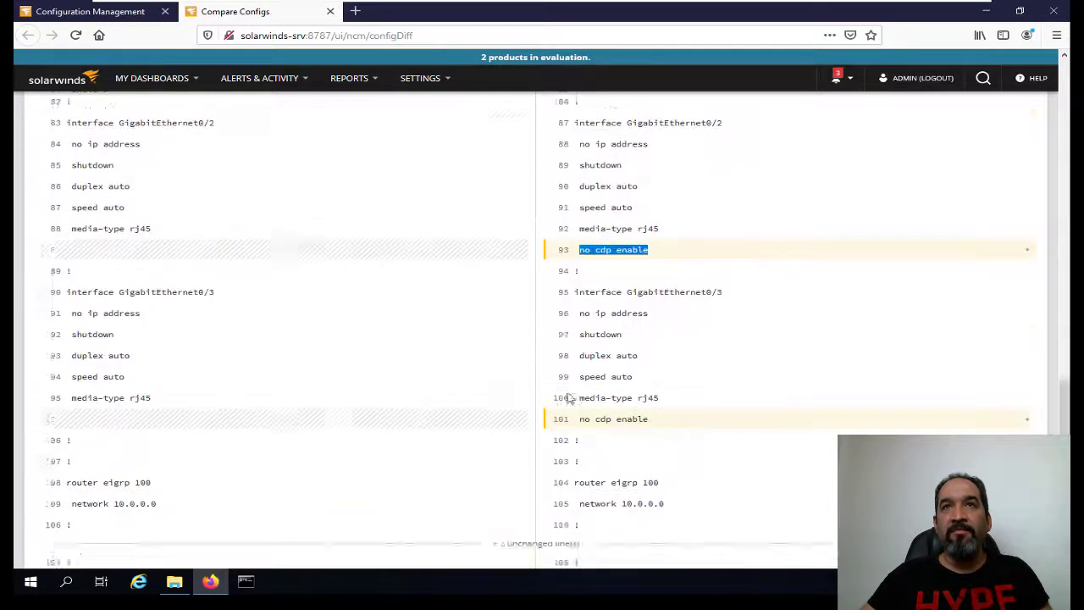
{"action": "scroll", "coordinate": [407, 444], "scroll_direction": "down", "scroll_amount": 10}
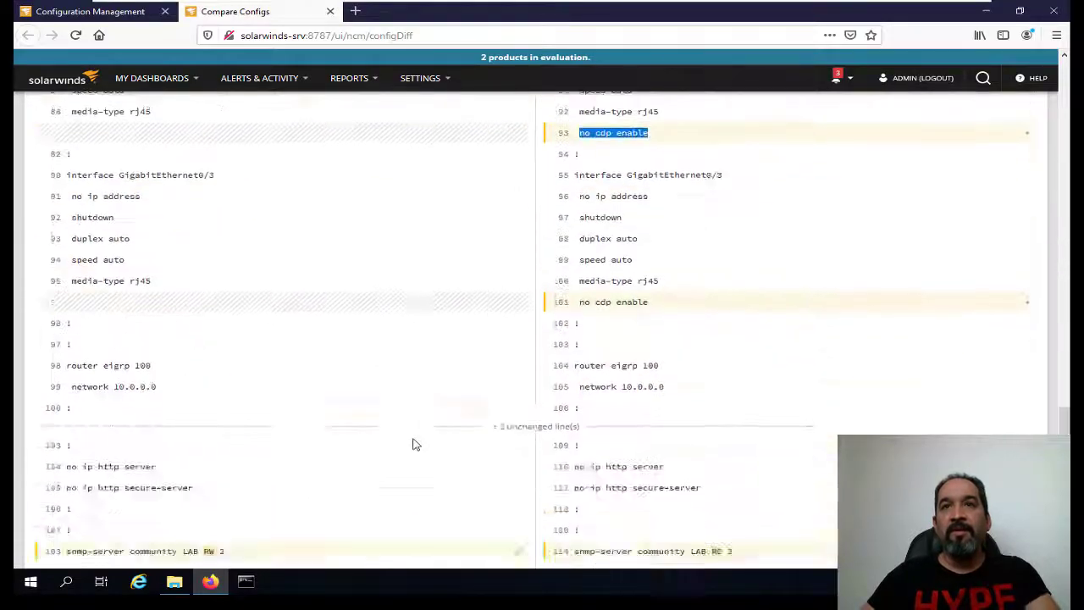
{"action": "scroll", "coordinate": [483, 483], "scroll_direction": "up", "scroll_amount": 4}
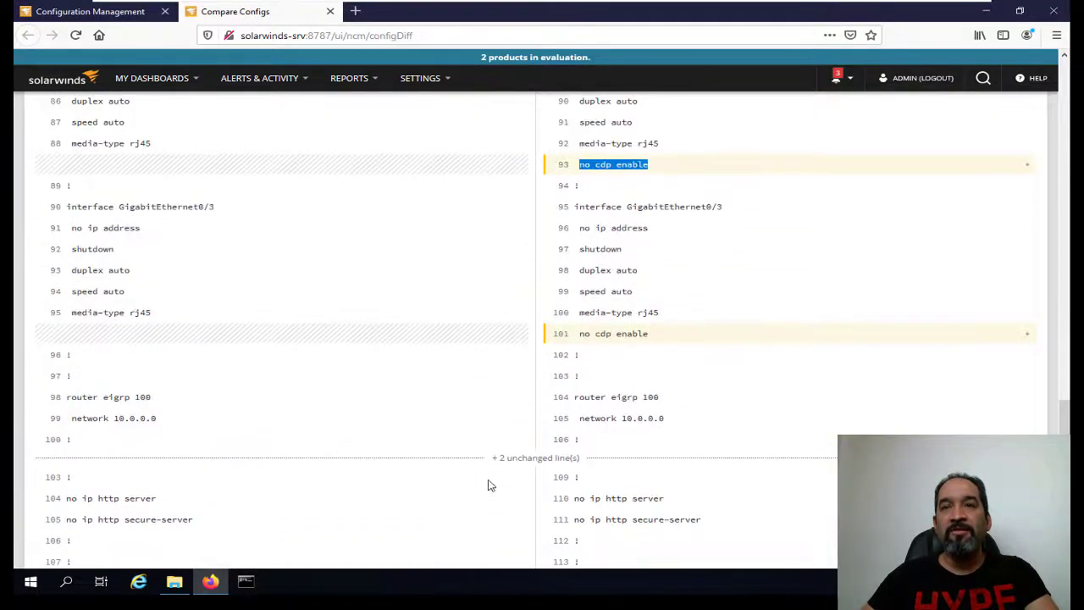
{"action": "scroll", "coordinate": [508, 496], "scroll_direction": "down", "scroll_amount": 5}
{"action": "left_click", "coordinate": [515, 506]}
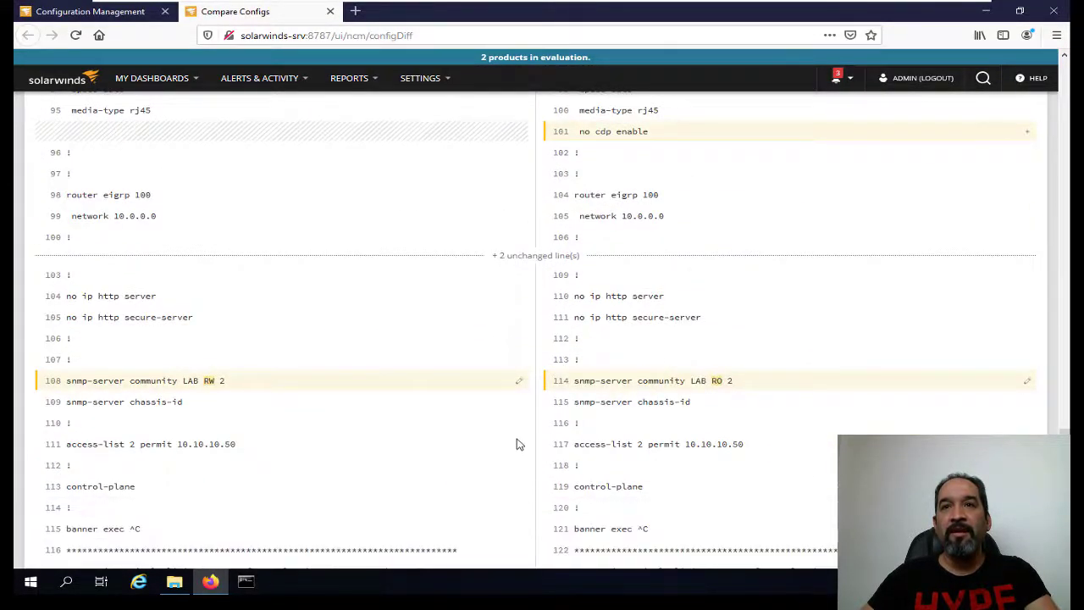
{"action": "scroll", "coordinate": [520, 444], "scroll_direction": "down", "scroll_amount": 3}
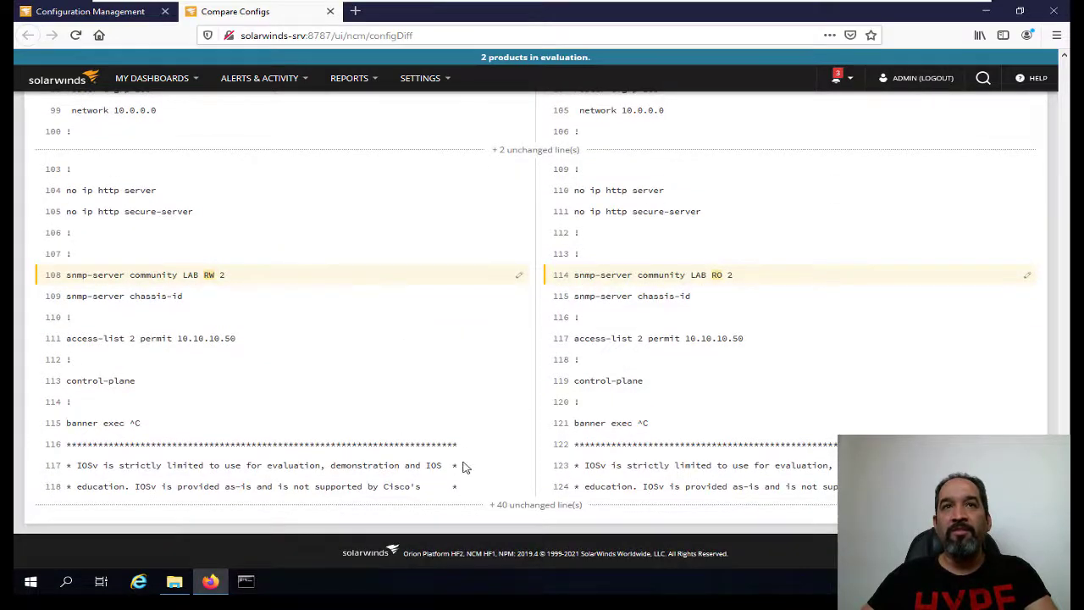
{"action": "scroll", "coordinate": [457, 415], "scroll_direction": "up", "scroll_amount": 15}
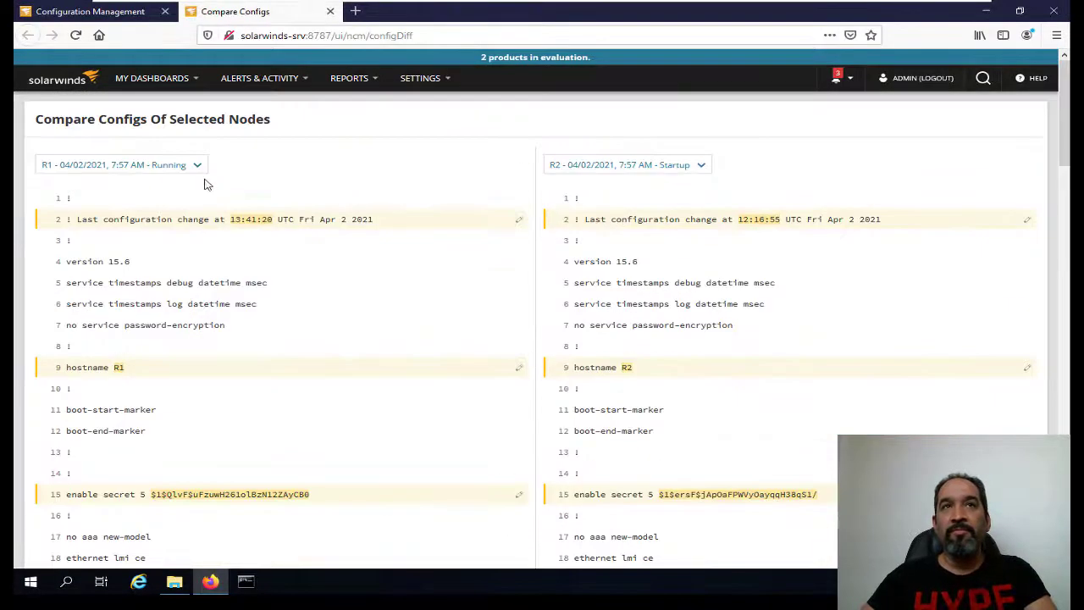
{"action": "left_click", "coordinate": [199, 170]}
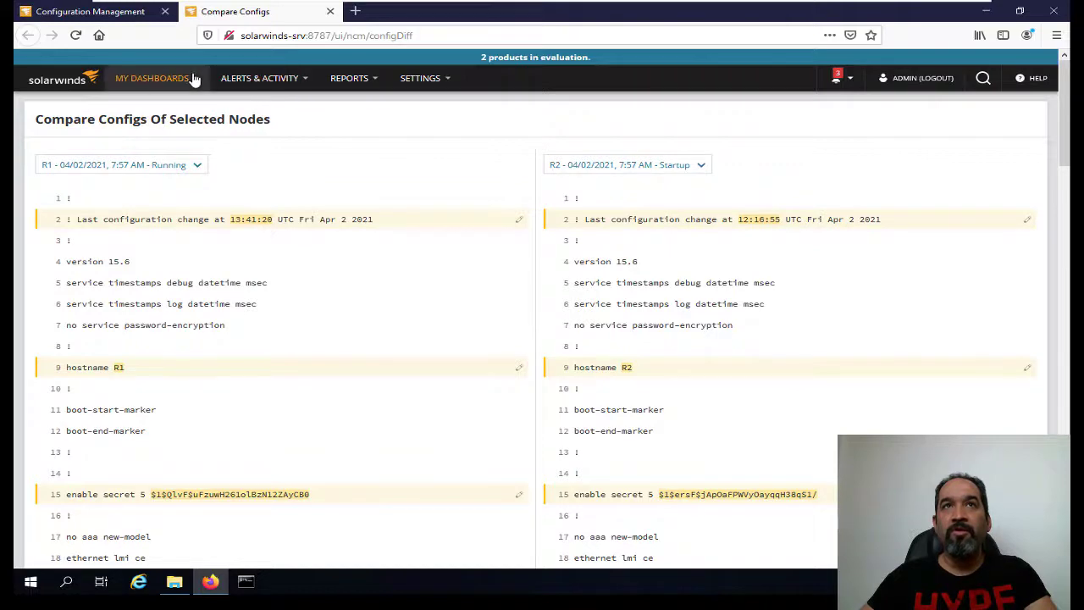
Return to Configuration Management and view the Transfer Status list.
{"action": "mouse_move", "coordinate": [194, 77]}
{"action": "left_click", "coordinate": [395, 166]}
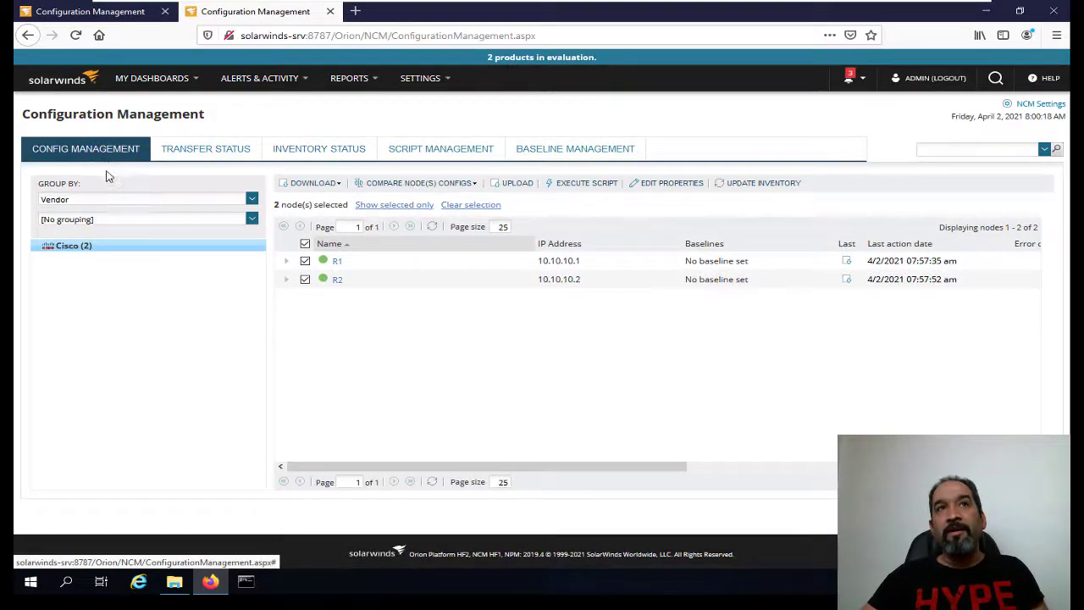
{"action": "left_click", "coordinate": [222, 153]}
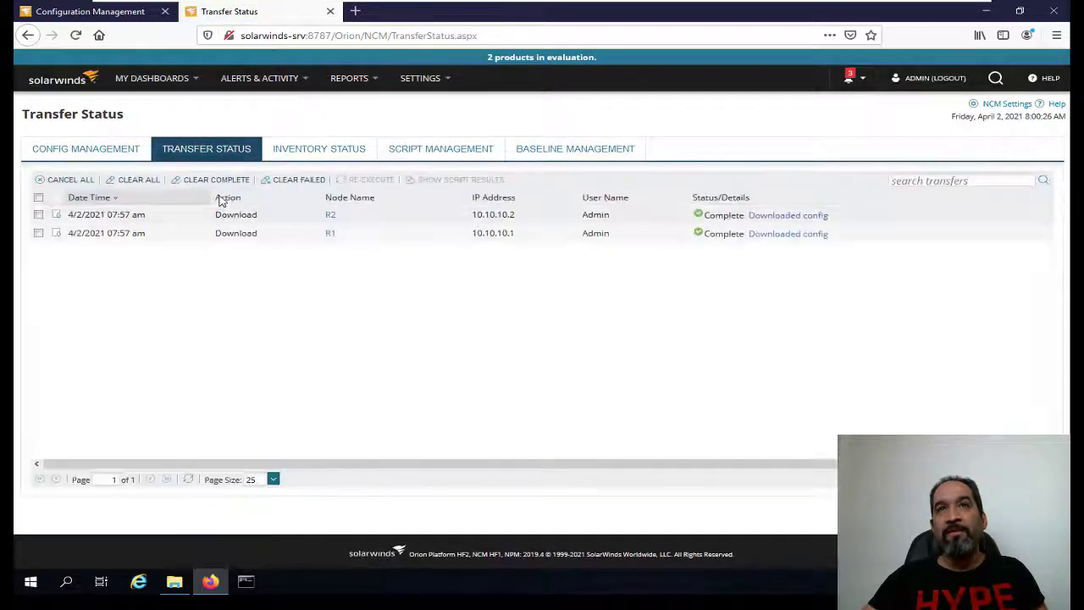
View R2's downloaded startup config in a new tab, then return to Transfer Status.
{"action": "left_click", "coordinate": [802, 235]}
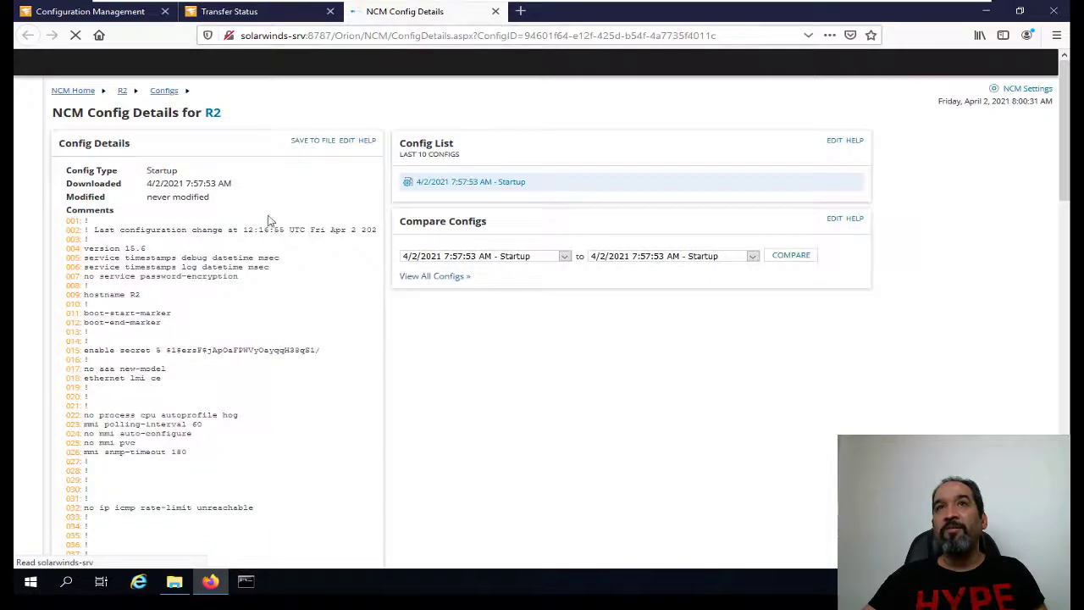
{"action": "scroll", "coordinate": [216, 223], "scroll_direction": "down", "scroll_amount": 3}
{"action": "scroll", "coordinate": [216, 223], "scroll_direction": "up", "scroll_amount": 3}
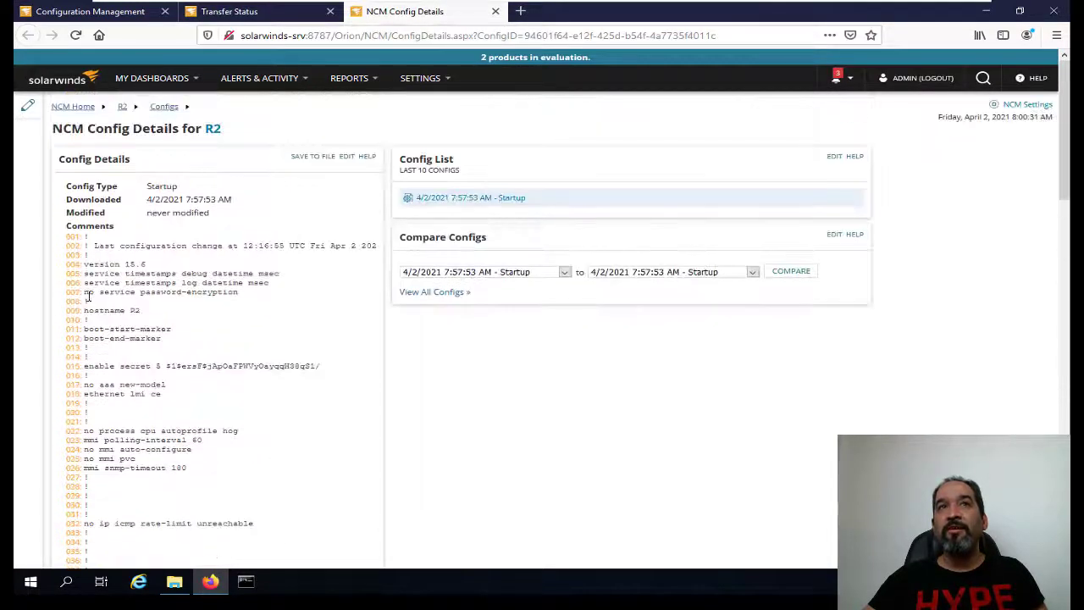
{"action": "left_click_drag", "start_coordinate": [85, 246], "coordinate": [198, 490]}
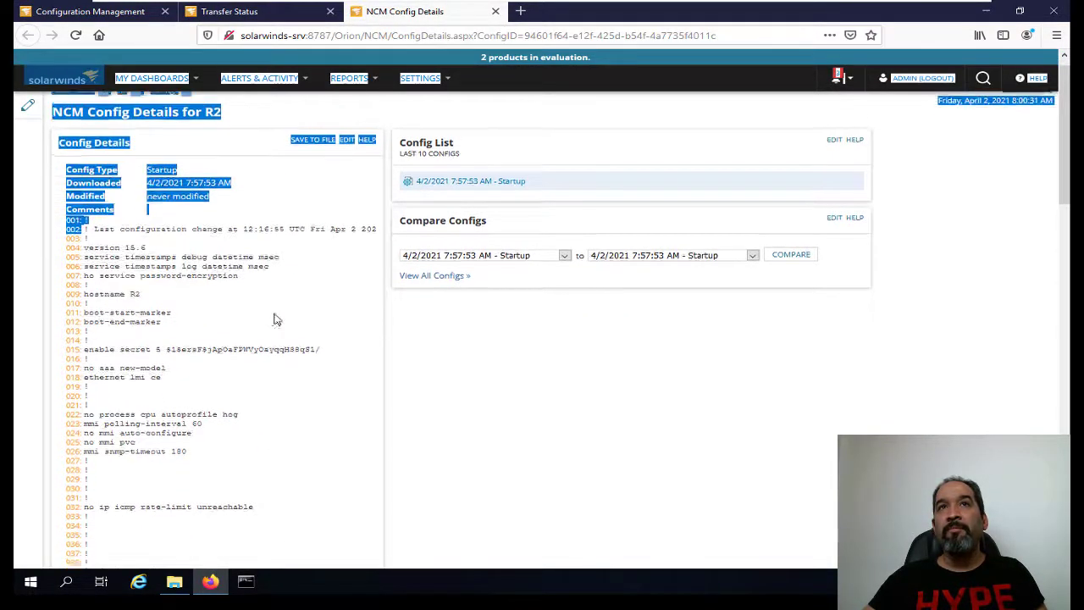
{"action": "left_click", "coordinate": [269, 366]}
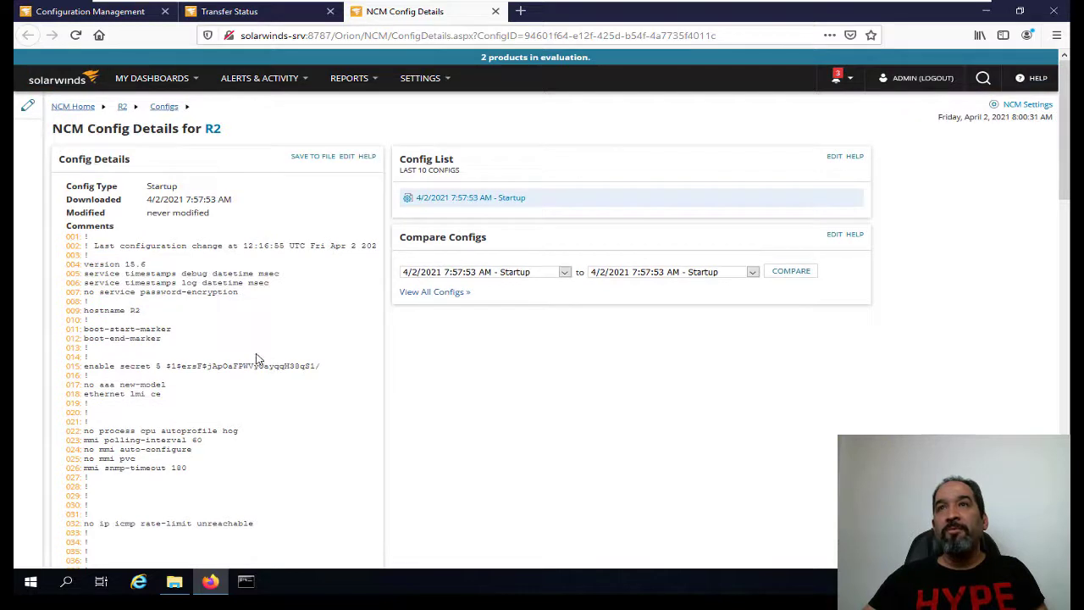
{"action": "left_click", "coordinate": [233, 11]}
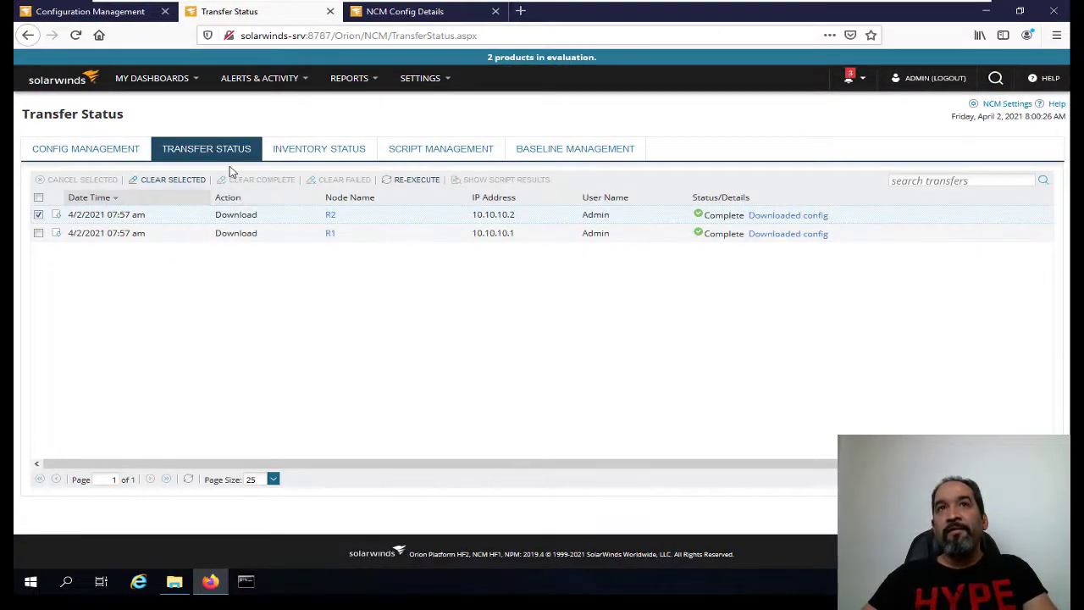
Check Inventory Status, then return to the Config Management node list.
{"action": "left_click", "coordinate": [331, 154]}
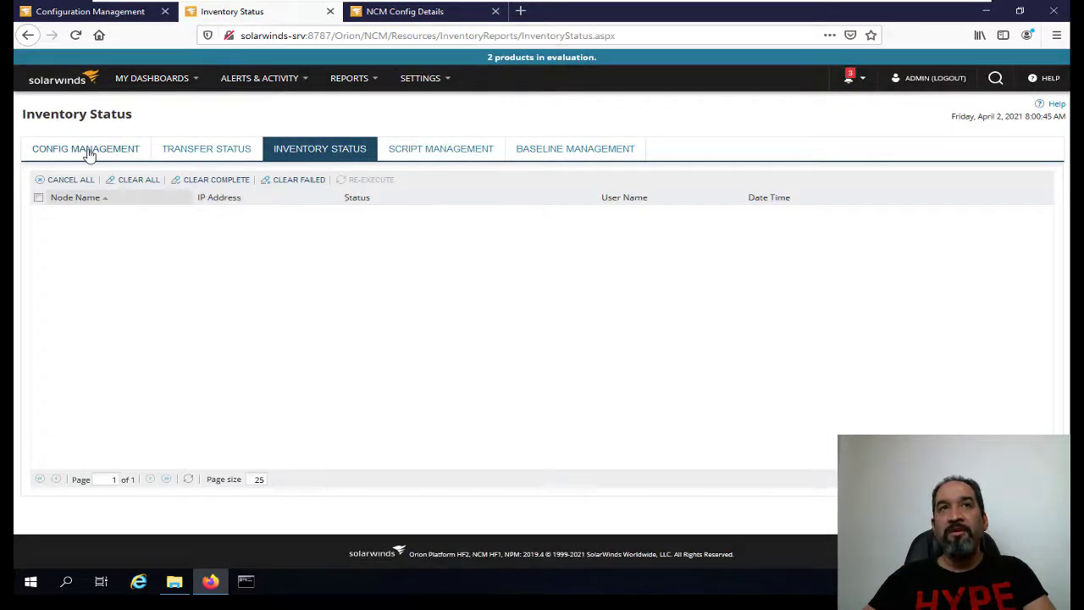
{"action": "left_click", "coordinate": [87, 151]}
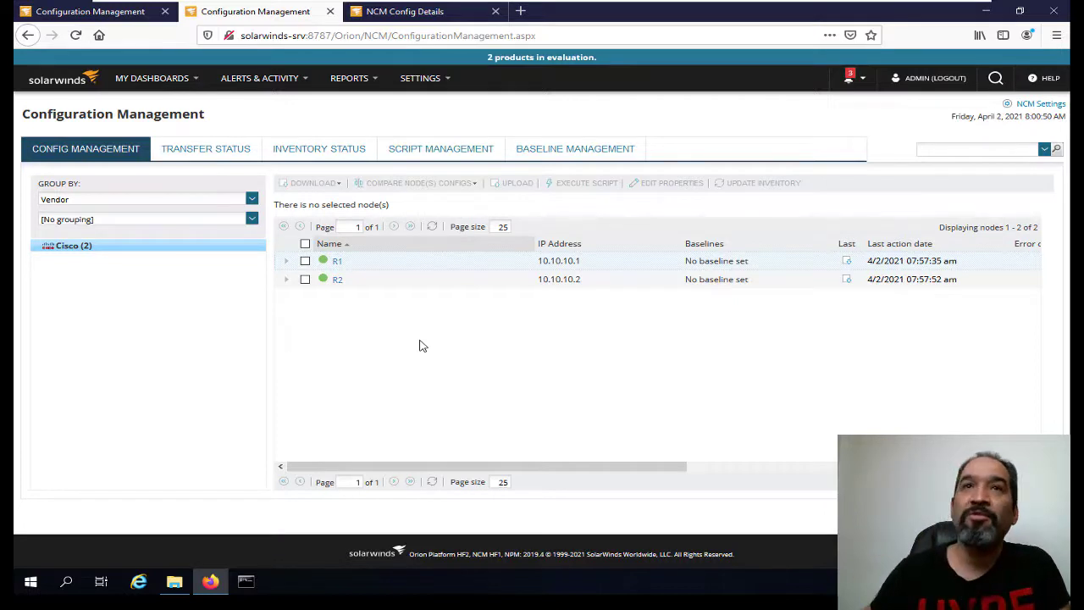
Upload R1's 7:57:38 AM running config back to R1 and confirm.
{"action": "left_click", "coordinate": [306, 261]}
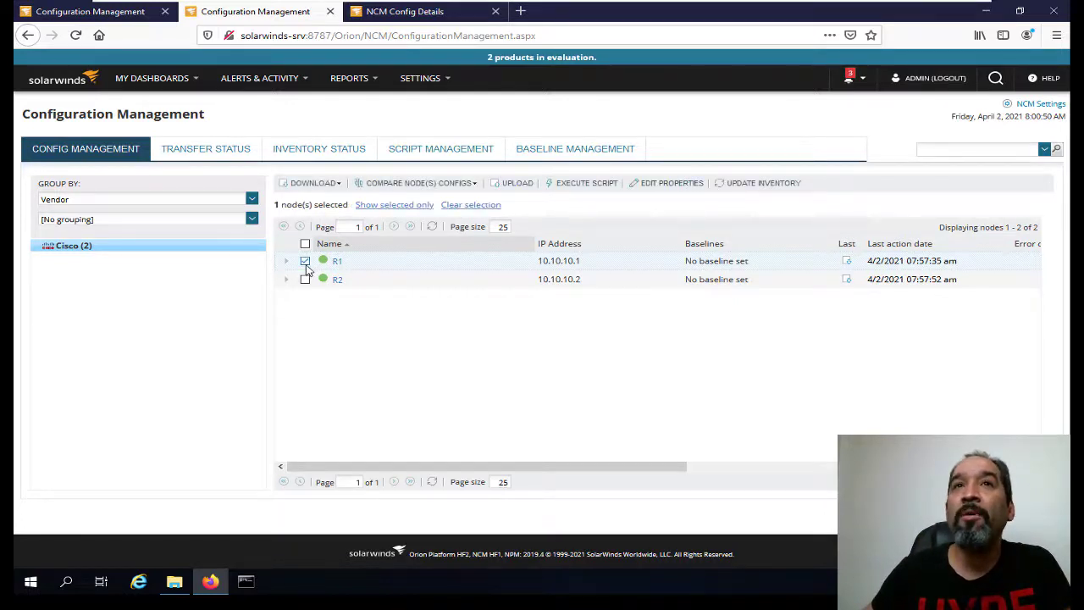
{"action": "left_click", "coordinate": [510, 183]}
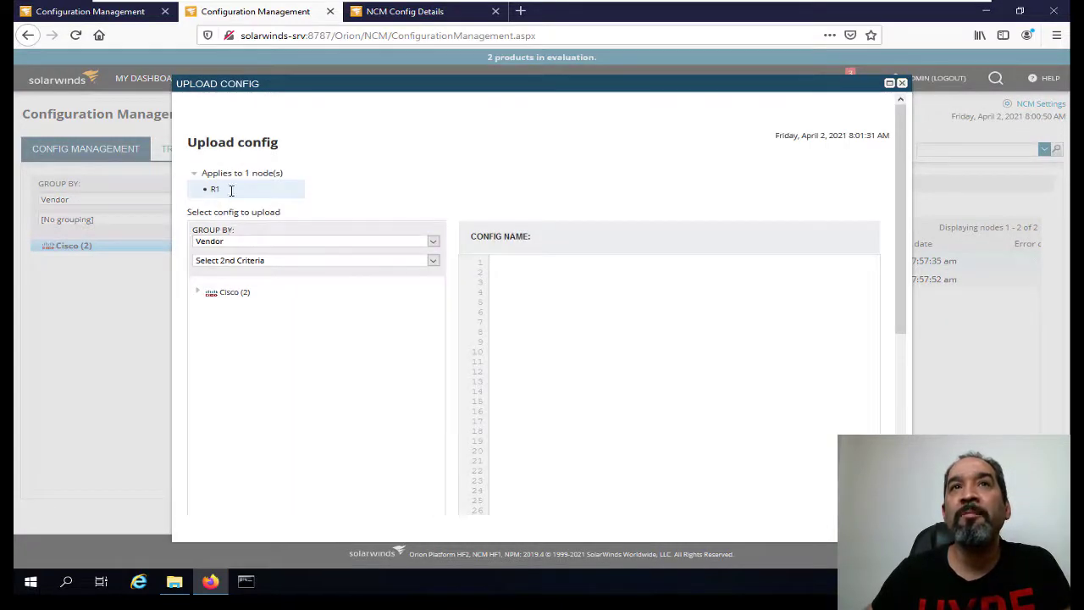
{"action": "left_click", "coordinate": [202, 293]}
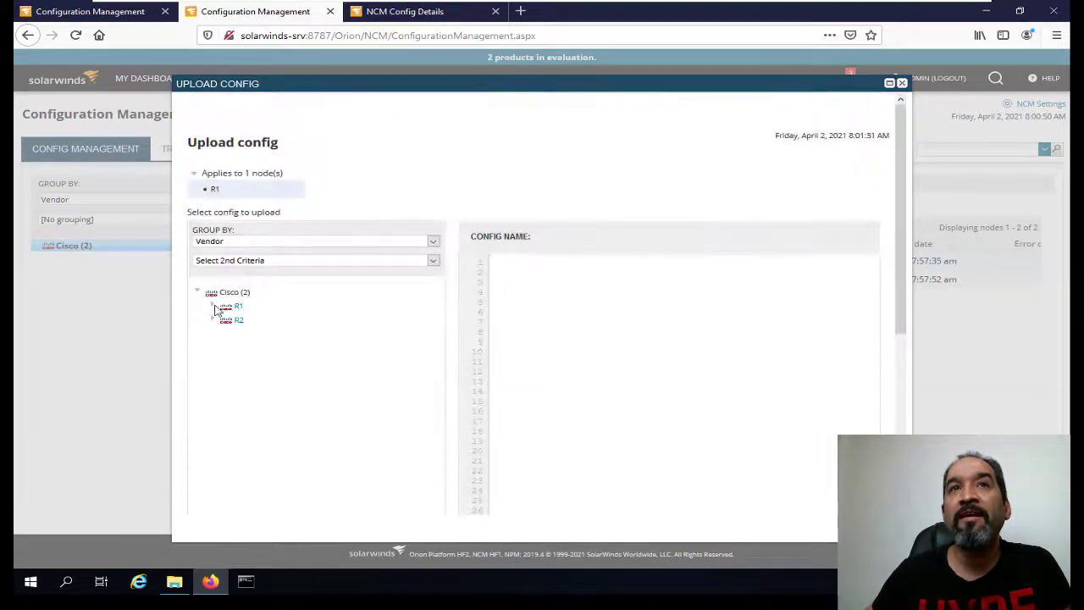
{"action": "left_click", "coordinate": [215, 307]}
{"action": "left_click", "coordinate": [288, 322]}
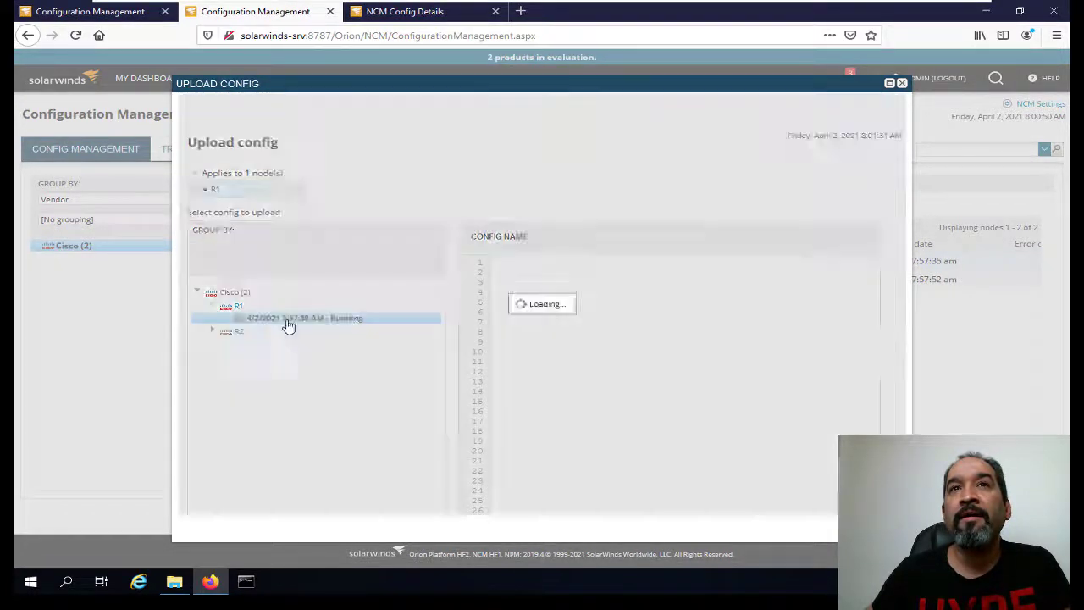
{"action": "scroll", "coordinate": [757, 391], "scroll_direction": "down", "scroll_amount": 10}
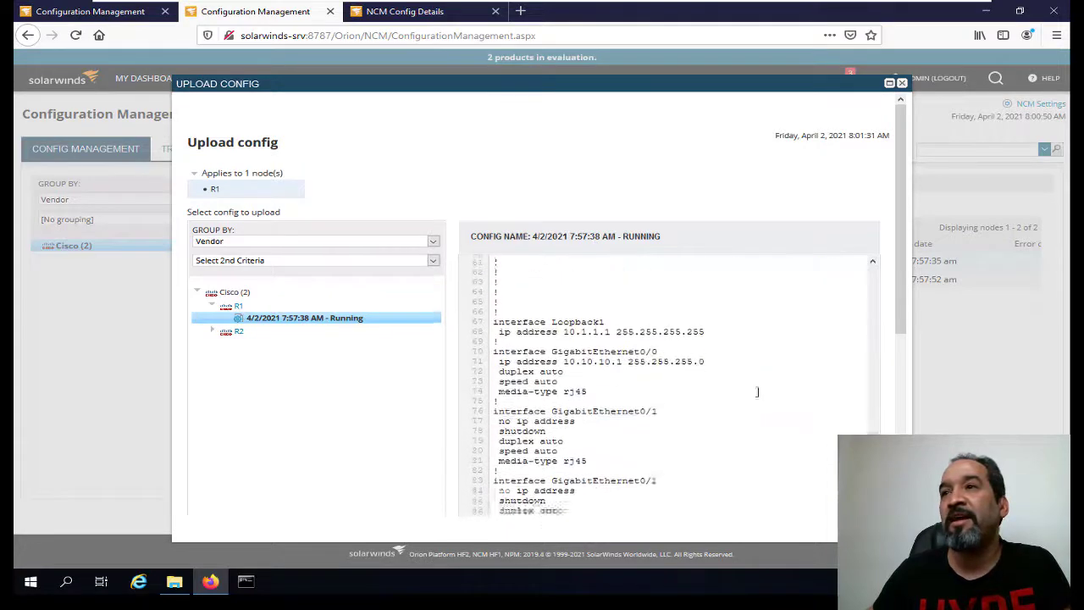
{"action": "scroll", "coordinate": [757, 391], "scroll_direction": "down", "scroll_amount": 15}
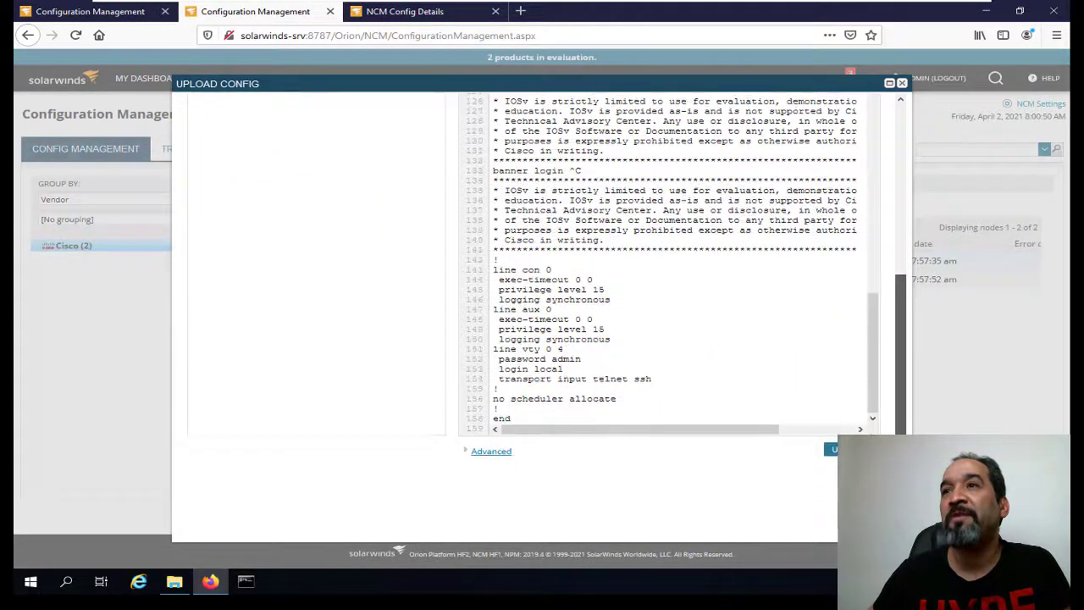
{"action": "left_click", "coordinate": [839, 449]}
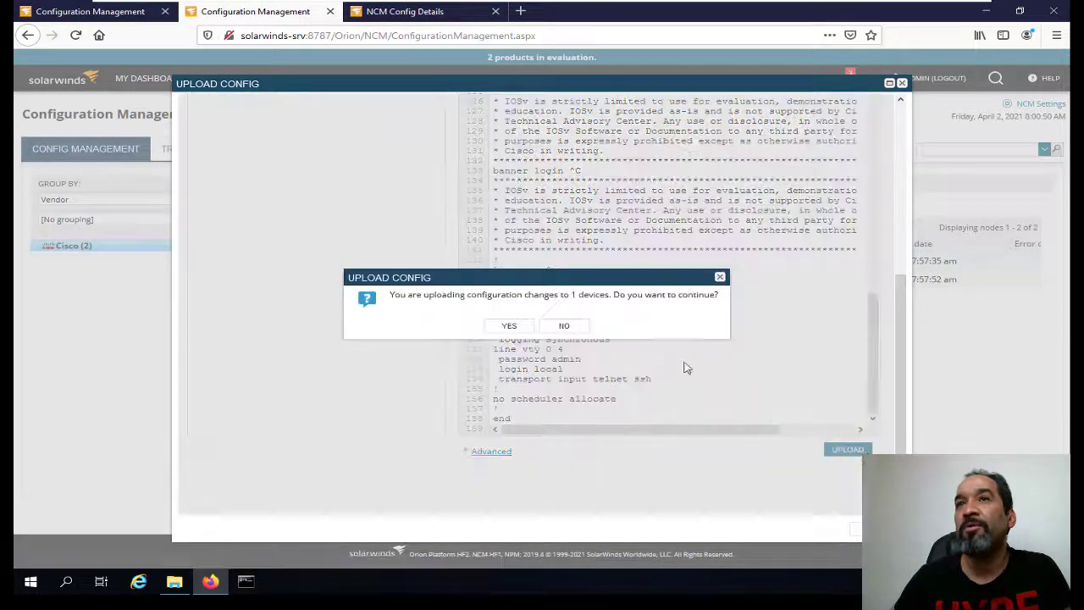
{"action": "left_click", "coordinate": [509, 327]}
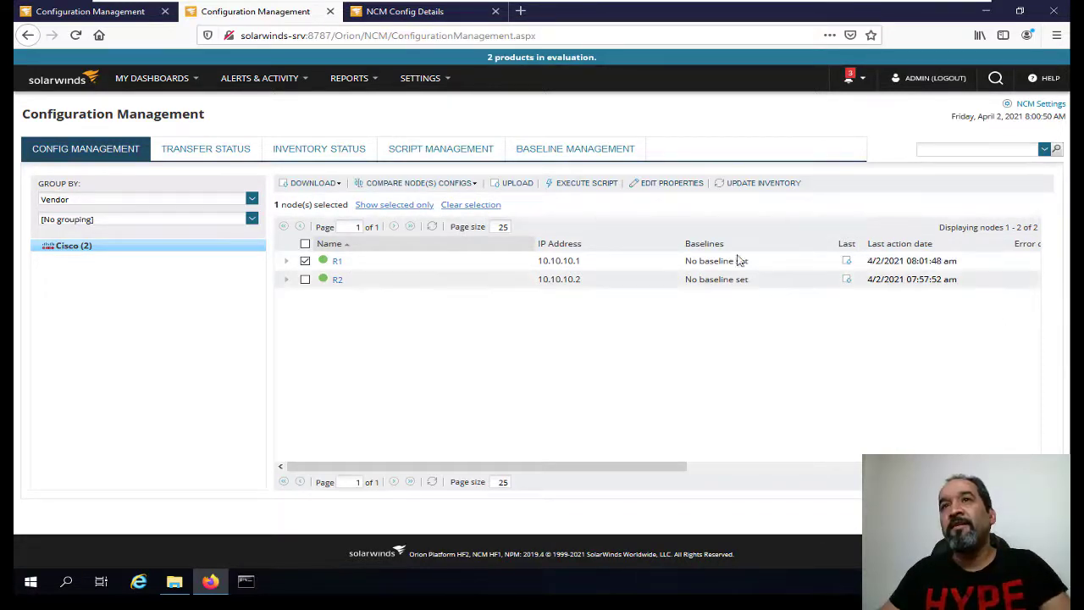
{"action": "left_click_drag", "start_coordinate": [668, 471], "coordinate": [875, 419]}
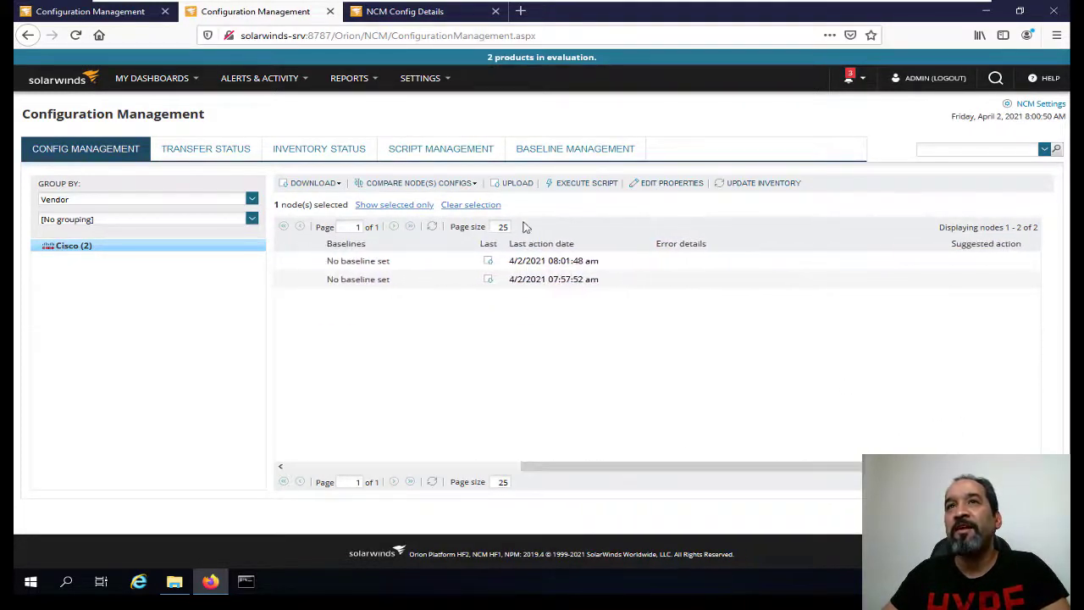
{"action": "left_click_drag", "start_coordinate": [612, 466], "coordinate": [317, 473]}
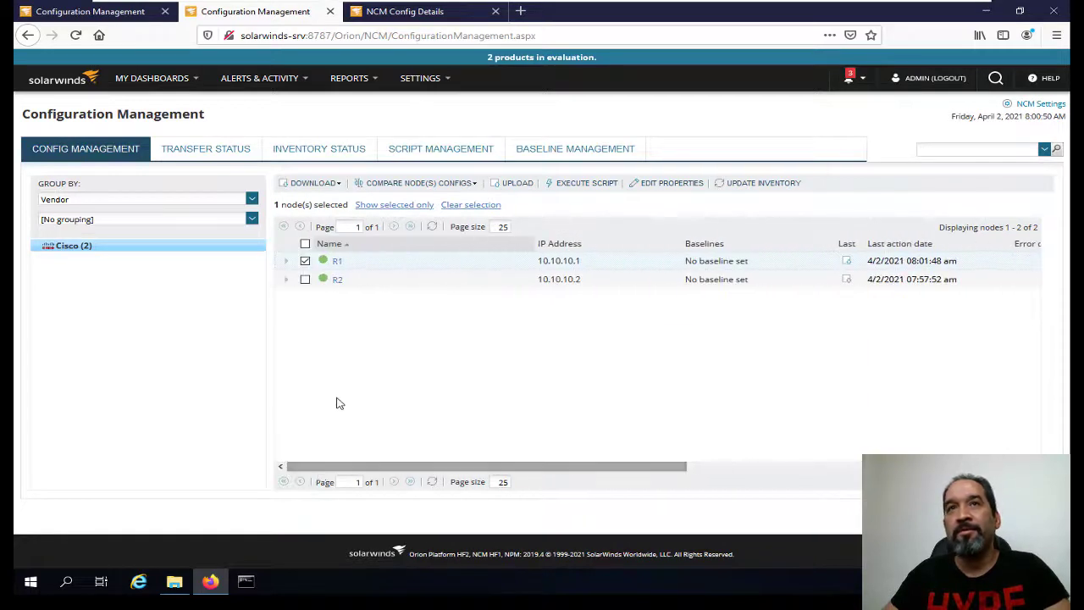
{"action": "left_click", "coordinate": [578, 184]}
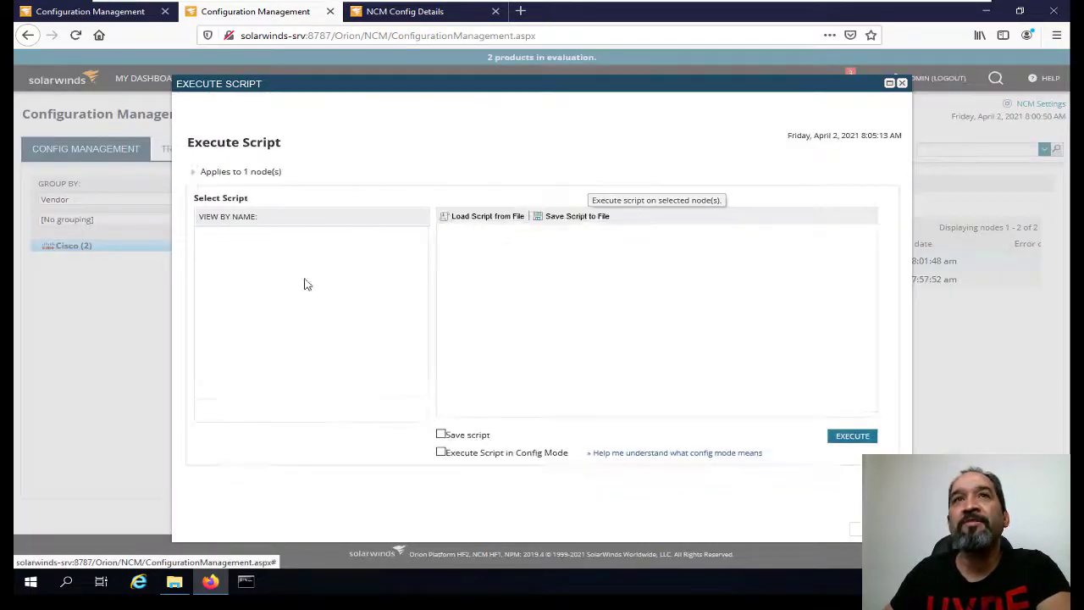
Write a 'conf t / hostname R1' script for R1, review it, and close without executing.
{"action": "left_click", "coordinate": [477, 290]}
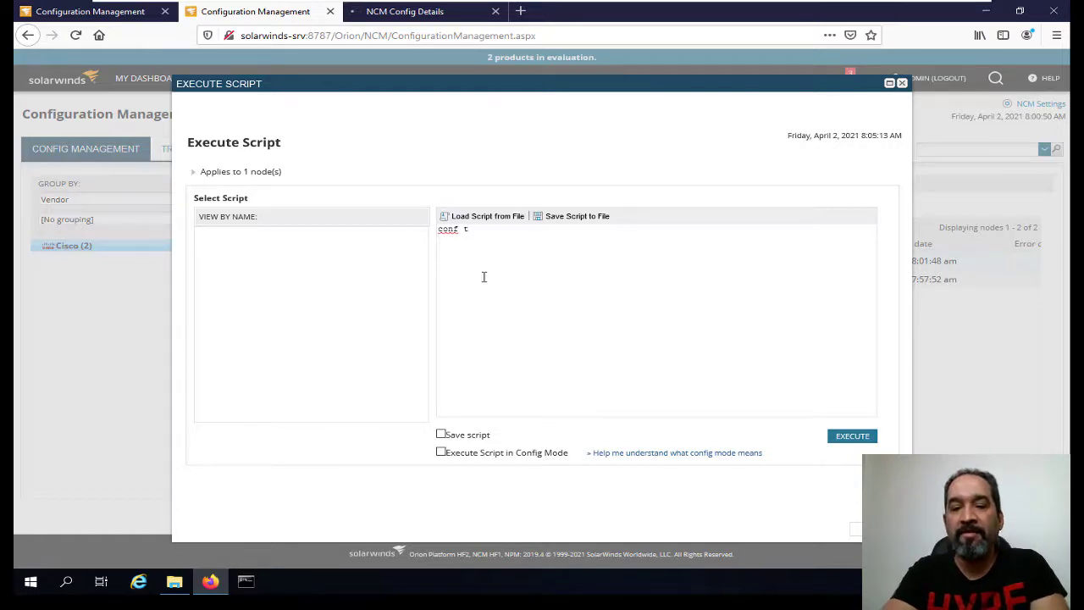
{"action": "type", "text": "os"}
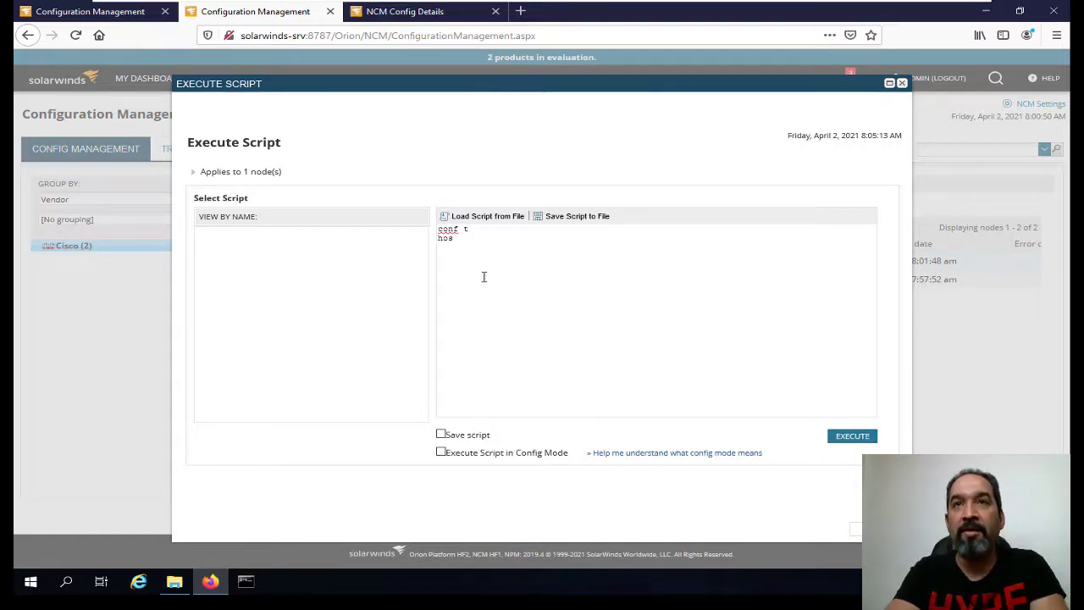
{"action": "type", "text": "tnam"}
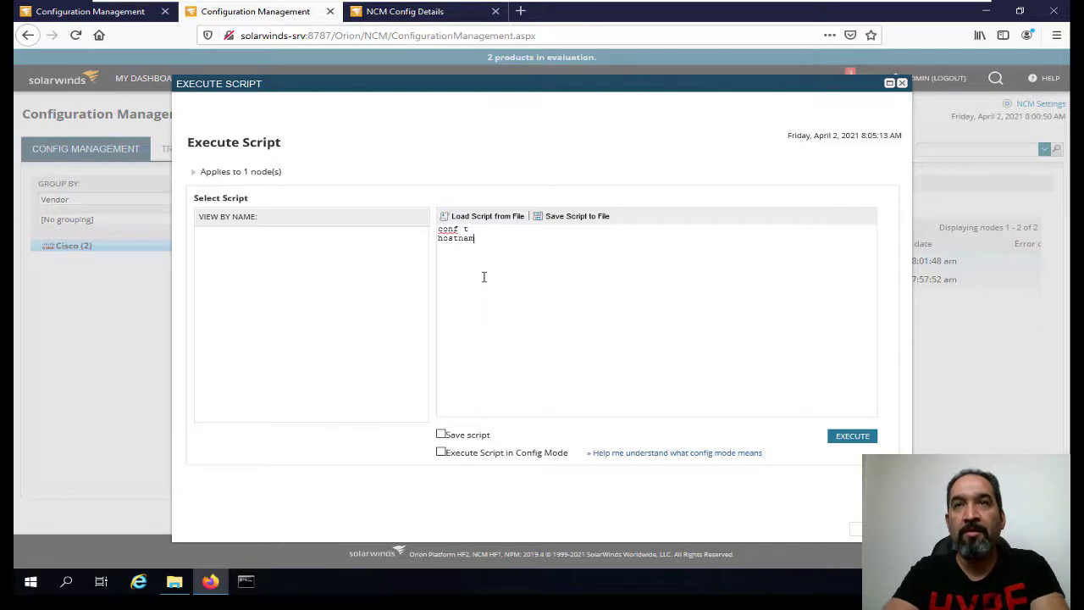
{"action": "type", "text": "e R1"}
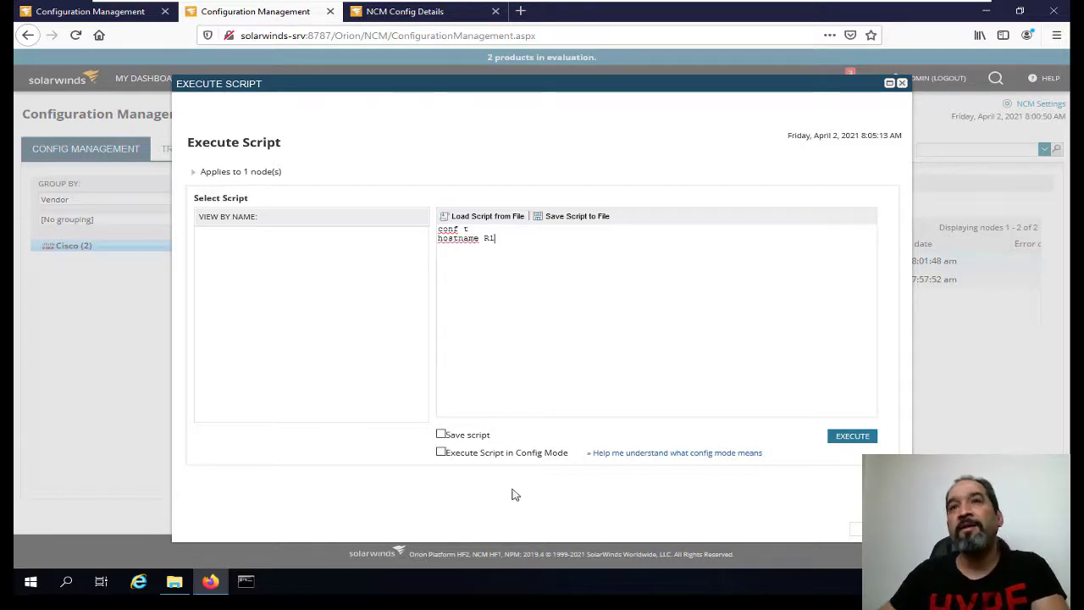
{"action": "left_click", "coordinate": [195, 171]}
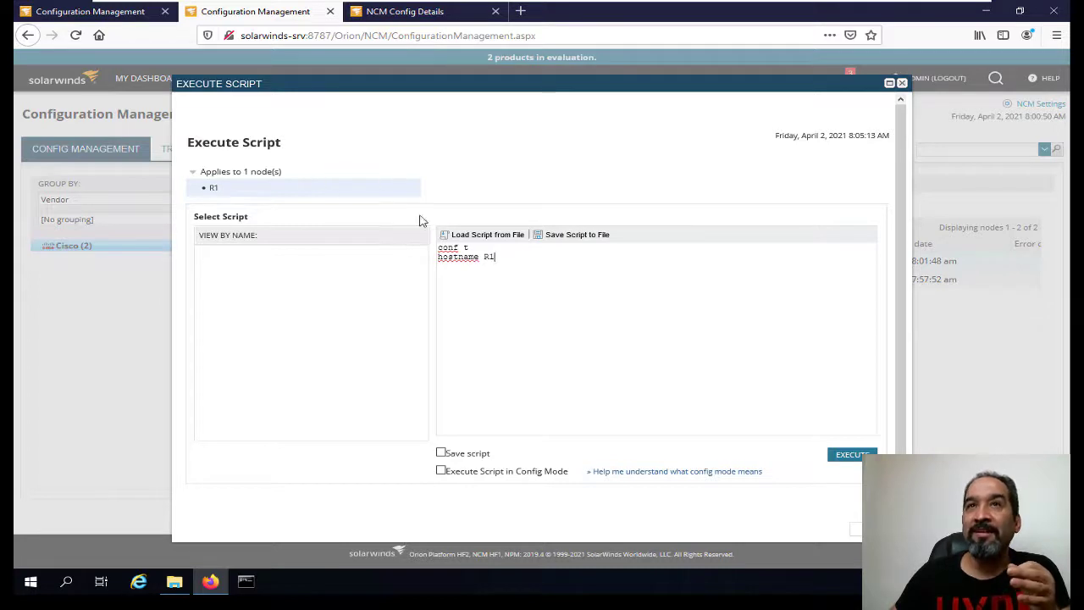
{"action": "left_click_drag", "start_coordinate": [557, 288], "coordinate": [415, 224]}
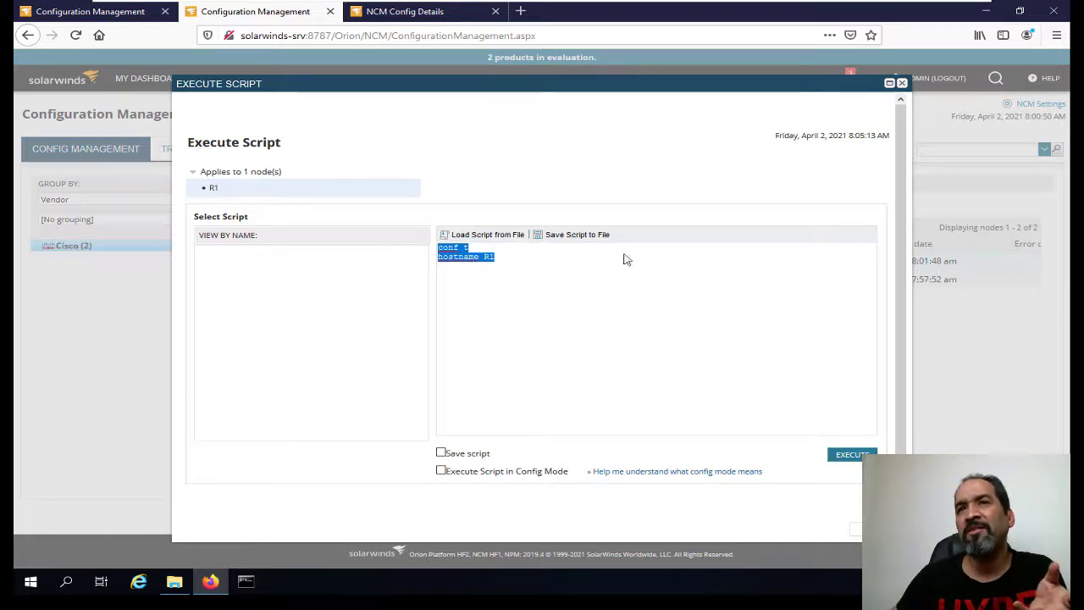
{"action": "scroll", "coordinate": [707, 340], "scroll_direction": "down", "scroll_amount": 1}
{"action": "left_click", "coordinate": [873, 530]}
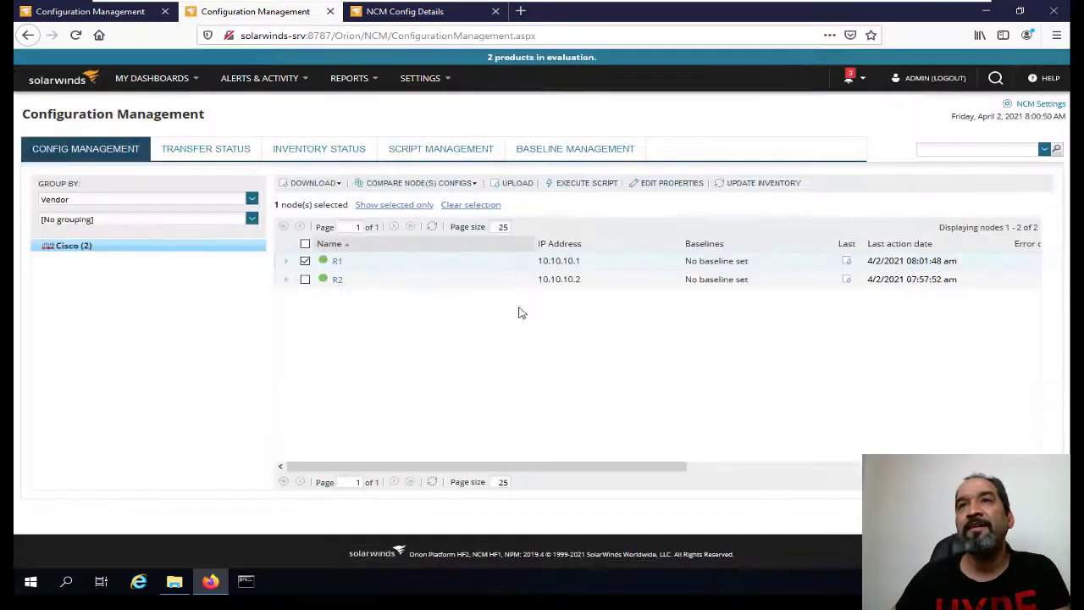
{"action": "left_click", "coordinate": [669, 184]}
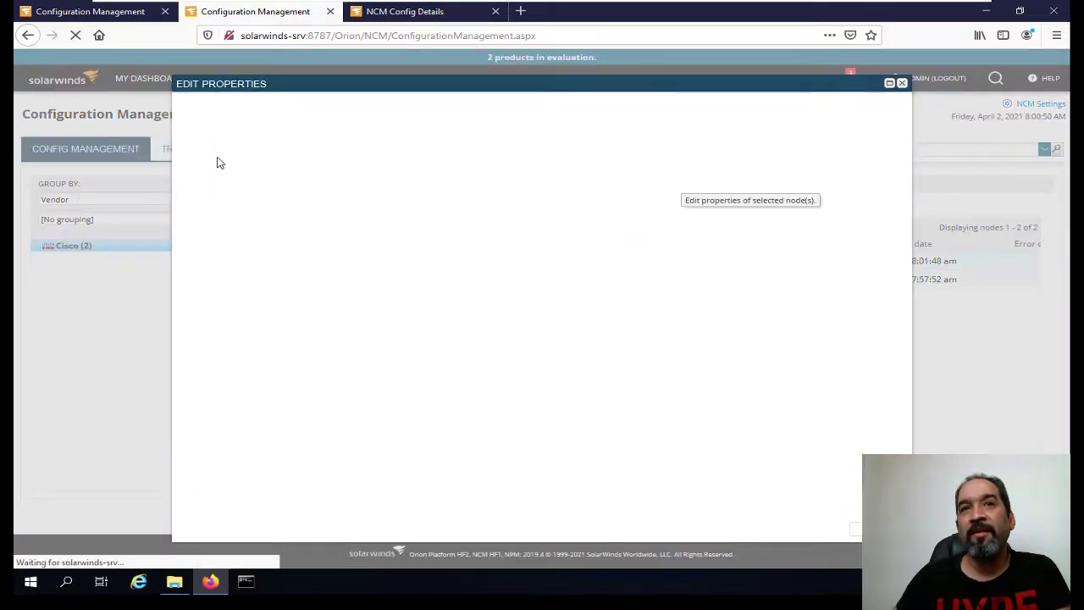
{"action": "scroll", "coordinate": [439, 252], "scroll_direction": "down", "scroll_amount": 15}
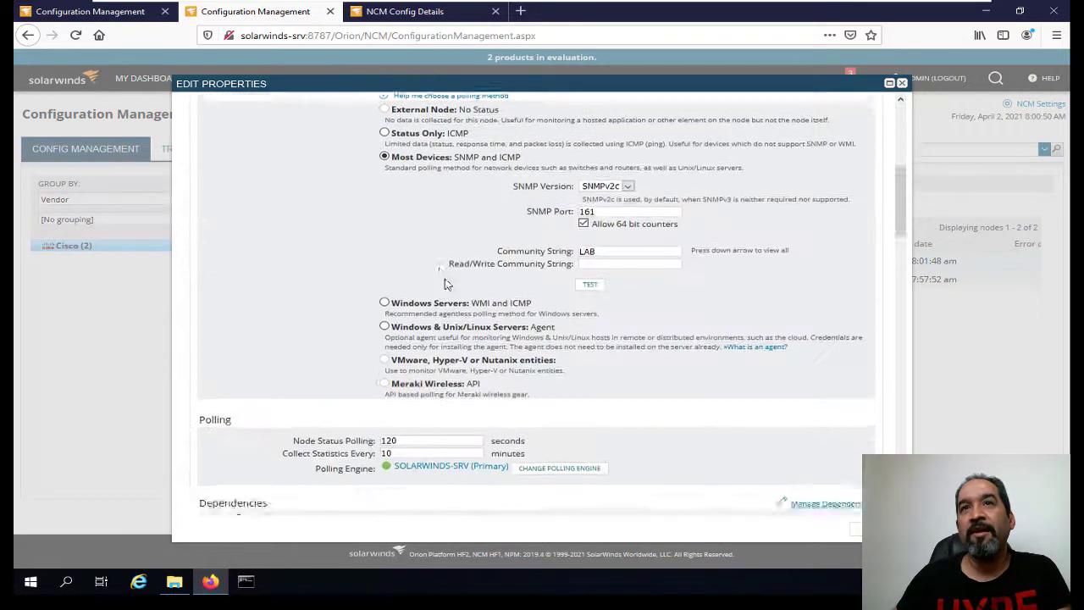
{"action": "scroll", "coordinate": [334, 286], "scroll_direction": "up", "scroll_amount": 15}
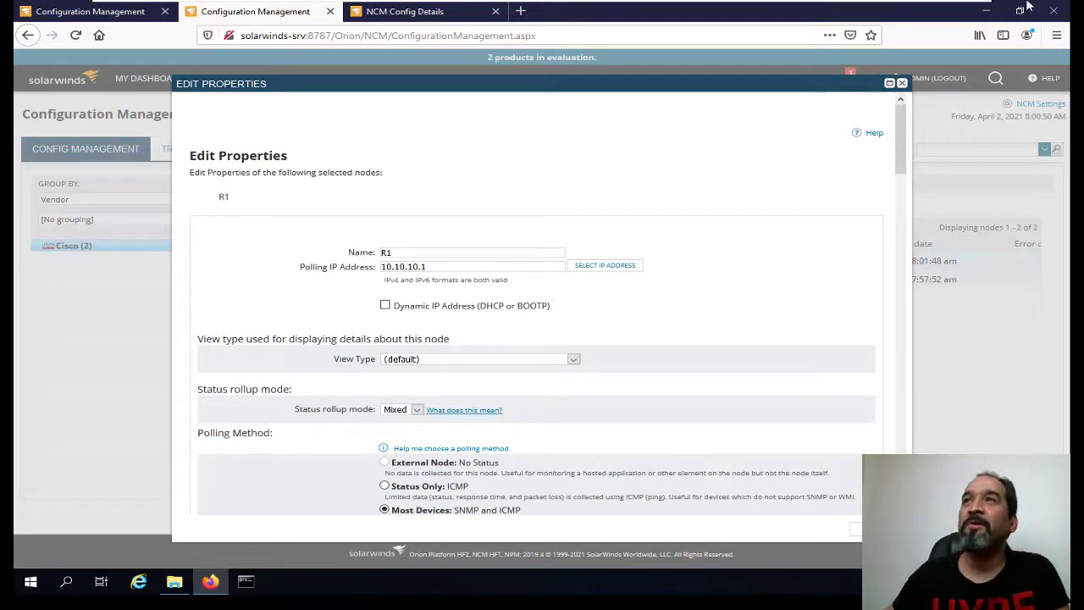
{"action": "left_click", "coordinate": [902, 83]}
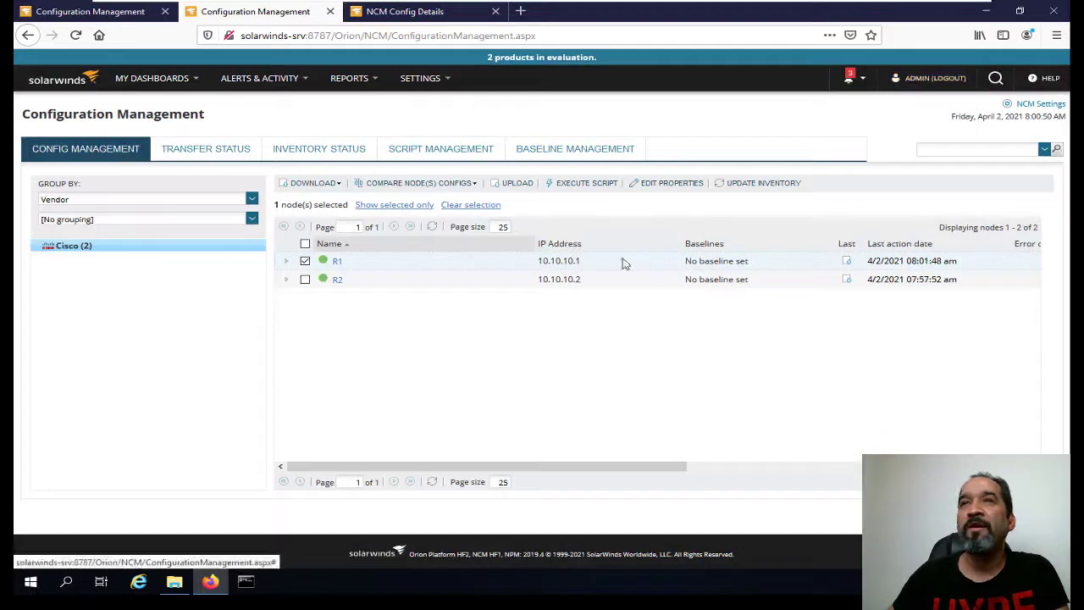
Look over Transfer Status, Inventory Status and the empty Script Management list, then add a script.
{"action": "left_click", "coordinate": [215, 151]}
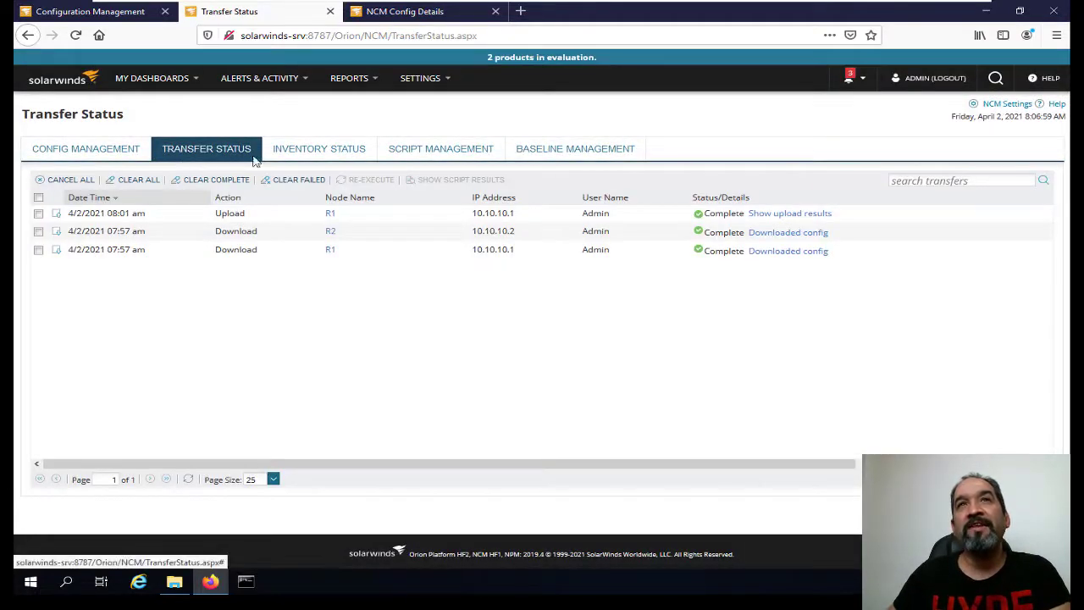
{"action": "left_click", "coordinate": [331, 151]}
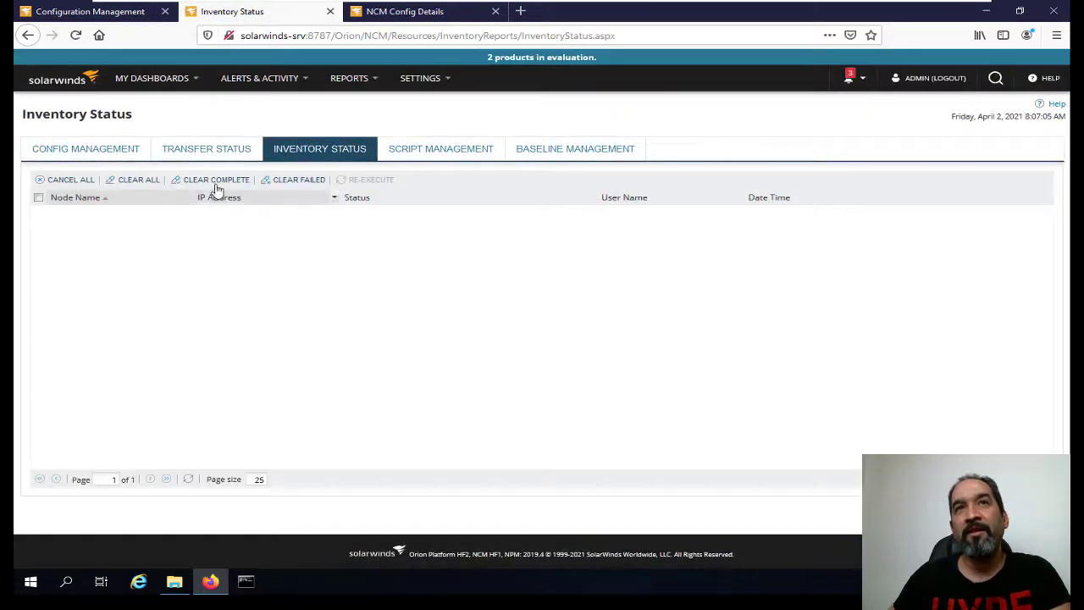
{"action": "left_click", "coordinate": [432, 151]}
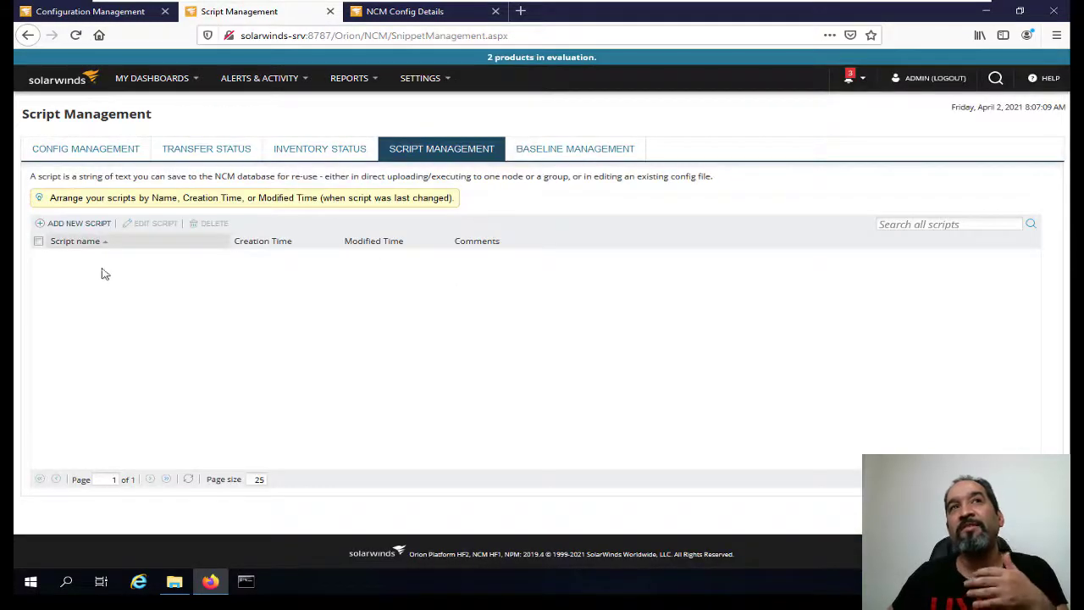
{"action": "left_click", "coordinate": [75, 223]}
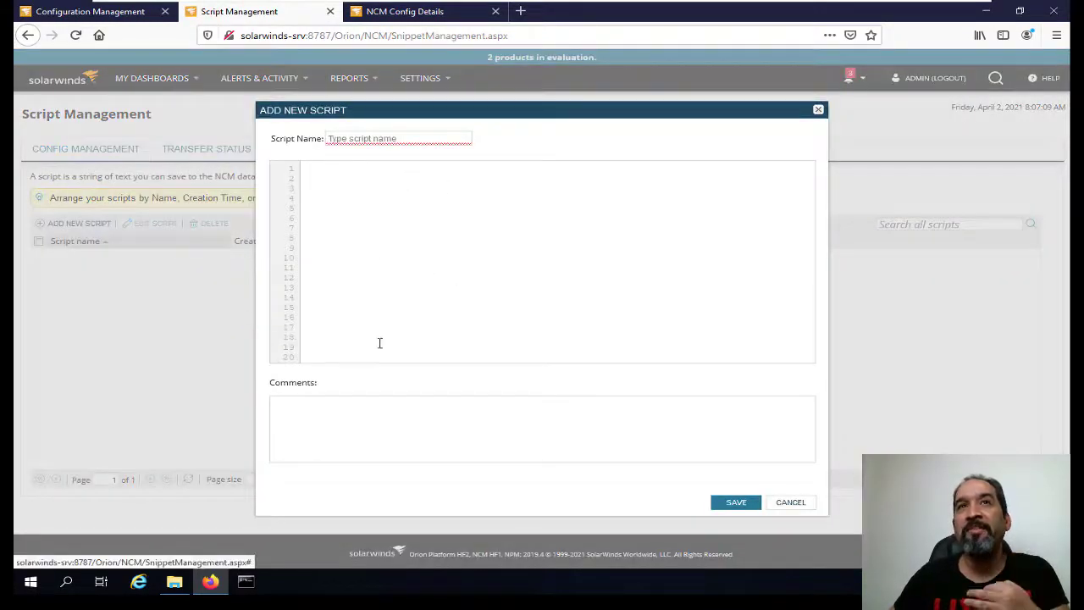
Name the new script 'access list 9'.
{"action": "left_click", "coordinate": [358, 140]}
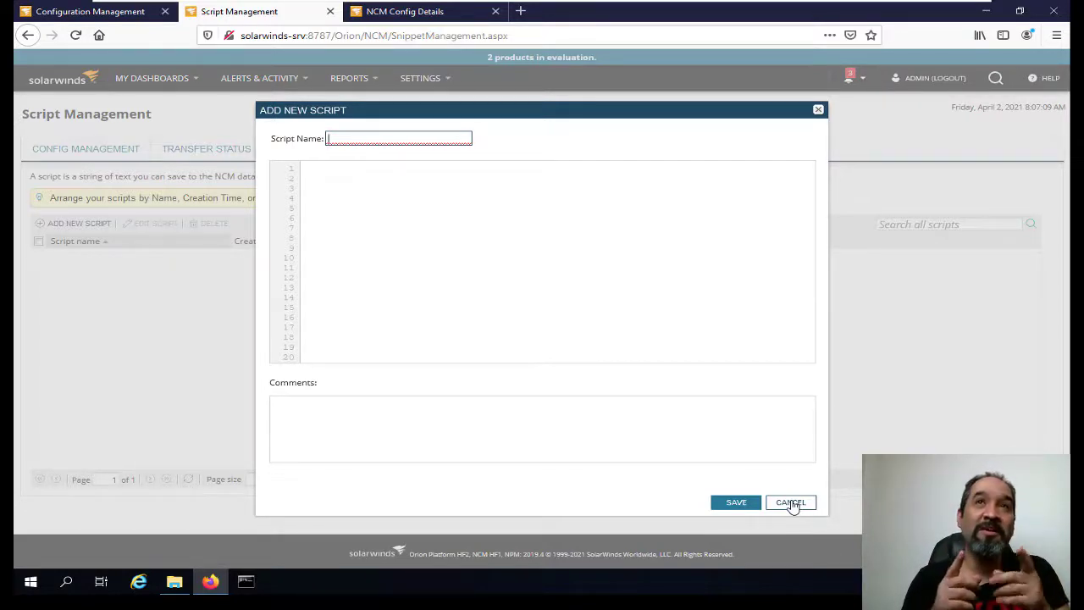
{"action": "type", "text": "acc"}
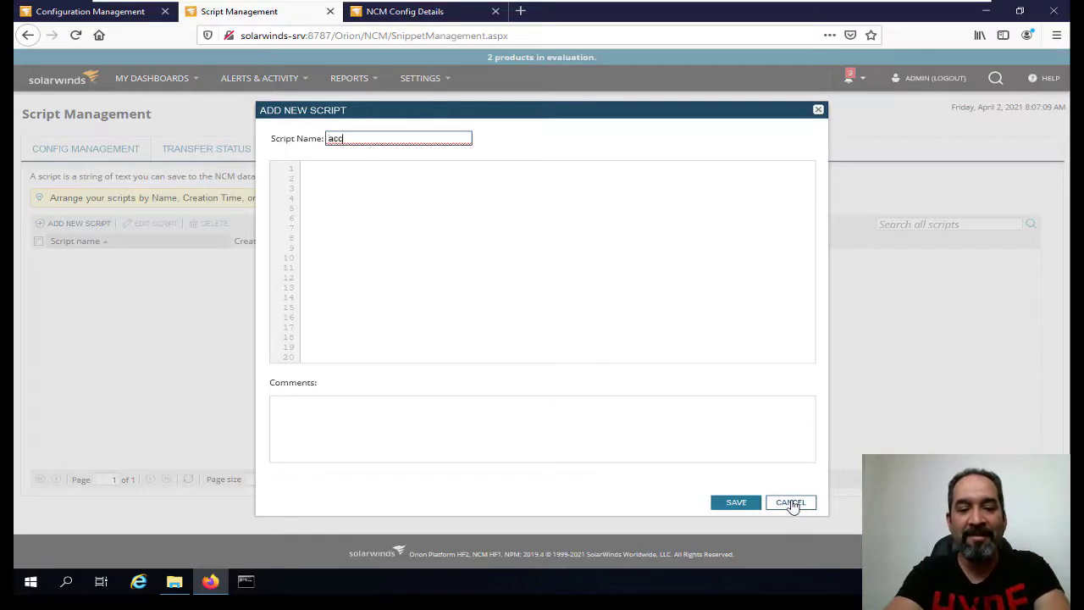
{"action": "type", "text": "ess lis"}
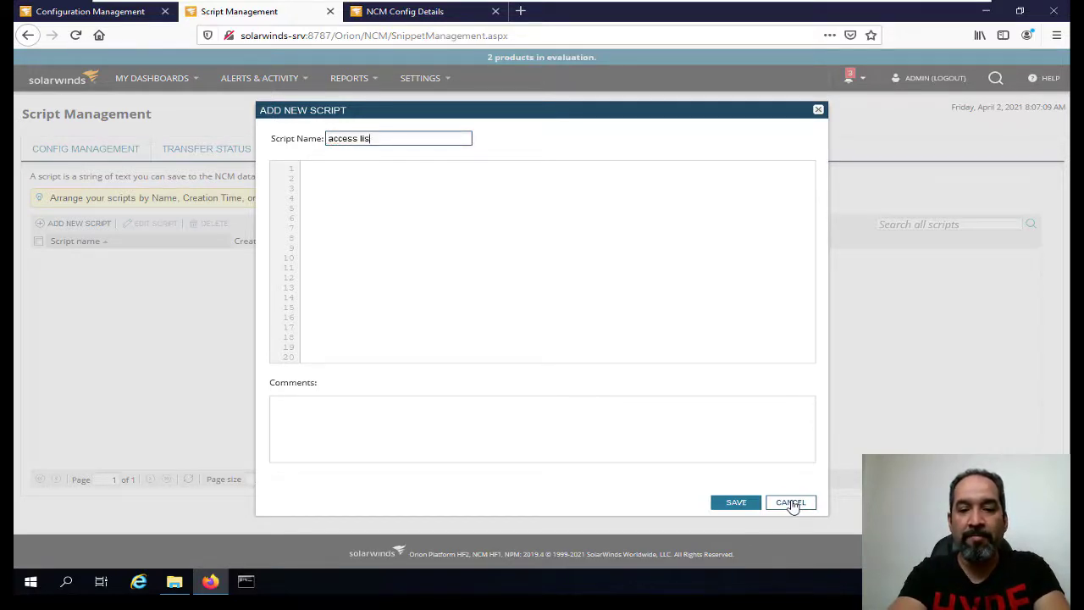
{"action": "type", "text": "t 9"}
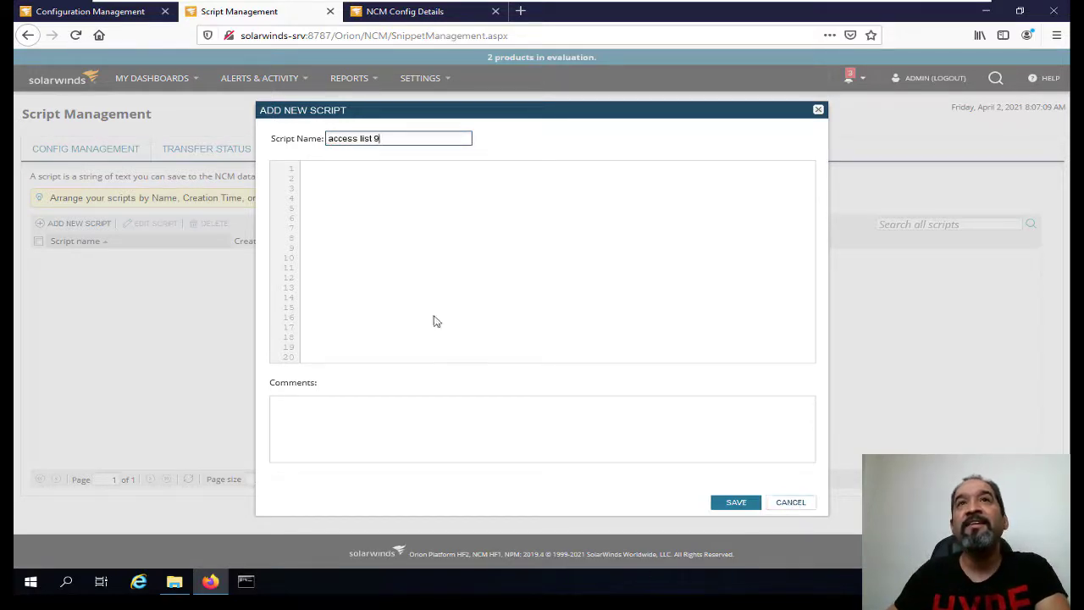
{"action": "left_click", "coordinate": [375, 205]}
Draft 'access-list 9 per 10.10.10.1' in the new script, then discard it without saving.
{"action": "type", "text": "a"}
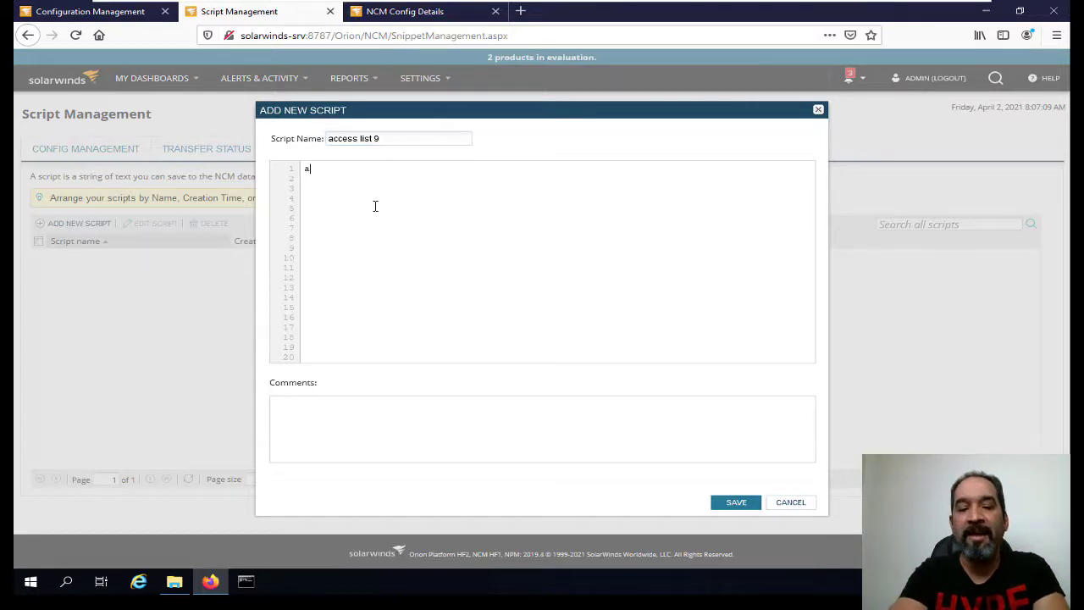
{"action": "type", "text": "ccess-list "}
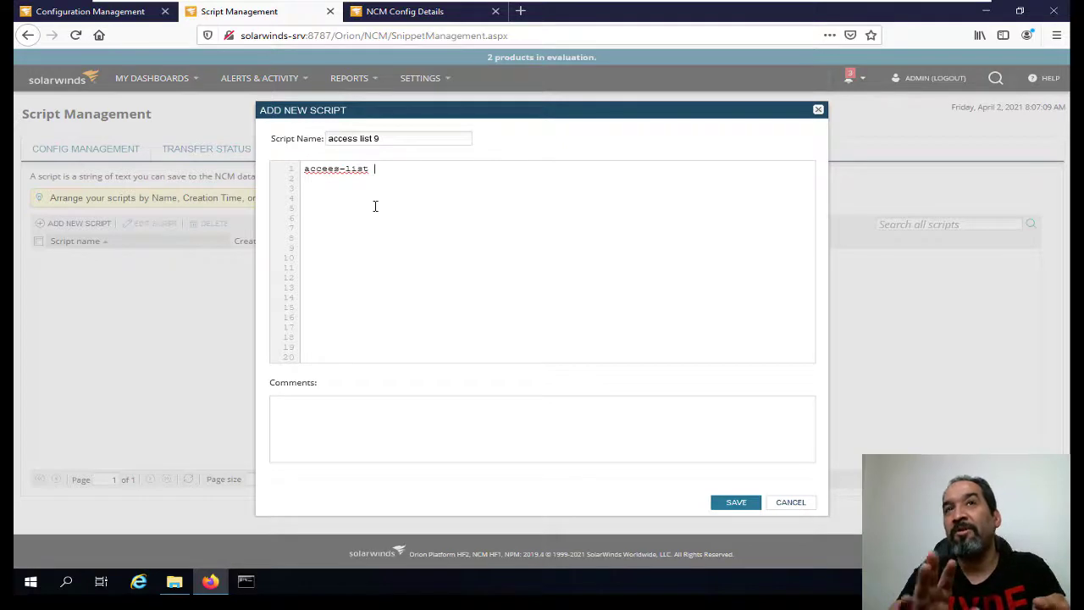
{"action": "type", "text": "9 per"}
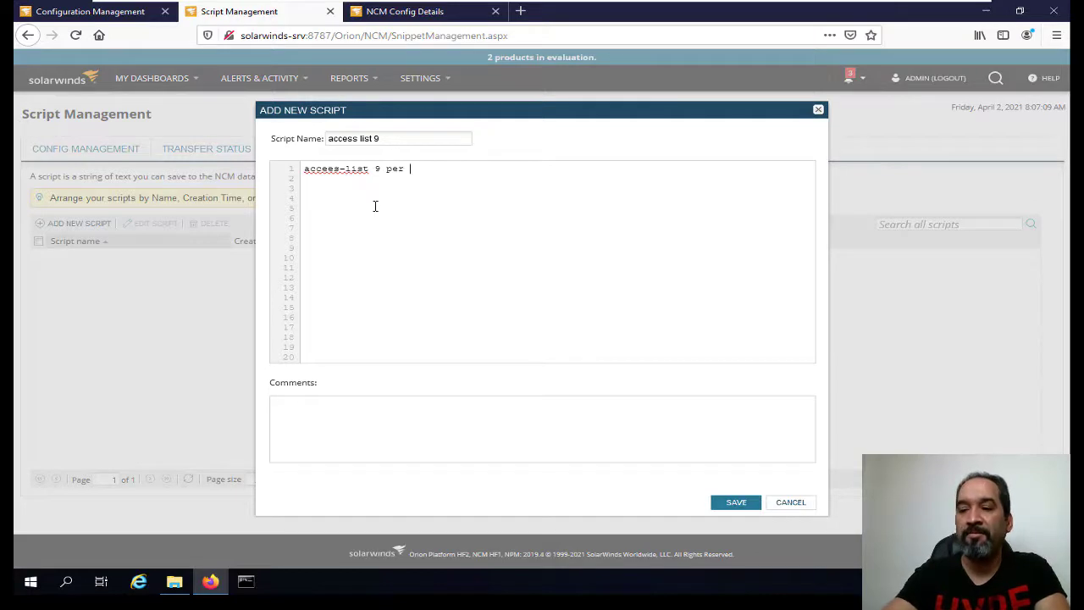
{"action": "type", "text": " 10.10.10.1"}
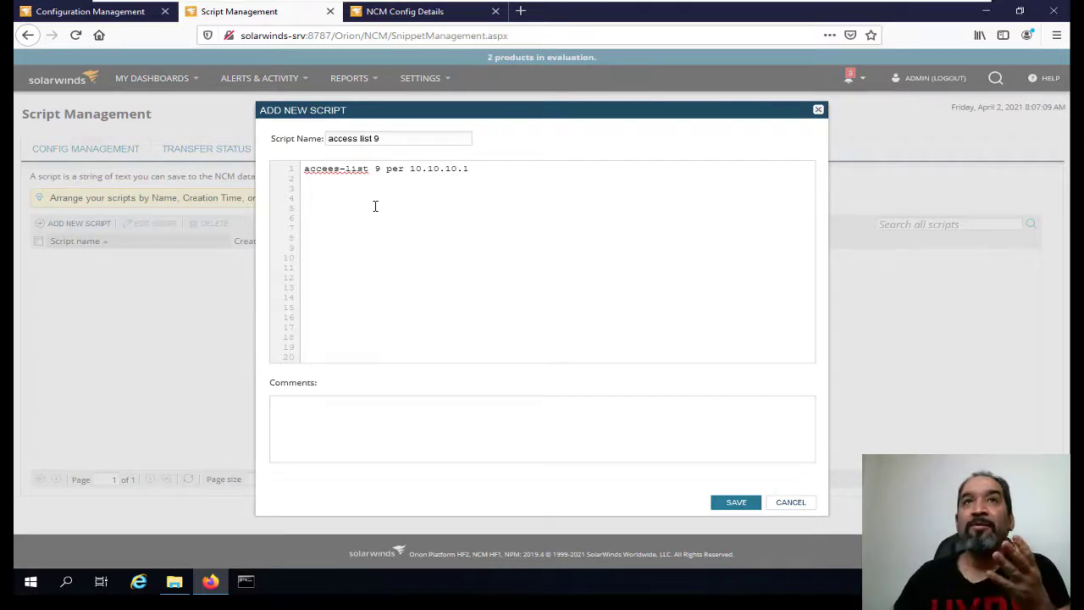
{"action": "left_click", "coordinate": [781, 502]}
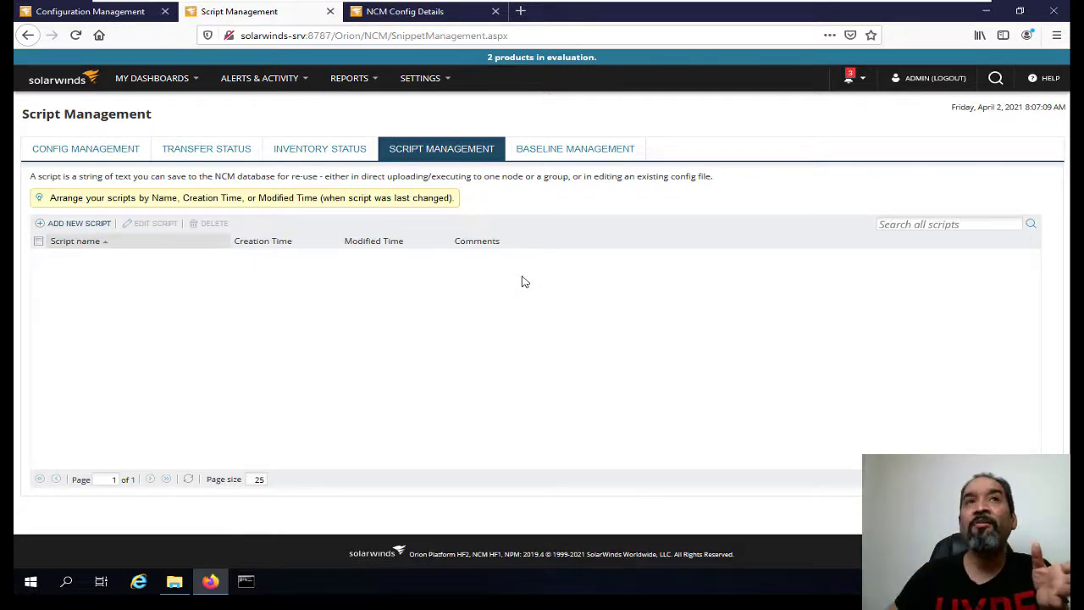
Go back to the Config Management node list and deselect R1.
{"action": "left_click", "coordinate": [116, 150]}
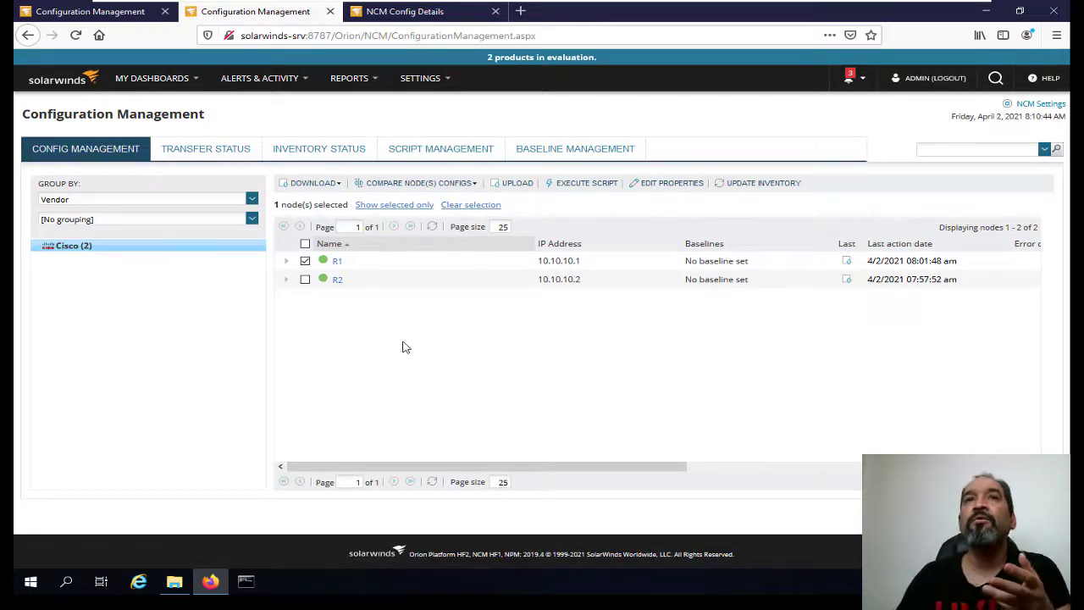
{"action": "left_click", "coordinate": [305, 261]}
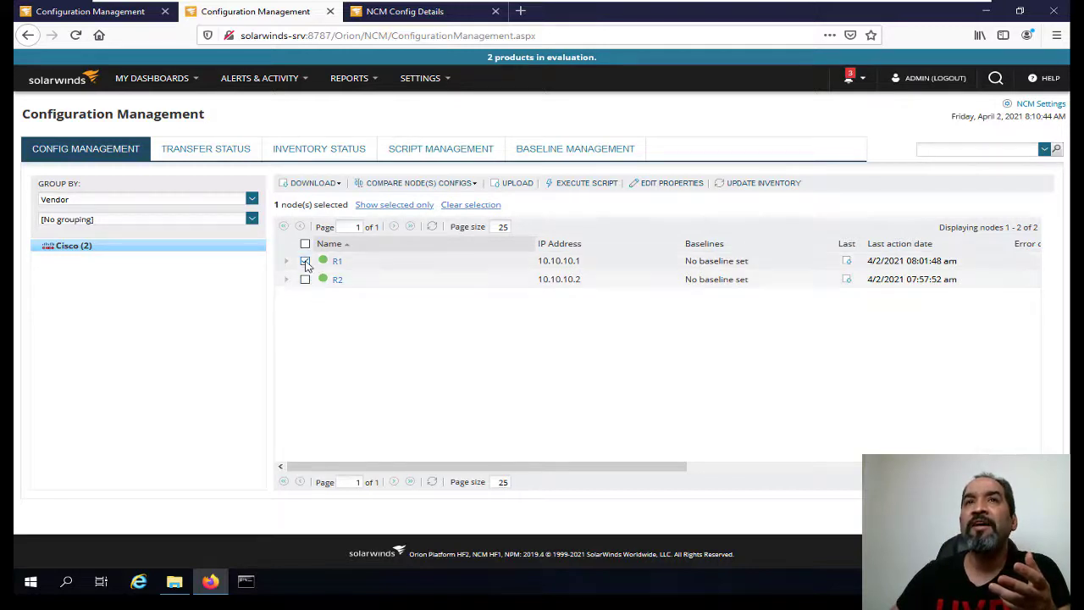